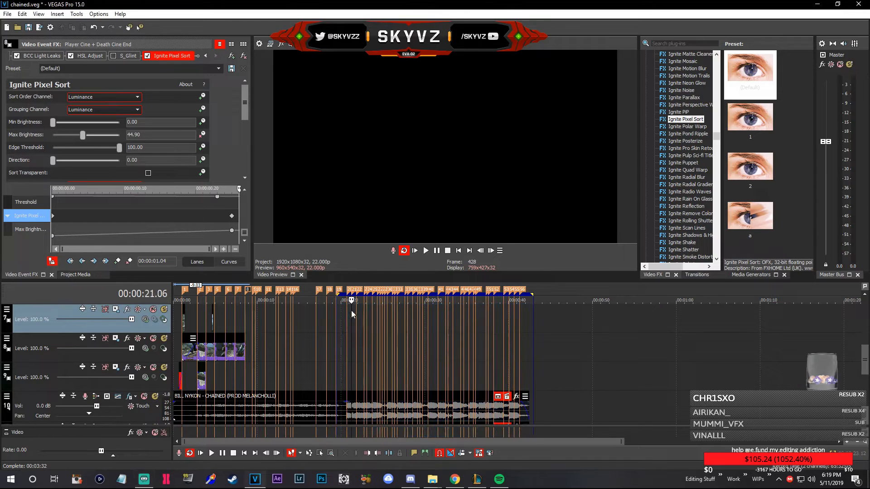
# Examine the song's waveform around markers 19 and 20, where the beat comes in
pyautogui.scroll(1, 365, 377)
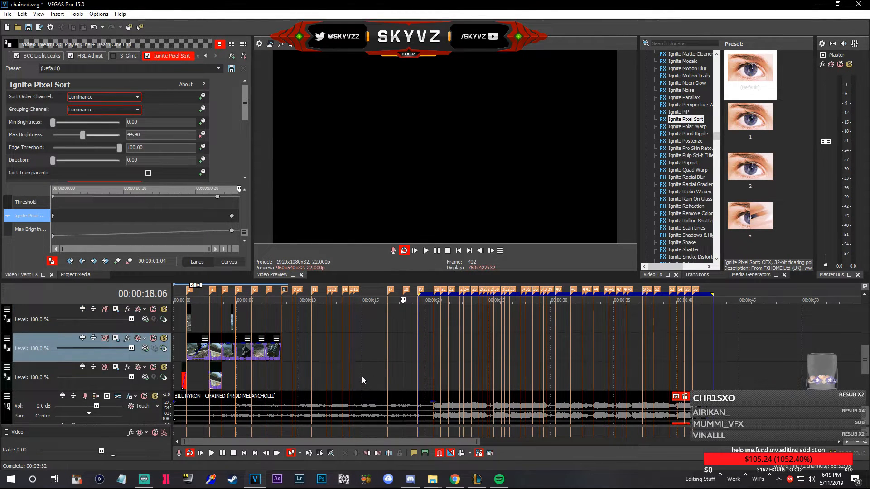
pyautogui.scroll(2, 488, 350)
pyautogui.click(537, 350)
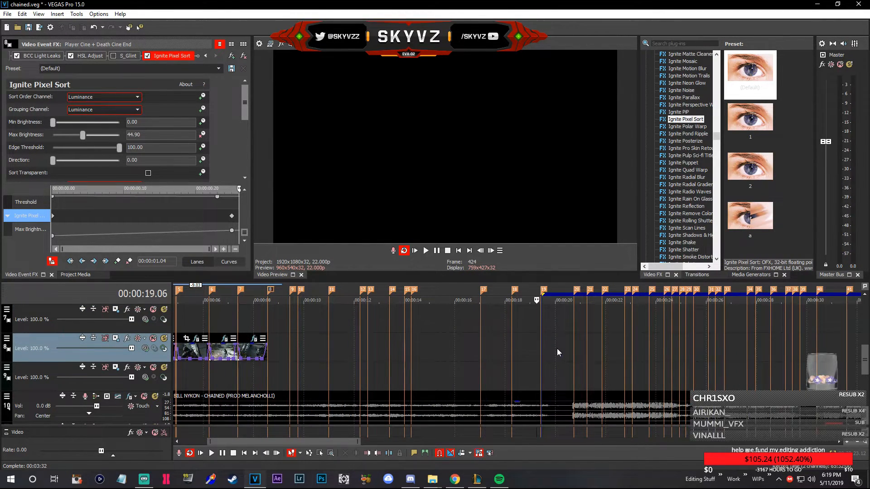
pyautogui.scroll(2, 556, 349)
pyautogui.click(526, 349)
pyautogui.scroll(3, 555, 353)
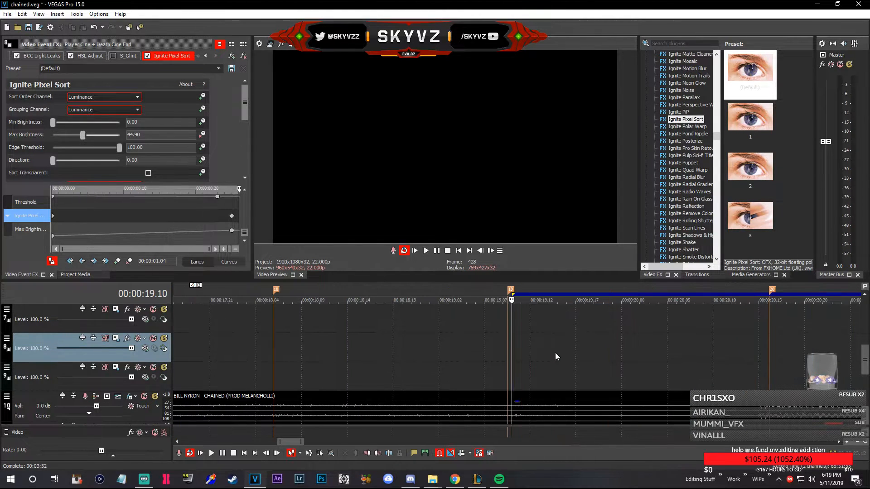
pyautogui.scroll(-4, 556, 353)
pyautogui.click(573, 352)
pyautogui.scroll(4, 573, 352)
# Fine-tune the position of marker 21 against the song's beat and place the playhead just before marker 20
pyautogui.moveTo(527, 290); pyautogui.dragTo(513, 306)
pyautogui.scroll(-2, 580, 359)
pyautogui.click(487, 368)
pyautogui.click(605, 371)
pyautogui.click(612, 368)
pyautogui.moveTo(606, 290); pyautogui.dragTo(616, 293)
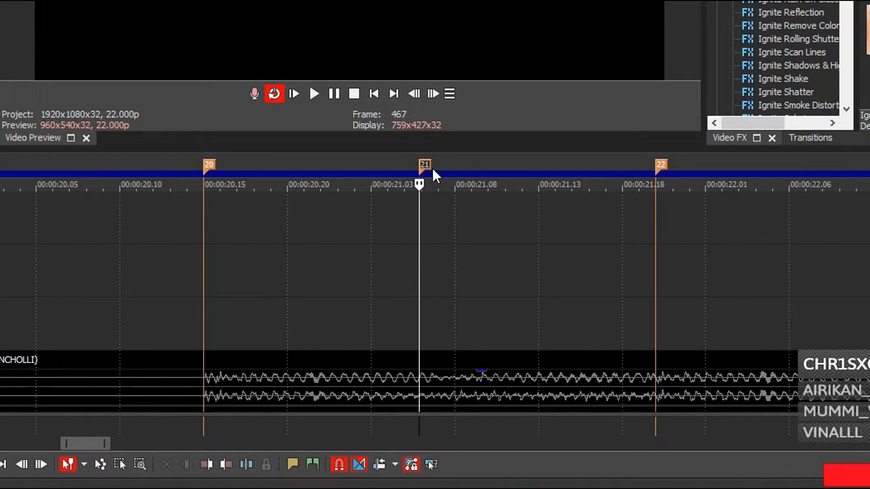
pyautogui.moveTo(427, 170); pyautogui.dragTo(430, 173)
pyautogui.click(254, 254)
pyautogui.click(170, 274)
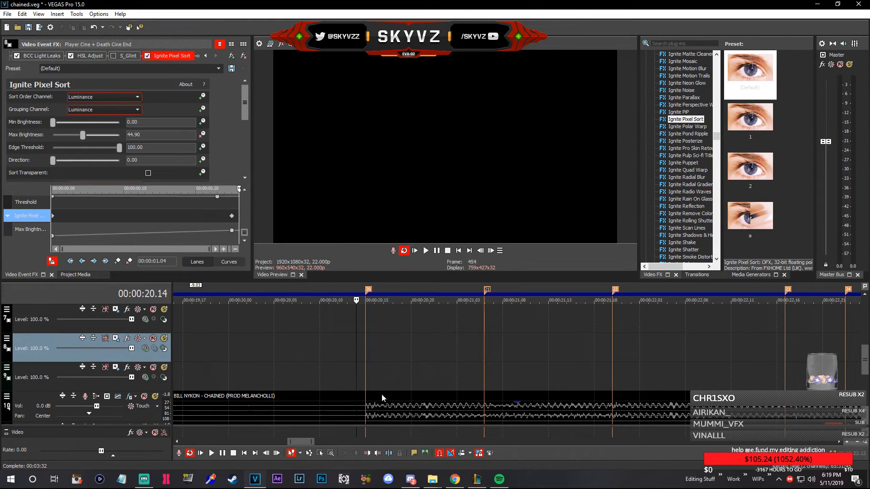
# Bring the Pov - Ballista 4k clip from File Explorer onto video track 8, starting at marker 20
pyautogui.click(432, 480)
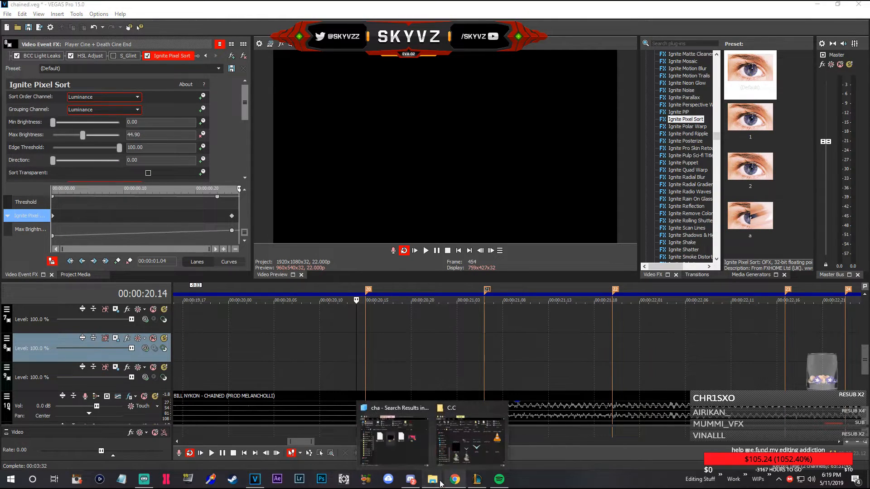
pyautogui.click(425, 408)
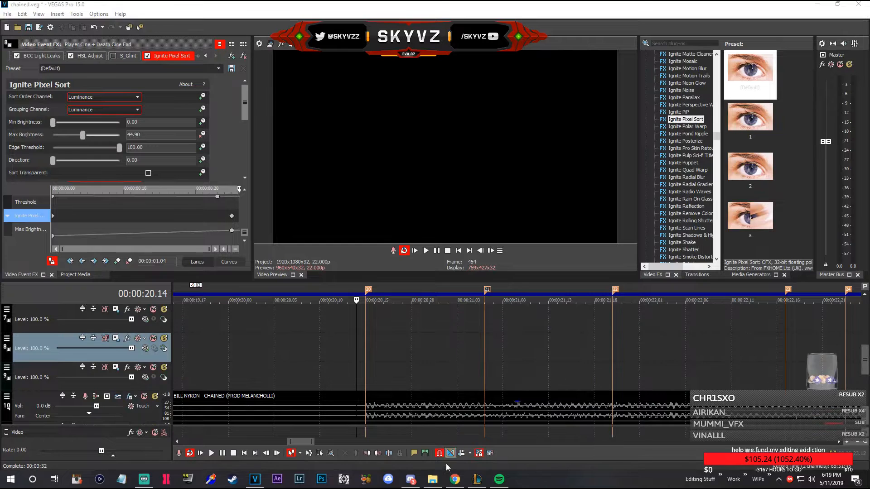
pyautogui.click(434, 483)
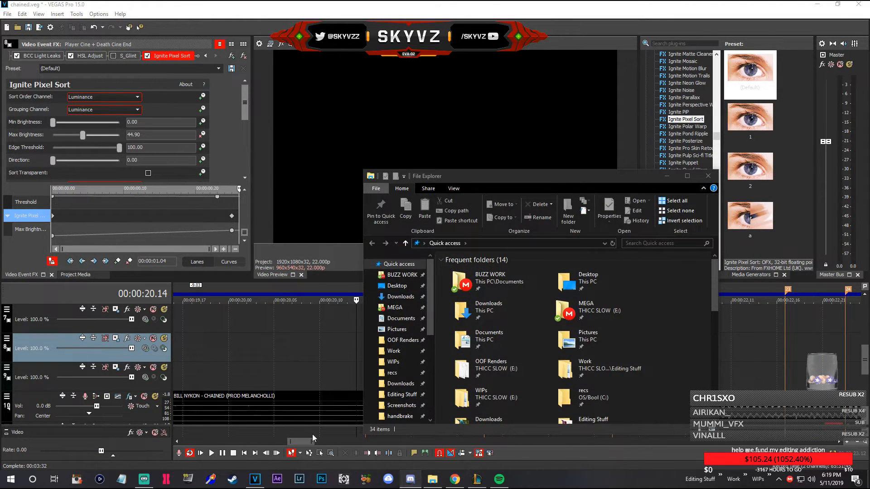
pyautogui.moveTo(604, 178); pyautogui.dragTo(2, 224)
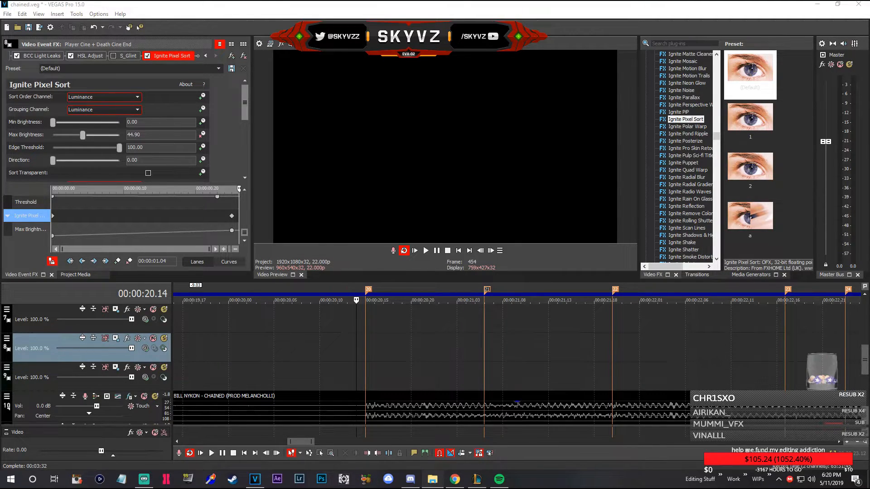
pyautogui.moveTo(269, 398); pyautogui.dragTo(380, 347)
# Play the Pov - Ballista 4k clip against the song, starting just before marker 20
pyautogui.click(422, 350)
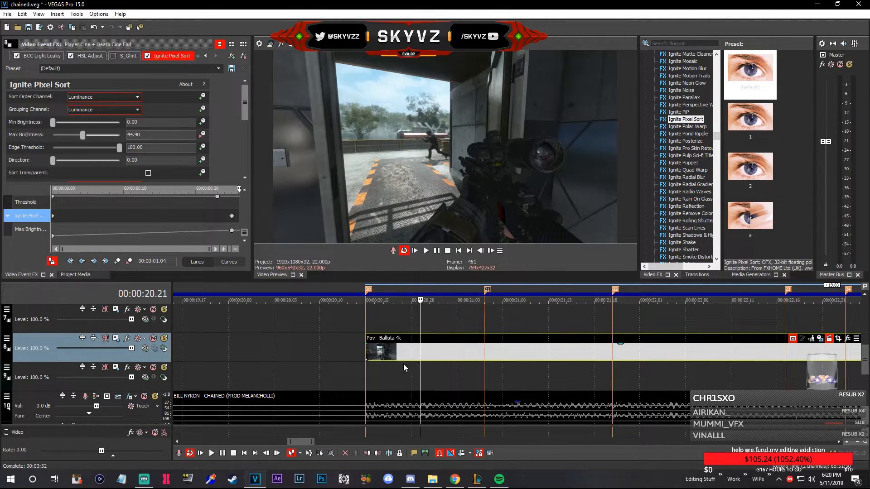
pyautogui.click(384, 348)
pyautogui.click(366, 352)
pyautogui.scroll(-2, 356, 349)
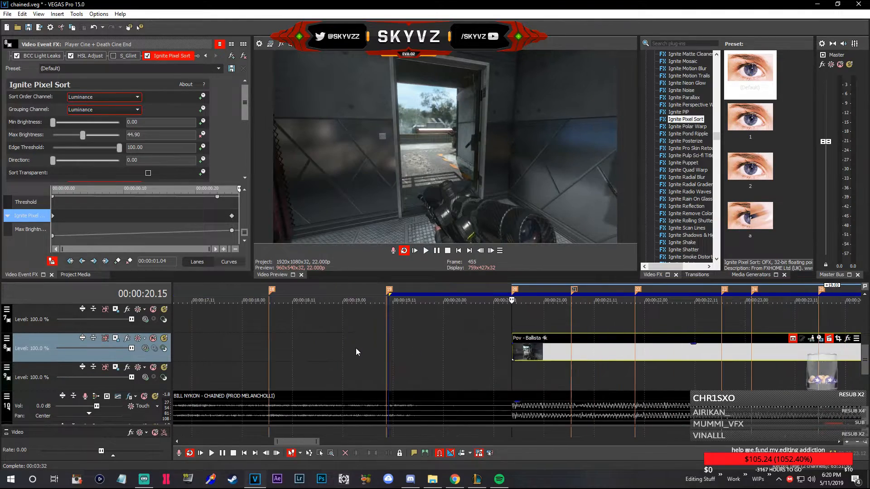
pyautogui.click(444, 357)
pyautogui.click(490, 342)
pyautogui.scroll(-3, 491, 344)
pyautogui.press('space')
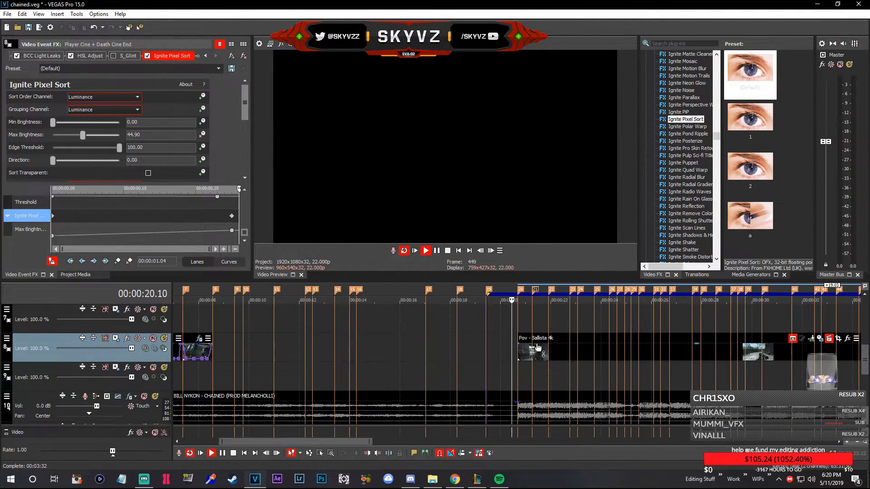
pyautogui.scroll(3, 537, 350)
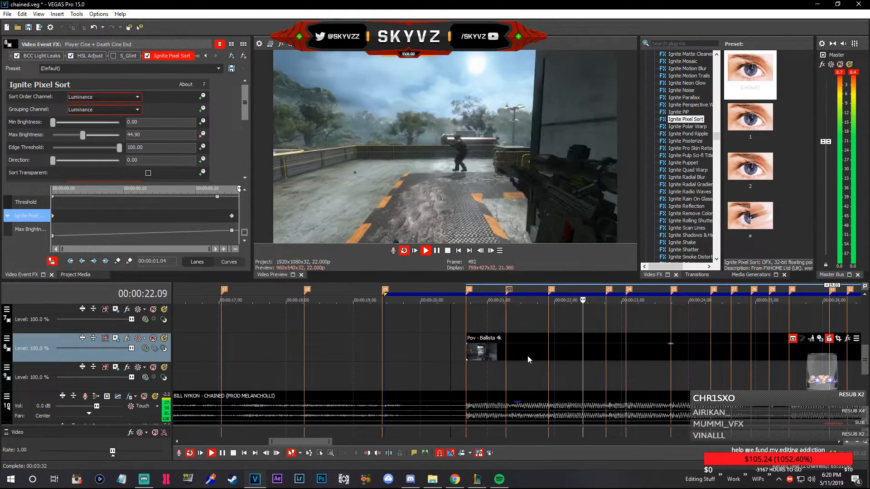
pyautogui.scroll(-3, 525, 356)
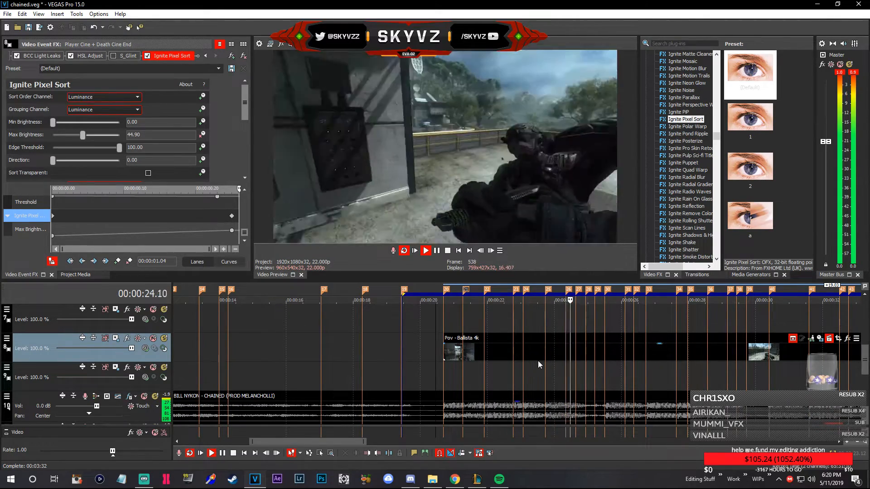
pyautogui.scroll(-3, 537, 360)
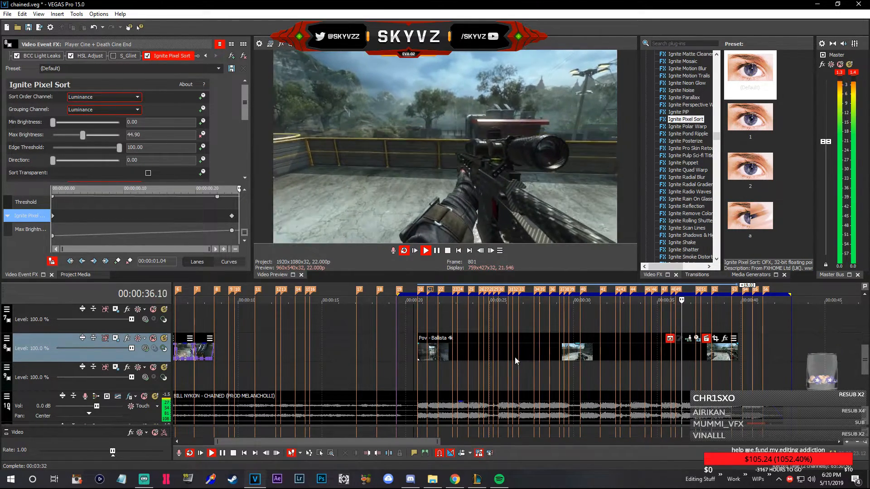
pyautogui.press('space')
# Split the Pov - Ballista 4k clip a few frames after marker 20, where the player is coming through the doorway
pyautogui.click(512, 357)
pyautogui.click(425, 356)
pyautogui.scroll(3, 429, 353)
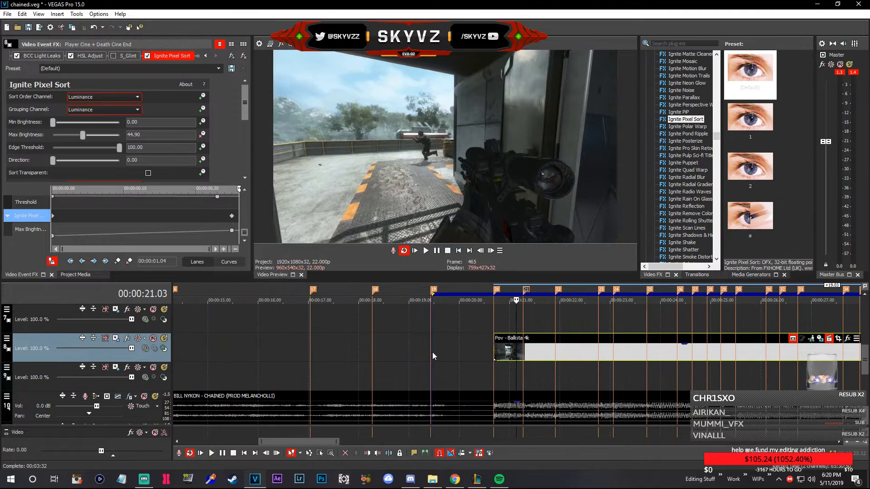
pyautogui.press('Right')
pyautogui.press('Right')
pyautogui.press('Right')
pyautogui.press('Right')
pyautogui.press('Right')
pyautogui.press('Right')
pyautogui.press('Right')
pyautogui.press('Right')
pyautogui.press('Right')
pyautogui.click(507, 316)
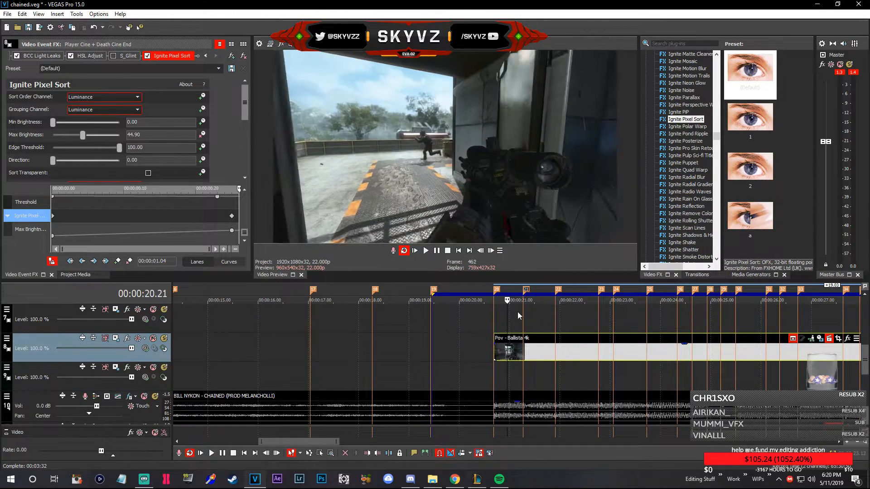
pyautogui.click(512, 358)
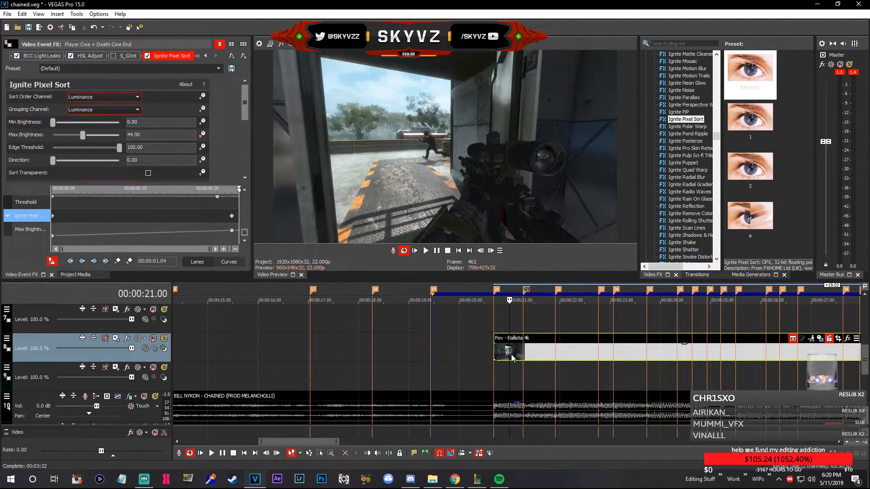
pyautogui.press('Left')
pyautogui.scroll(2, 507, 353)
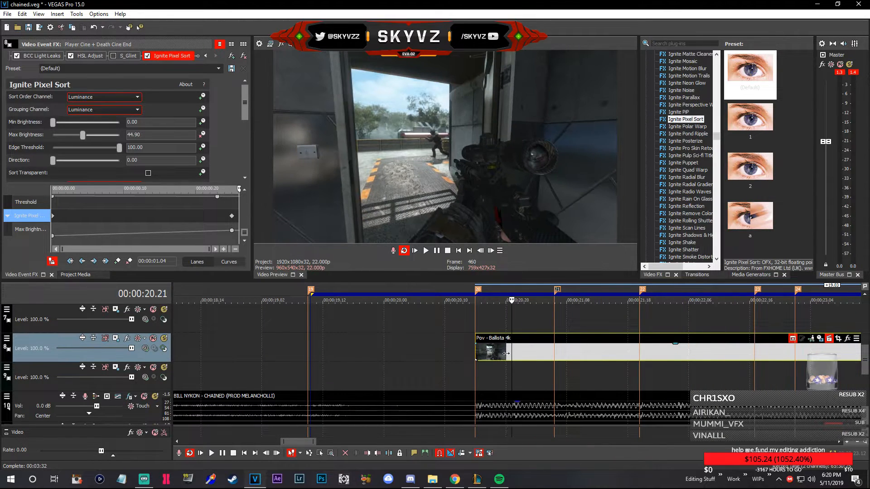
pyautogui.press('s')
# Split the remaining Pov - Ballista 4k clip at marker 21
pyautogui.press('space')
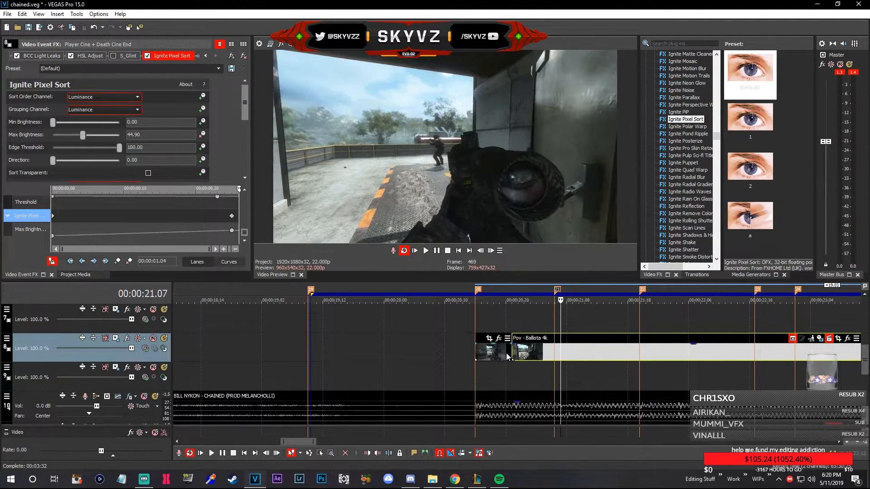
pyautogui.press('Left')
pyautogui.press('s')
# Check the playback rate and frame rate in the properties of the short middle piece ending at marker 21
pyautogui.click(507, 353)
pyautogui.rightClick(530, 353)
pyautogui.click(550, 346)
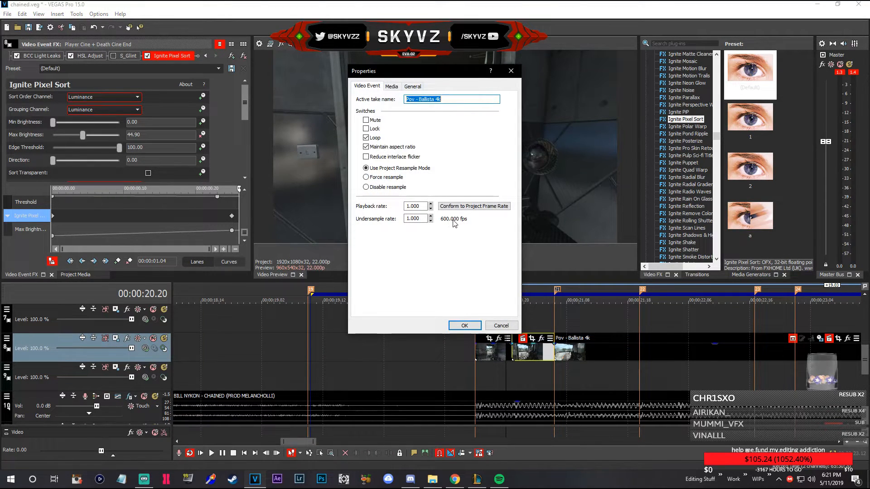
pyautogui.click(467, 328)
# Delete the leading piece of the clip and move the short middle piece to start at marker 20
pyautogui.click(494, 354)
pyautogui.press('Delete')
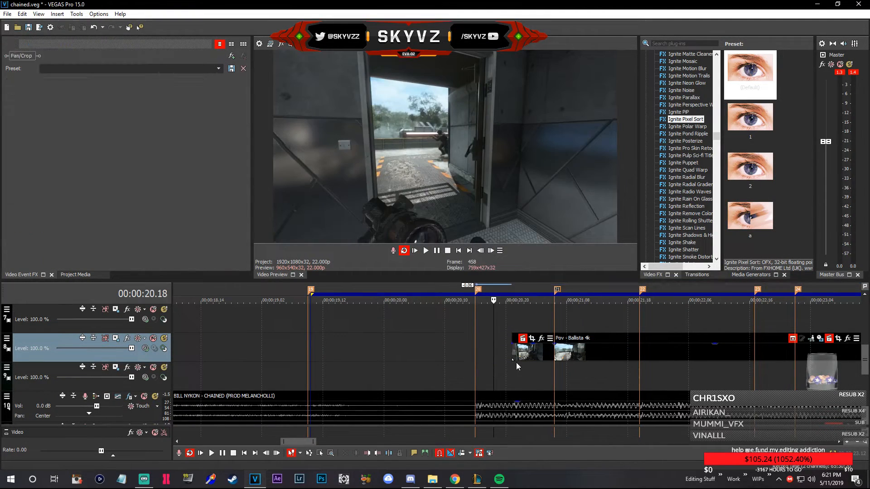
pyautogui.click(525, 356)
pyautogui.click(445, 358)
pyautogui.moveTo(534, 353); pyautogui.dragTo(496, 355)
# Move the long remaining Pov - Ballista 4k piece further along the track, beyond marker 22, and preview the short piece
pyautogui.moveTo(578, 354); pyautogui.dragTo(621, 352)
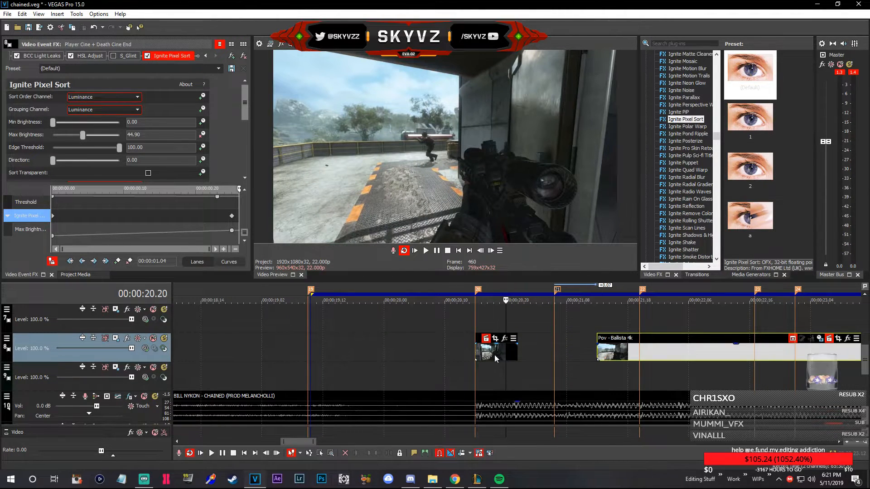
pyautogui.click(487, 355)
pyautogui.hotkey('ctrl', 'Left')
pyautogui.press('space')
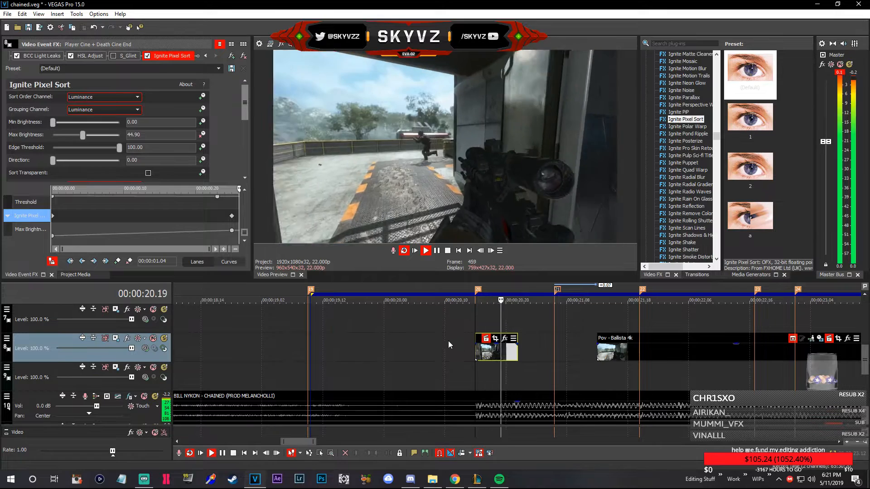
pyautogui.scroll(-2, 592, 353)
pyautogui.click(511, 354)
pyautogui.moveTo(574, 351); pyautogui.dragTo(620, 349)
# Extend the end of the short piece so that it reaches marker 21
pyautogui.click(484, 355)
pyautogui.scroll(2, 497, 356)
pyautogui.press('space')
pyautogui.moveTo(510, 354); pyautogui.dragTo(549, 353)
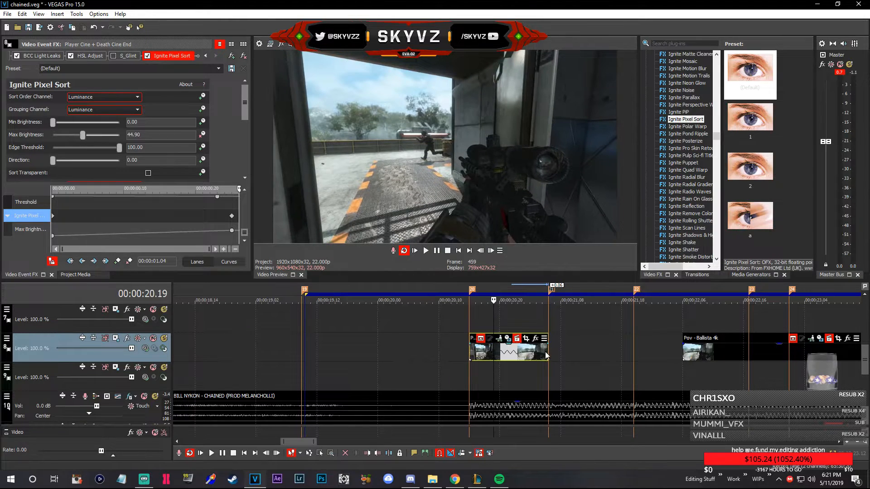
pyautogui.scroll(2, 540, 347)
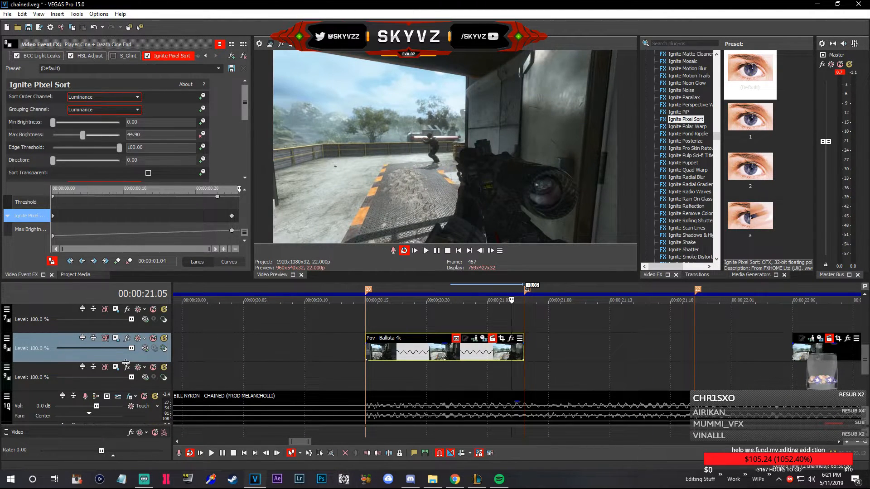
# Increase the height of video track 8 to enlarge the short clip's thumbnails
pyautogui.click(401, 362)
pyautogui.press('space')
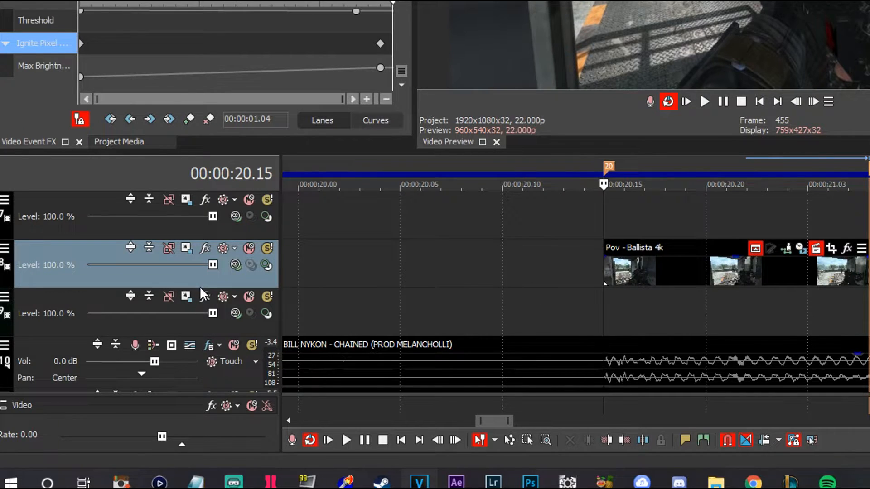
pyautogui.moveTo(200, 287); pyautogui.dragTo(204, 350)
pyautogui.click(691, 310)
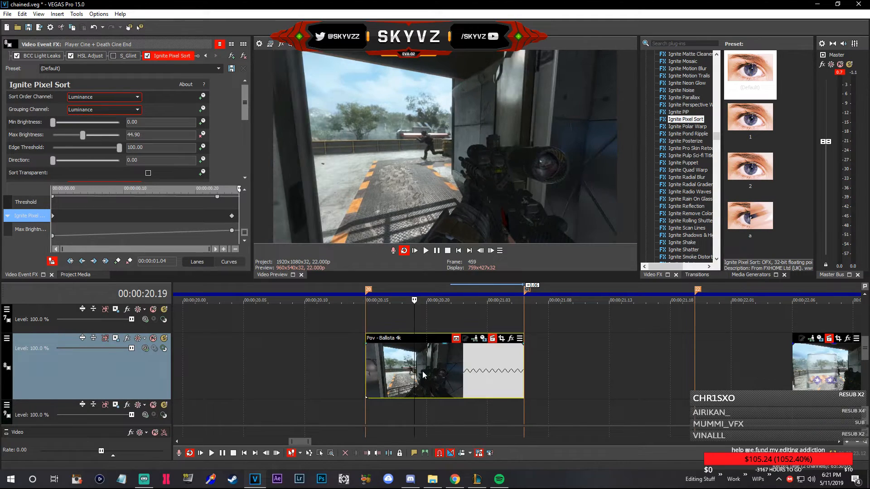
# Scrub through the short clip between markers 20 and 21 to review its frames
pyautogui.click(438, 337)
pyautogui.press('Left')
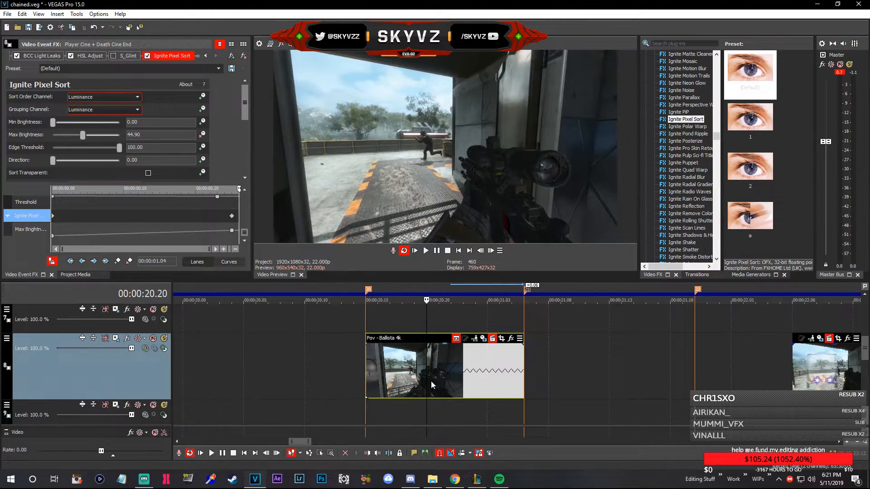
pyautogui.click(480, 378)
pyautogui.scroll(3, 480, 378)
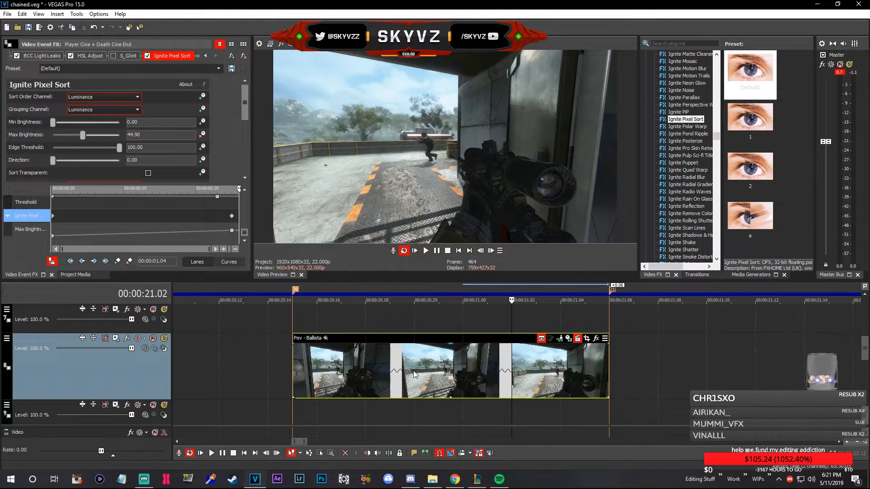
pyautogui.moveTo(308, 388)
pyautogui.mouseDown()
pyautogui.moveTo(315, 371)
pyautogui.moveTo(298, 382)
pyautogui.mouseUp()
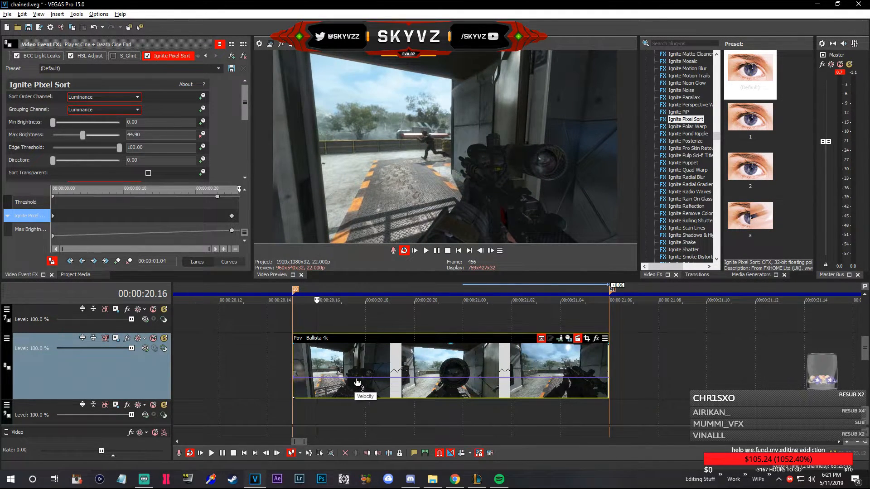
# Remove the velocity envelope from the short clip between markers 20 and 21
pyautogui.rightClick(406, 354)
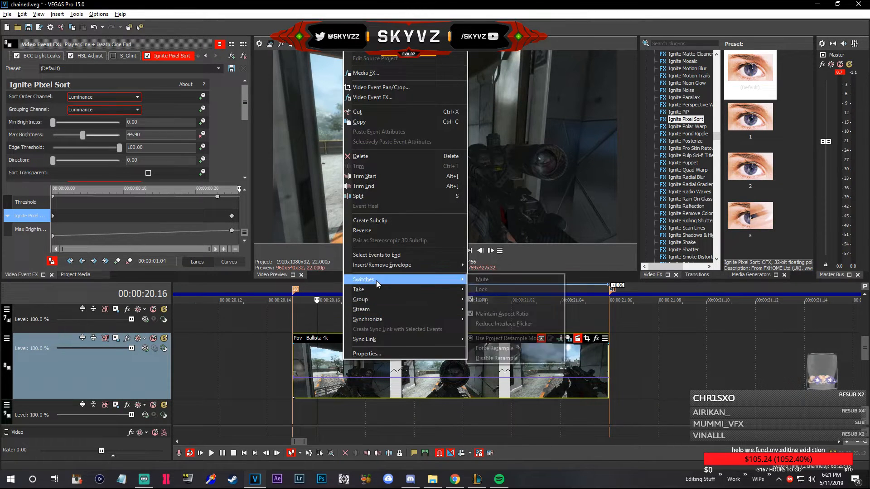
pyautogui.click(368, 256)
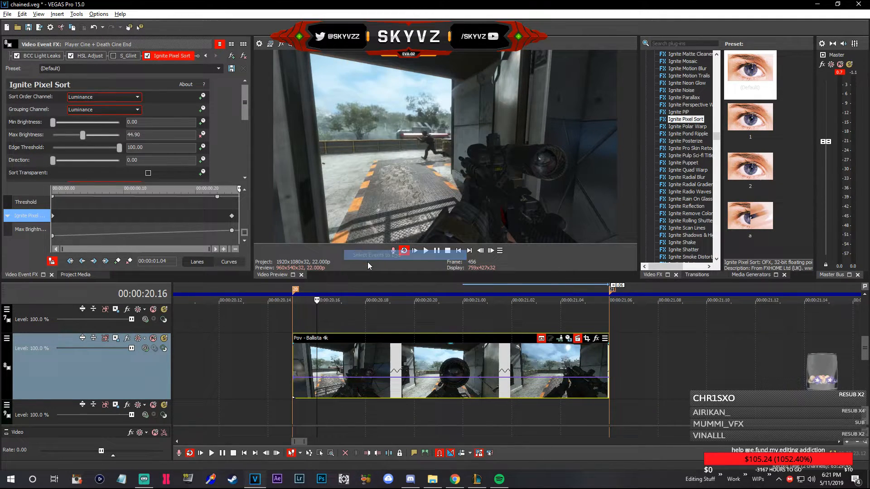
pyautogui.click(412, 365)
pyautogui.rightClick(372, 358)
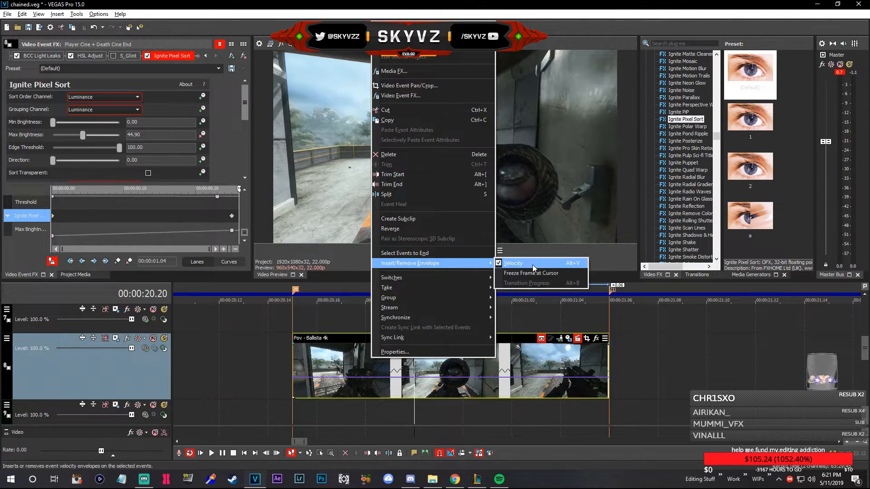
pyautogui.click(533, 265)
# Insert a velocity envelope on the short clip between markers 20 and 21
pyautogui.rightClick(378, 358)
pyautogui.moveTo(418, 264)
pyautogui.click(543, 264)
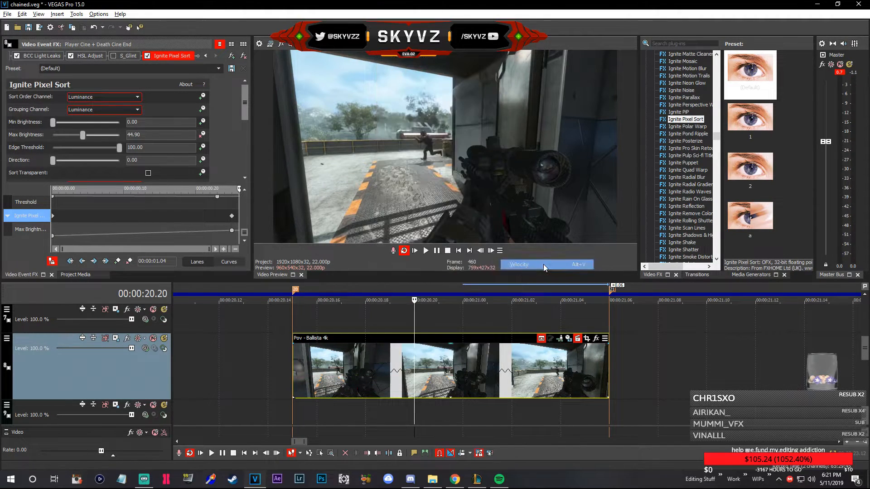
pyautogui.click(369, 363)
pyautogui.click(433, 361)
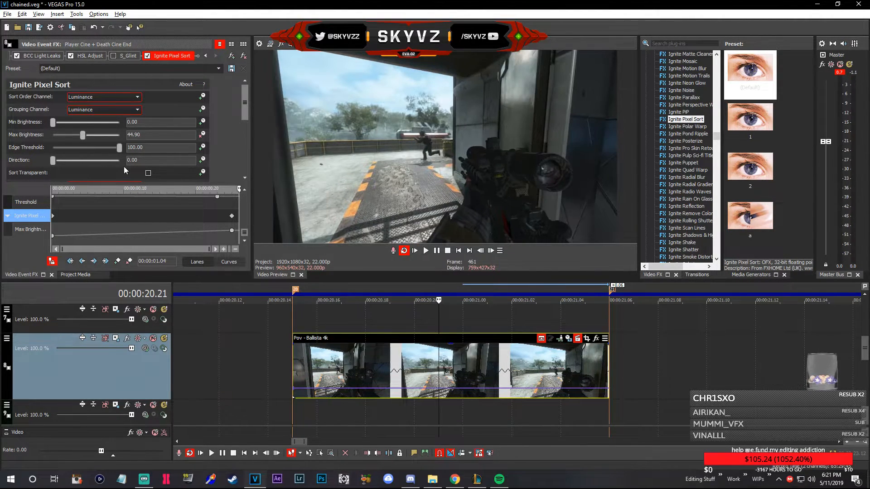
pyautogui.click(99, 15)
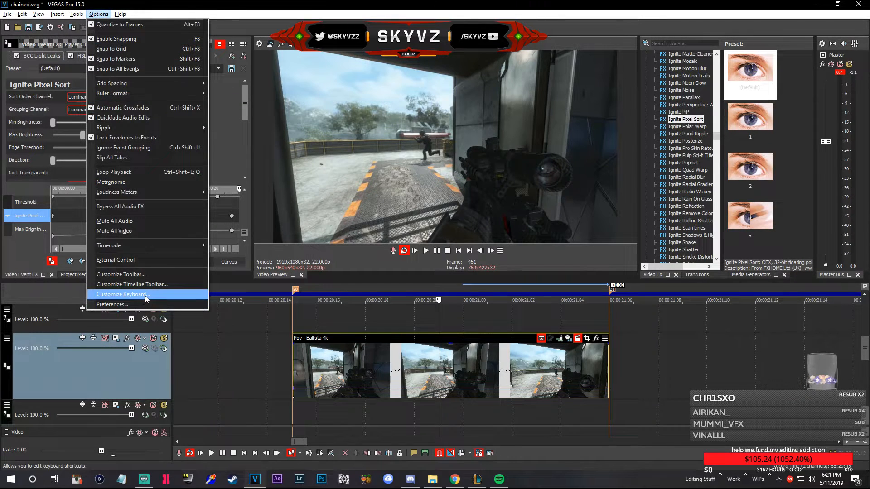
pyautogui.click(145, 295)
pyautogui.click(514, 159)
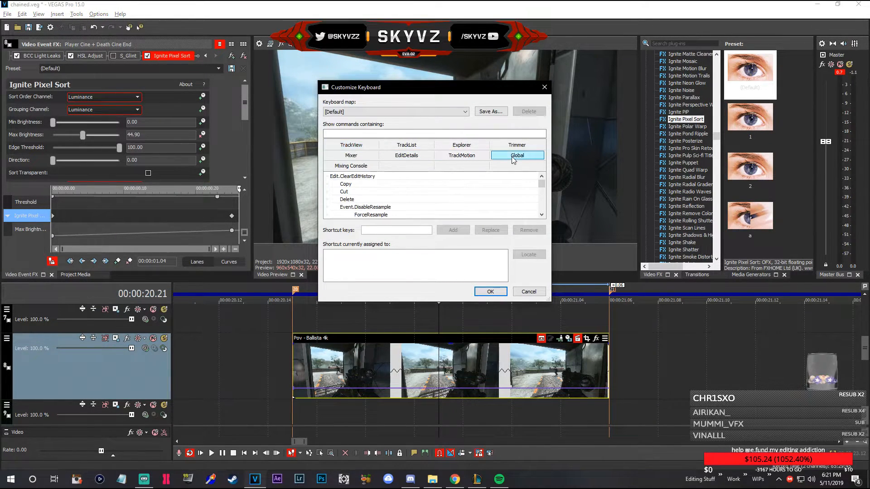
pyautogui.press('Escape')
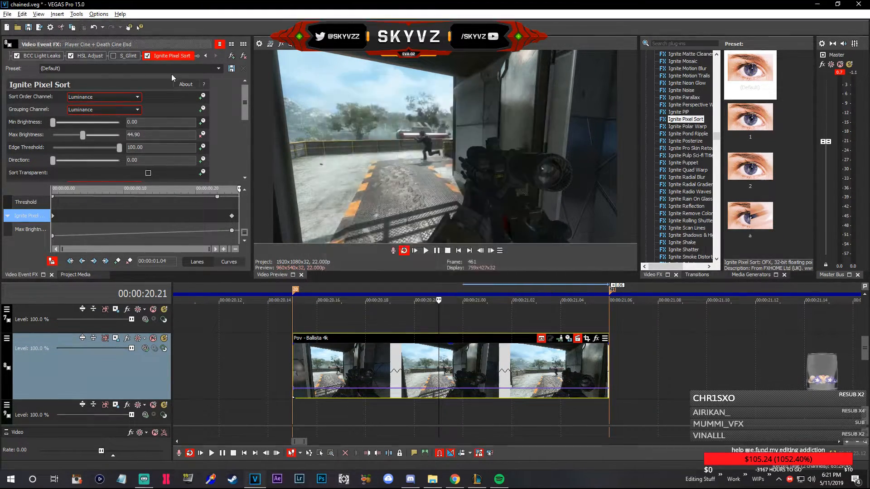
# Open the keyboard customization and search the Global commands for "velo"
pyautogui.click(99, 15)
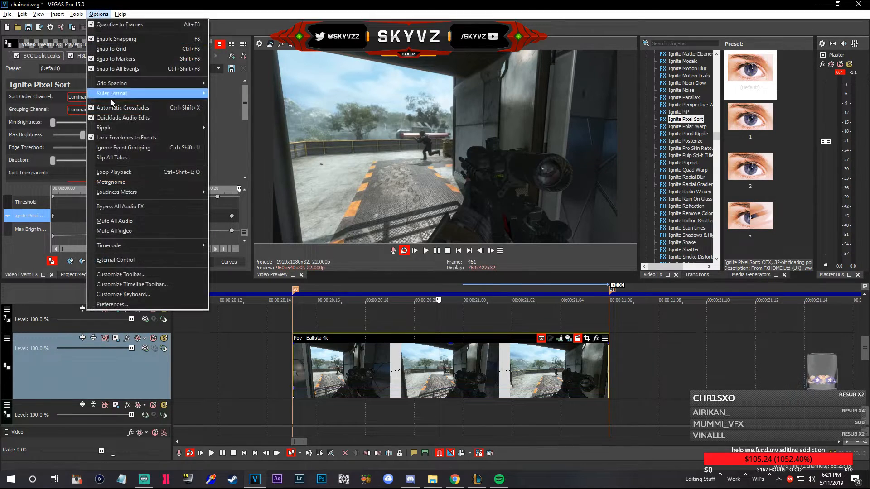
pyautogui.click(122, 295)
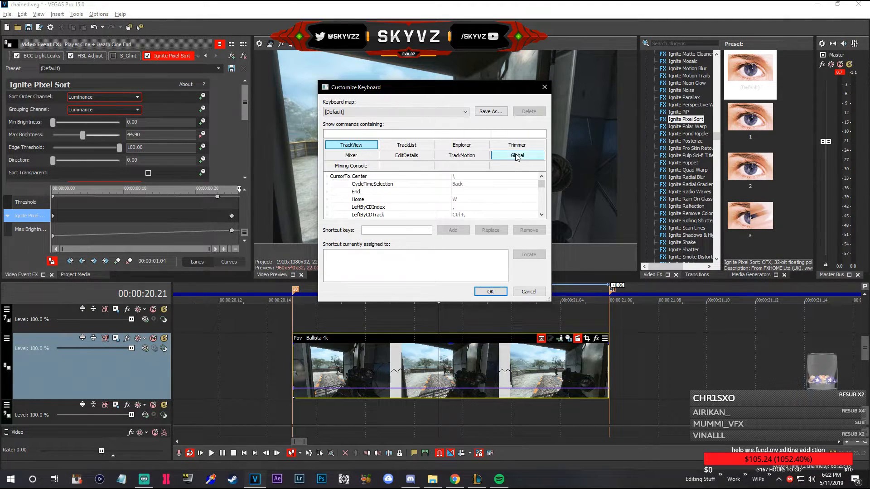
pyautogui.click(516, 156)
pyautogui.click(413, 134)
pyautogui.write('velo')
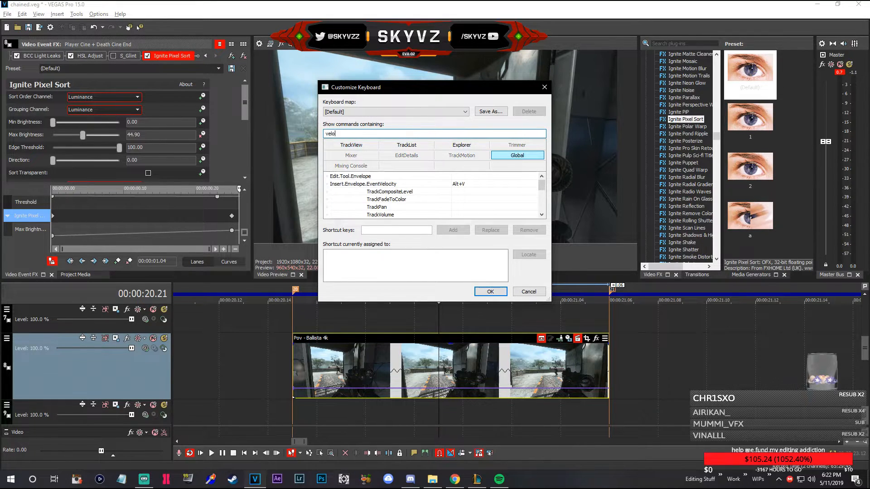
# Reassign the Alt+V shortcut to the Insert.Envelope.EventVelocity command and save the keyboard map
pyautogui.click(349, 185)
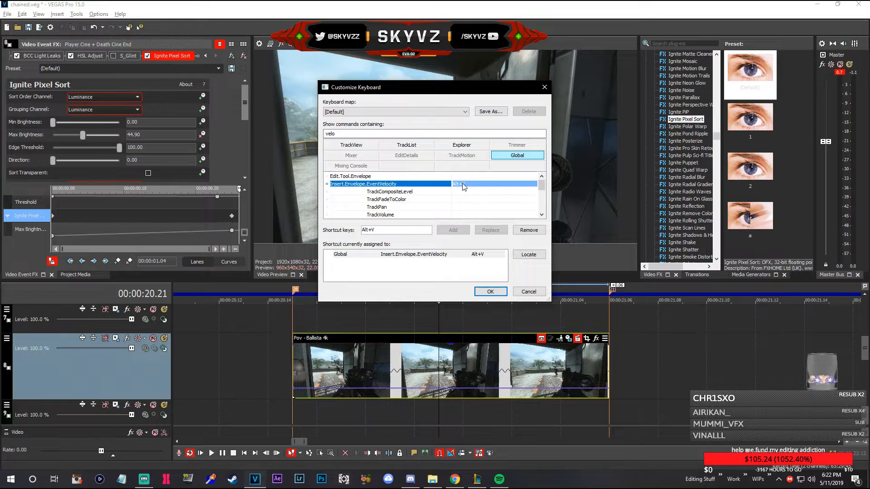
pyautogui.click(392, 229)
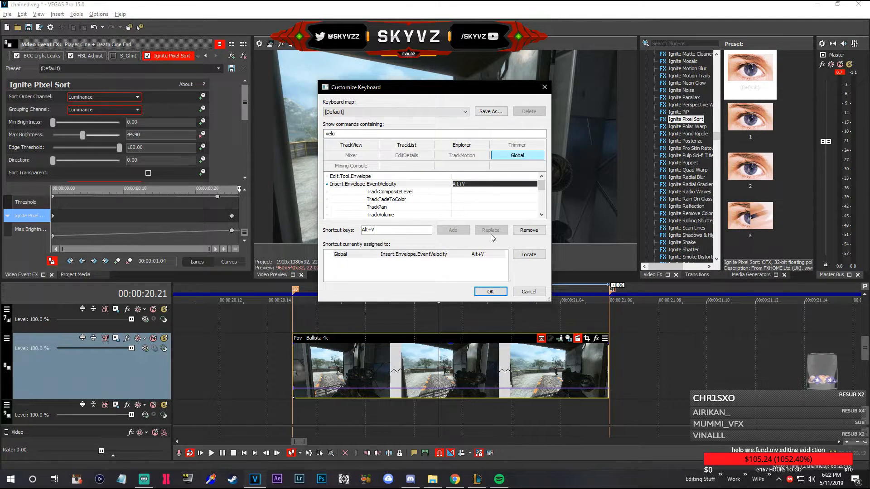
pyautogui.click(517, 234)
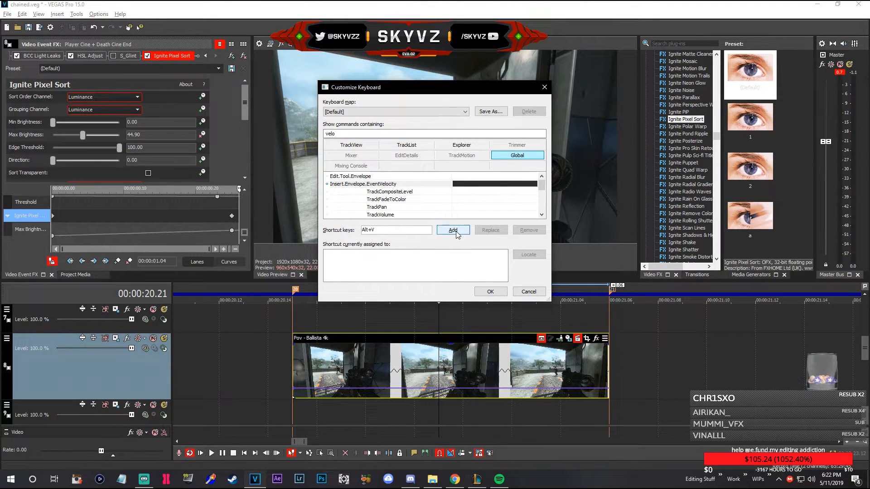
pyautogui.click(453, 230)
pyautogui.click(491, 291)
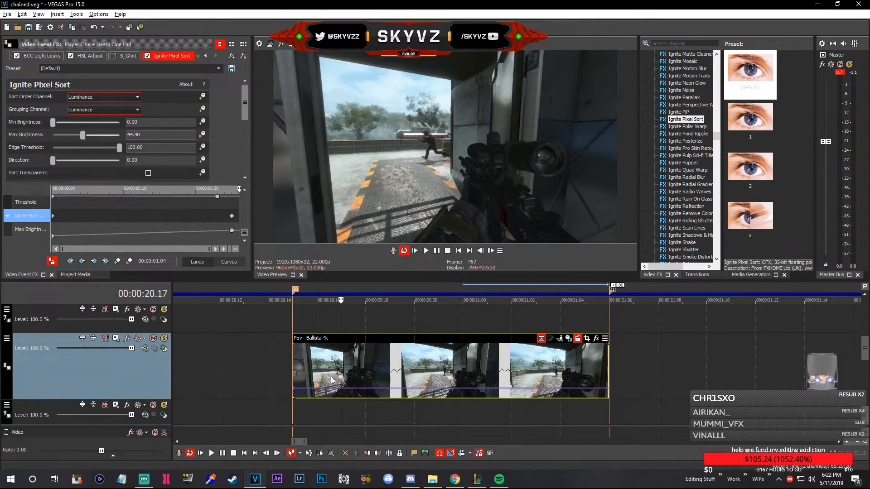
# Raise the short clip's velocity at marker 20 and add a point just after it to bring the speed down steeply
pyautogui.hotkey('alt', 'v')
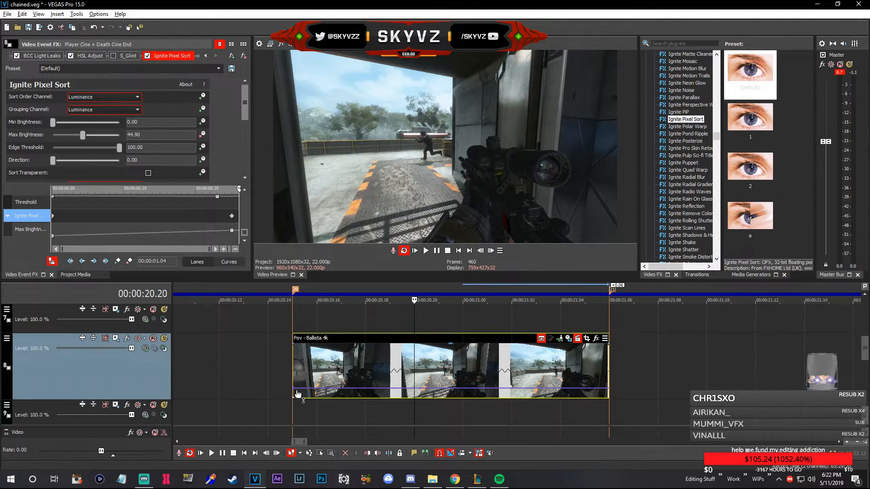
pyautogui.moveTo(298, 393); pyautogui.dragTo(316, 379)
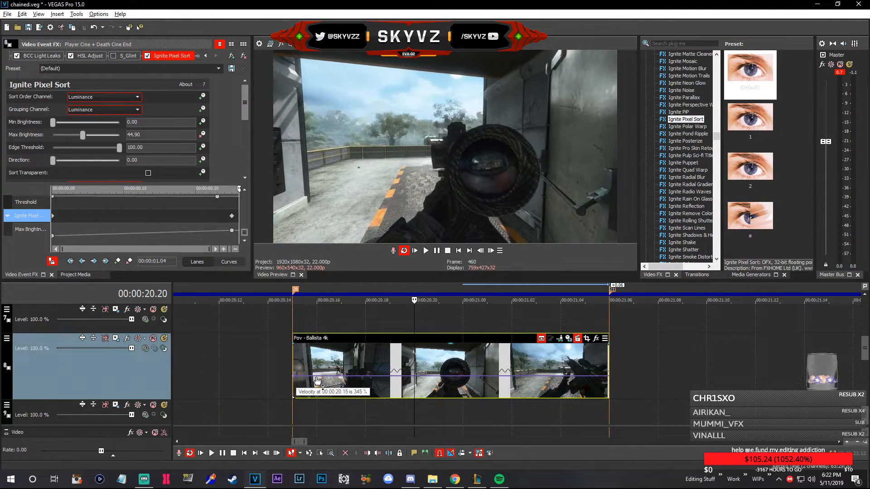
pyautogui.moveTo(317, 378); pyautogui.dragTo(297, 358)
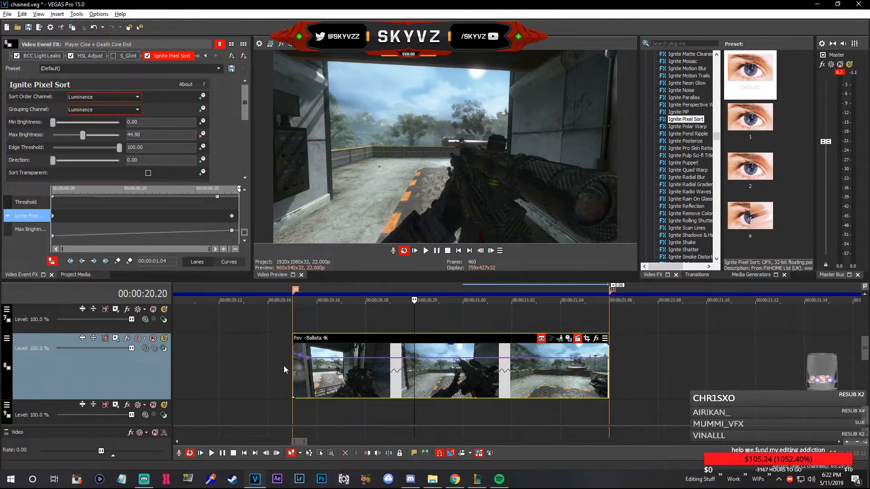
pyautogui.moveTo(309, 361); pyautogui.dragTo(319, 391)
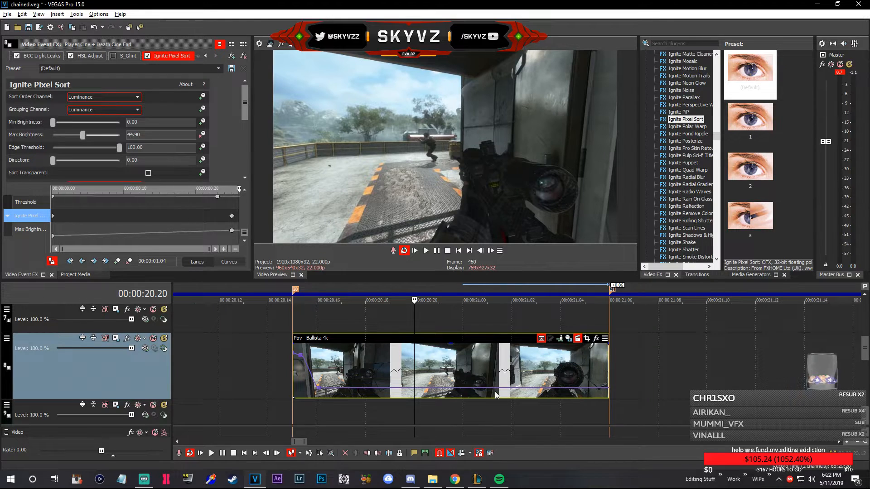
# Add velocity points through the middle of the short clip and lower them for slow motion, reaching about 7% at 00:00:21.05
pyautogui.doubleClick(417, 388)
pyautogui.moveTo(418, 388); pyautogui.dragTo(432, 398)
pyautogui.press('super')
pyautogui.click(427, 376)
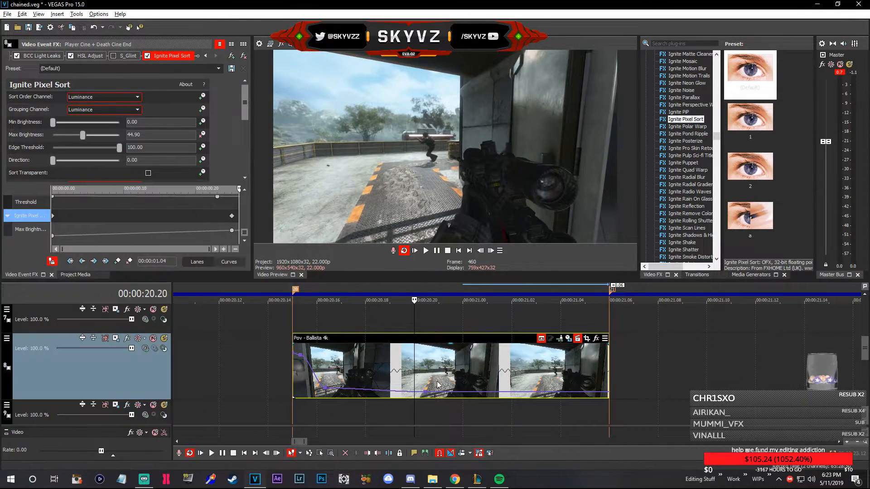
pyautogui.click(420, 378)
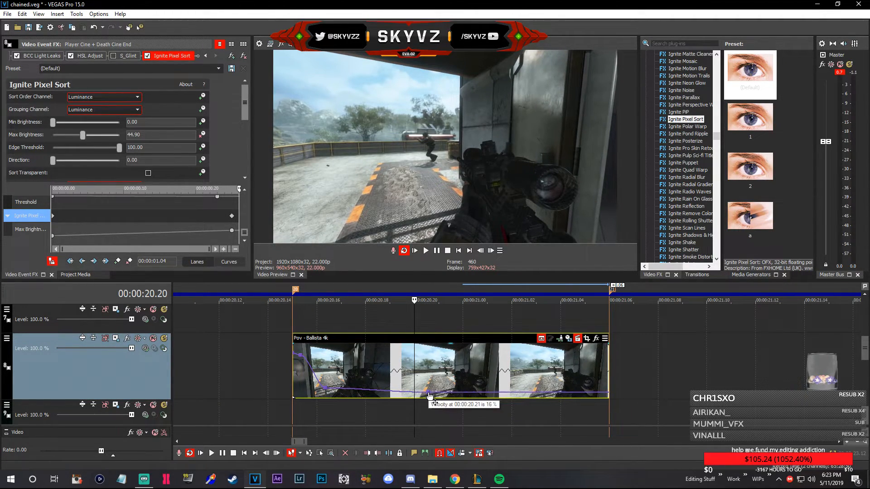
pyautogui.moveTo(431, 396)
pyautogui.mouseDown()
pyautogui.moveTo(431, 348)
pyautogui.moveTo(426, 398)
pyautogui.mouseUp()
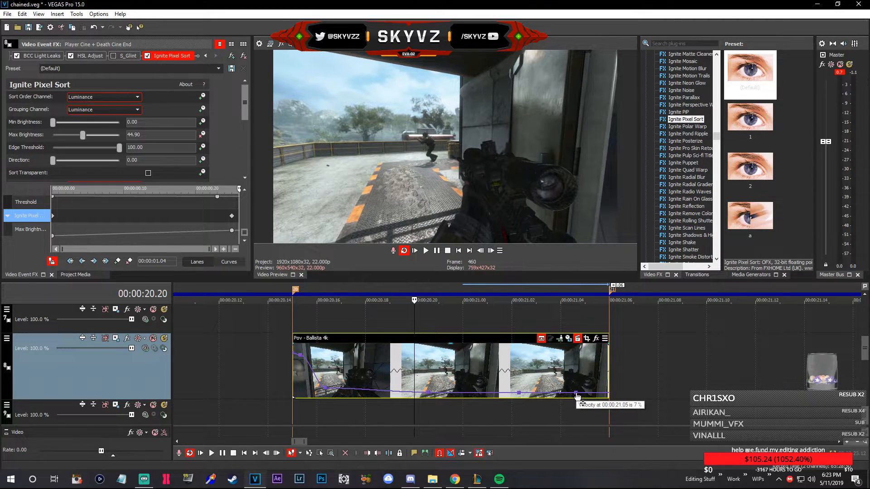
pyautogui.moveTo(295, 355); pyautogui.dragTo(301, 358)
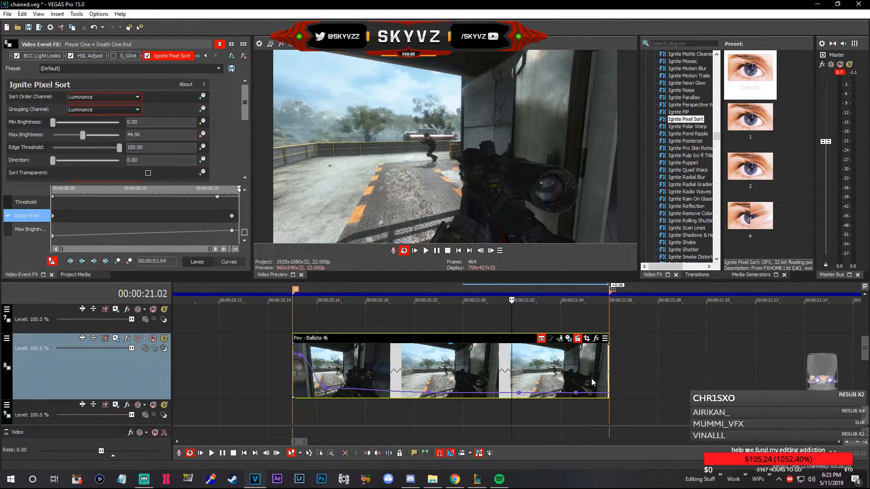
# Ramp the velocity up steeply at the short clip's end and move the last low point earlier to lengthen the ramp
pyautogui.moveTo(606, 393); pyautogui.dragTo(607, 345)
pyautogui.click(347, 378)
pyautogui.press('space')
pyautogui.press('space')
pyautogui.press('space')
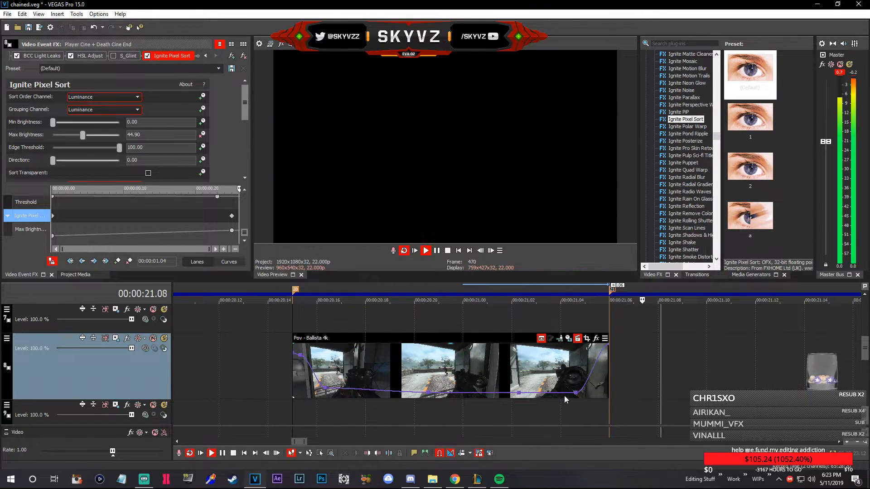
pyautogui.click(432, 365)
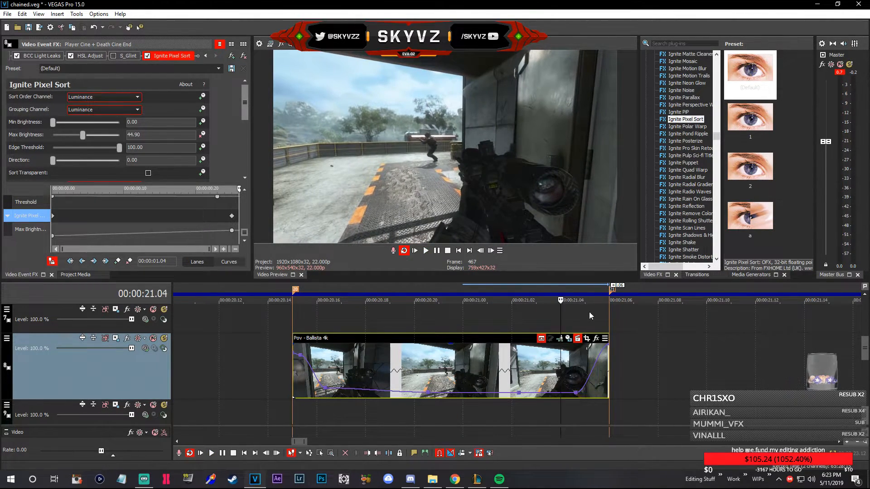
pyautogui.moveTo(585, 389); pyautogui.dragTo(550, 392)
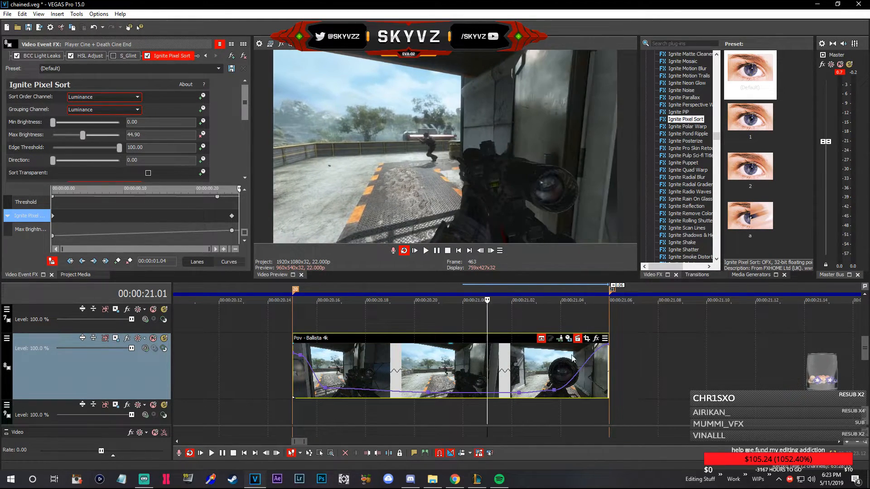
# Split the long Pov - Ballista 4k clip at 00:00:27.10 and again at 00:00:27.17
pyautogui.scroll(-5, 589, 367)
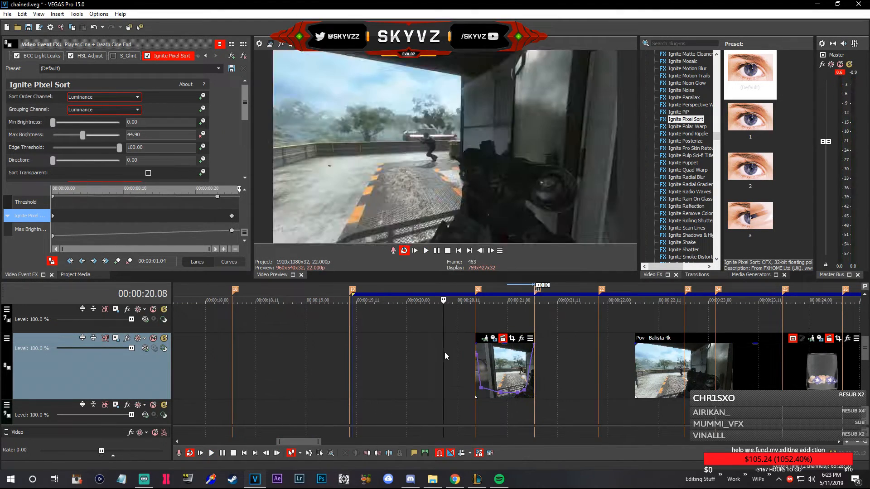
pyautogui.click(638, 376)
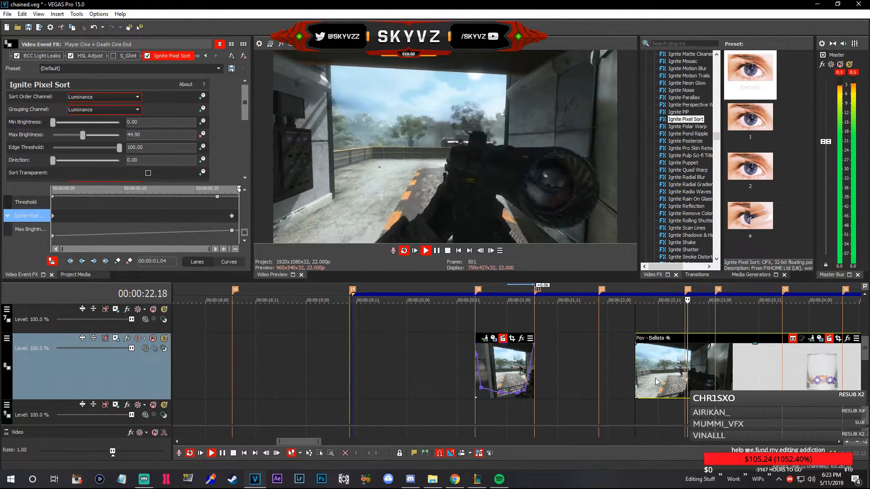
pyautogui.scroll(-3, 535, 387)
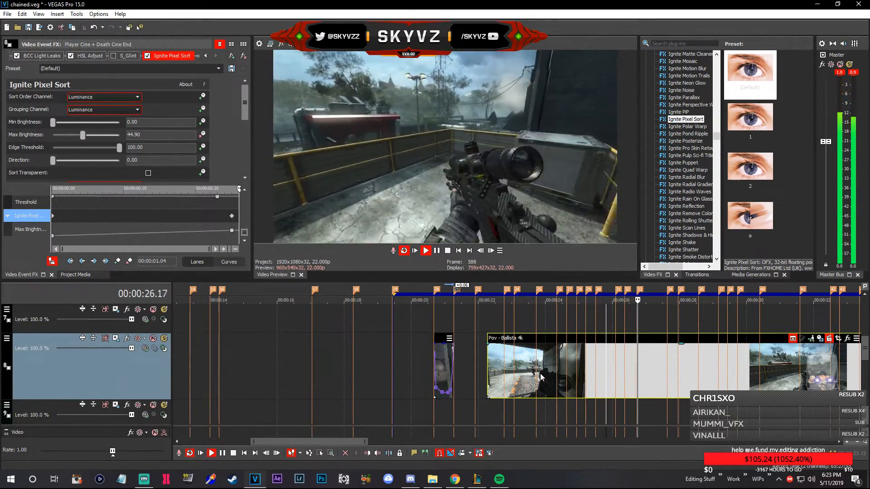
pyautogui.click(508, 372)
pyautogui.press('space')
pyautogui.press('space')
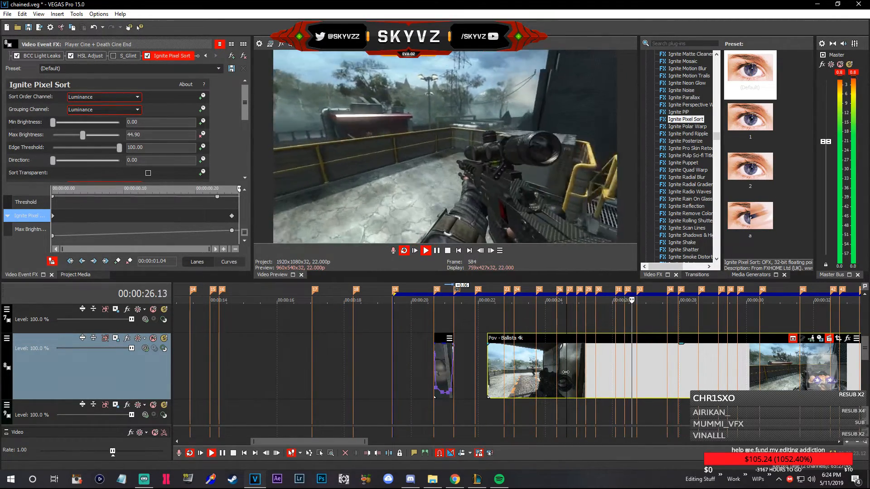
pyautogui.press('space')
pyautogui.press('Right')
pyautogui.press('Right')
pyautogui.press('Right')
pyautogui.press('Right')
pyautogui.press('Right')
pyautogui.press('Right')
pyautogui.press('Right')
pyautogui.press('Right')
pyautogui.press('Right')
pyautogui.press('Right')
pyautogui.press('Right')
pyautogui.press('Right')
pyautogui.press('Right')
pyautogui.press('Right')
pyautogui.press('Right')
pyautogui.press('Right')
pyautogui.press('Right')
pyautogui.press('Right')
pyautogui.press('Right')
pyautogui.press('Right')
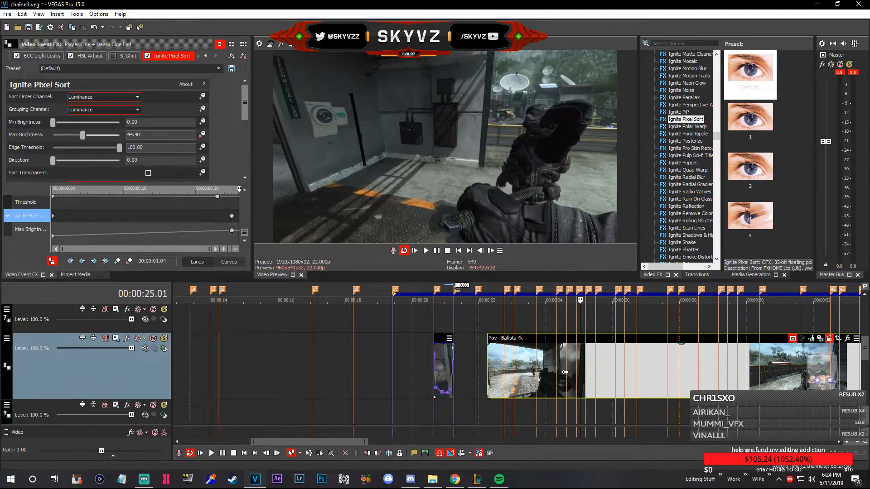
pyautogui.press('Right')
pyautogui.press('Right')
pyautogui.press('Right')
pyautogui.press('Right')
pyautogui.press('Right')
pyautogui.press('Right')
pyautogui.press('Right')
pyautogui.press('Right')
pyautogui.press('Right')
pyautogui.press('Right')
pyautogui.press('Right')
pyautogui.press('Right')
pyautogui.press('Right')
pyautogui.press('Right')
pyautogui.press('Right')
pyautogui.press('Right')
pyautogui.press('Right')
pyautogui.press('Right')
pyautogui.press('Right')
pyautogui.press('Right')
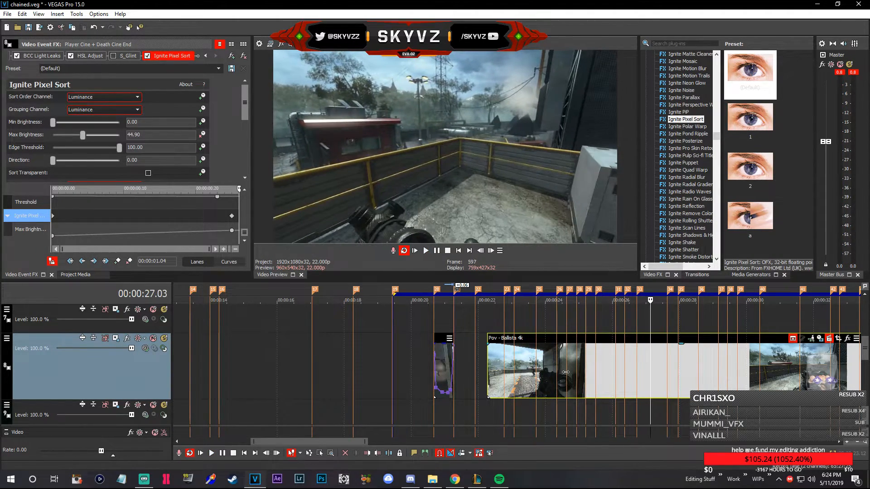
pyautogui.press('Right')
pyautogui.press('Right')
pyautogui.press('Right')
pyautogui.press('Right')
pyautogui.press('Right')
pyautogui.press('Right')
pyautogui.press('Right')
pyautogui.press('Right')
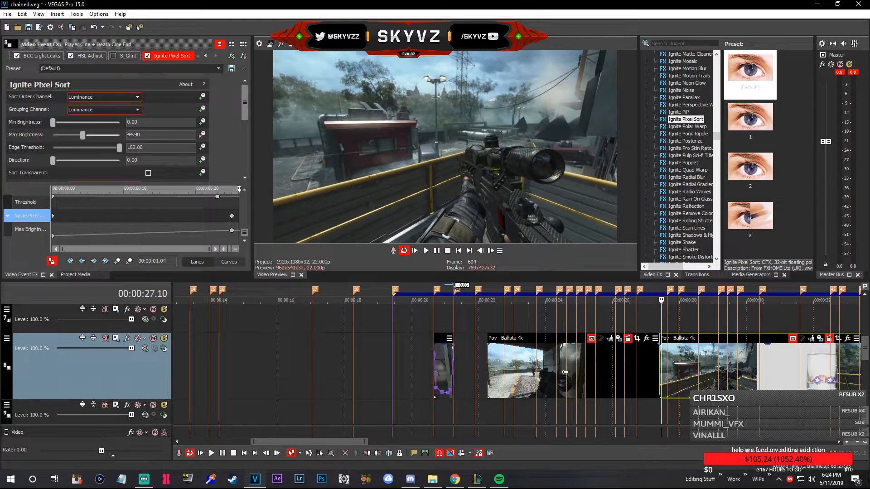
pyautogui.press('Left')
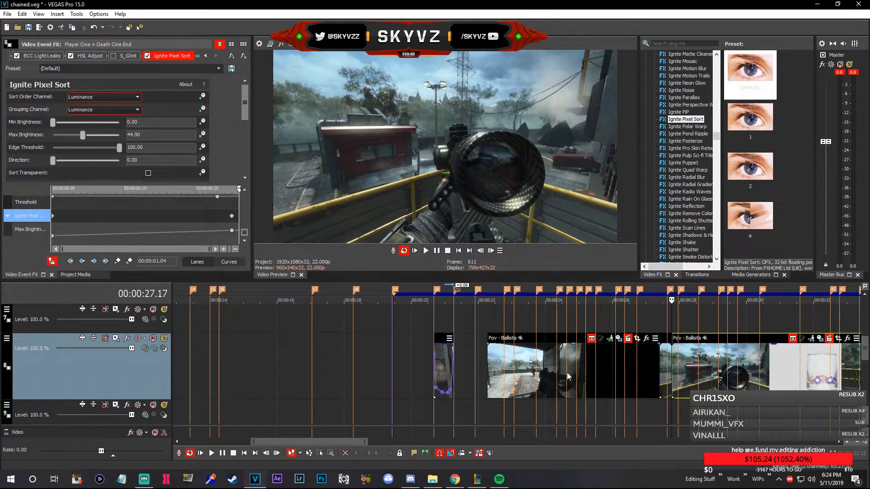
# Delete the clip section before 00:00:27.10 and move the short scope-in piece to marker 21, against the first clip
pyautogui.click(581, 373)
pyautogui.press('Delete')
pyautogui.moveTo(663, 372); pyautogui.dragTo(457, 371)
# Play across the cut at marker 21 to check the transition between the two short clips
pyautogui.click(436, 366)
pyautogui.scroll(3, 436, 366)
pyautogui.scroll(2, 436, 365)
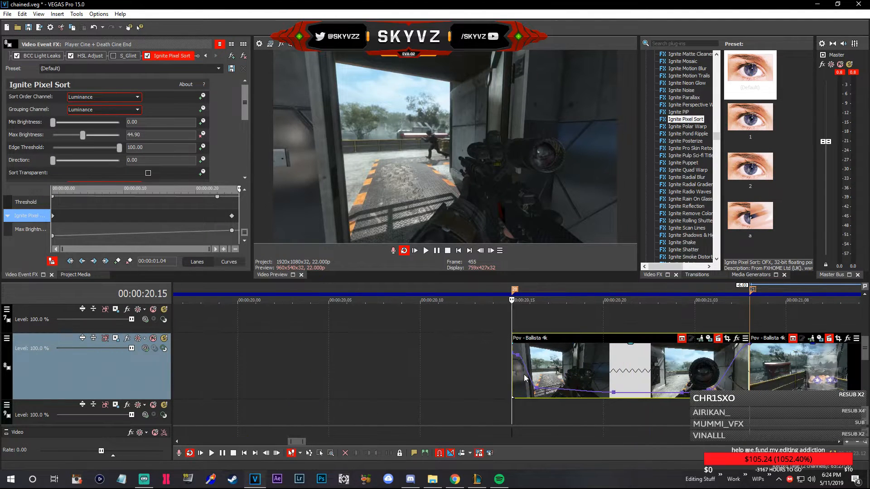
pyautogui.press('space')
pyautogui.scroll(-2, 631, 407)
pyautogui.press('space')
pyautogui.click(517, 369)
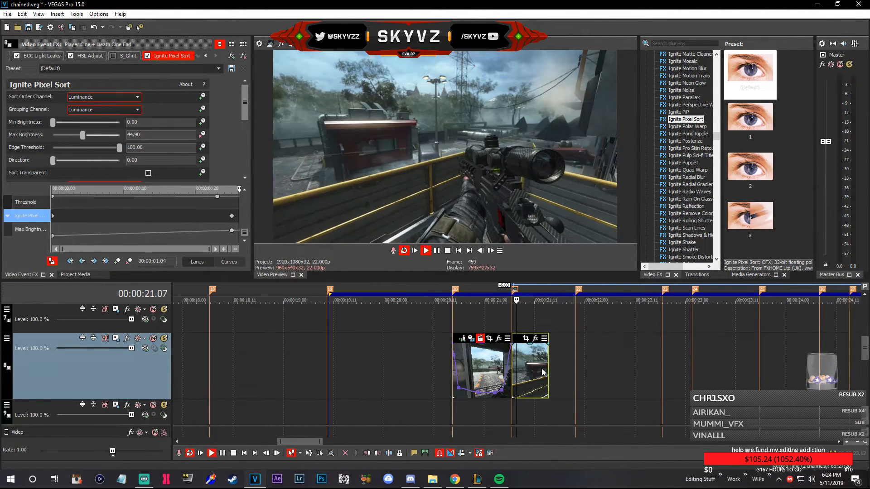
# Extend the end of the second short clip to marker 22
pyautogui.press('space')
pyautogui.press('space')
pyautogui.moveTo(548, 368); pyautogui.dragTo(575, 368)
pyautogui.click(539, 369)
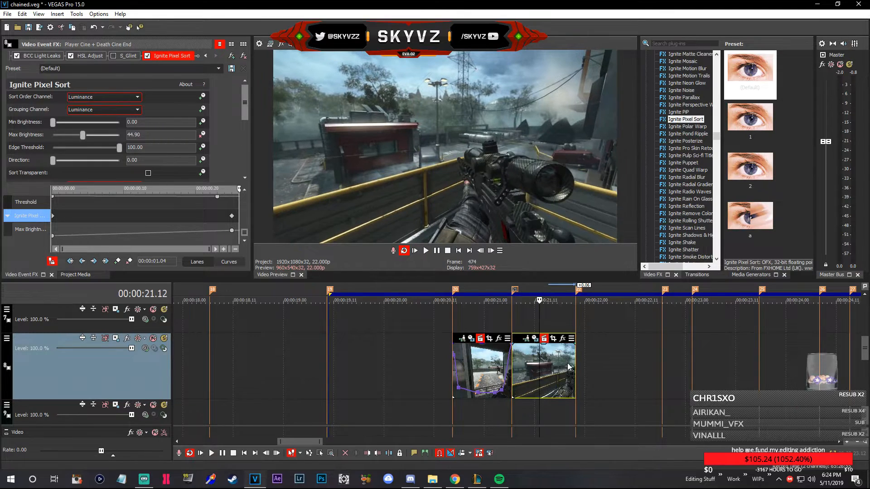
# Give the second short clip a velocity envelope that starts fast at marker 21 and falls to 100% at 00:00:21.08
pyautogui.scroll(3, 562, 369)
pyautogui.moveTo(442, 388); pyautogui.dragTo(503, 382)
pyautogui.click(453, 386)
pyautogui.scroll(2, 467, 383)
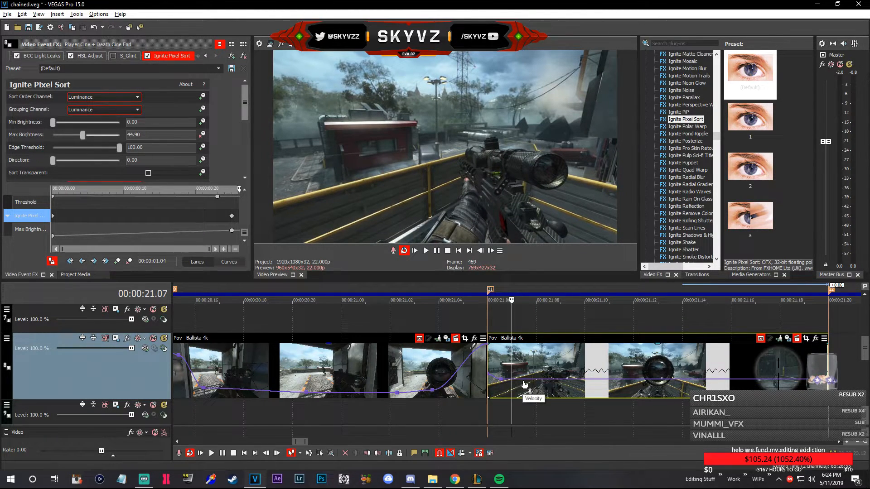
pyautogui.moveTo(524, 385); pyautogui.dragTo(545, 393)
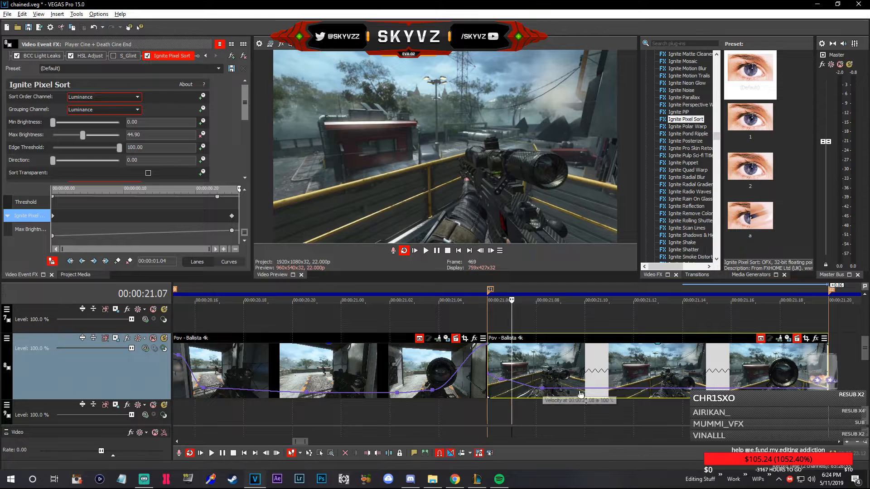
# Complete the second short clip's velocity envelope with a slow middle section and a ramp back up to fast at marker 22
pyautogui.doubleClick(626, 391)
pyautogui.moveTo(626, 391); pyautogui.dragTo(627, 397)
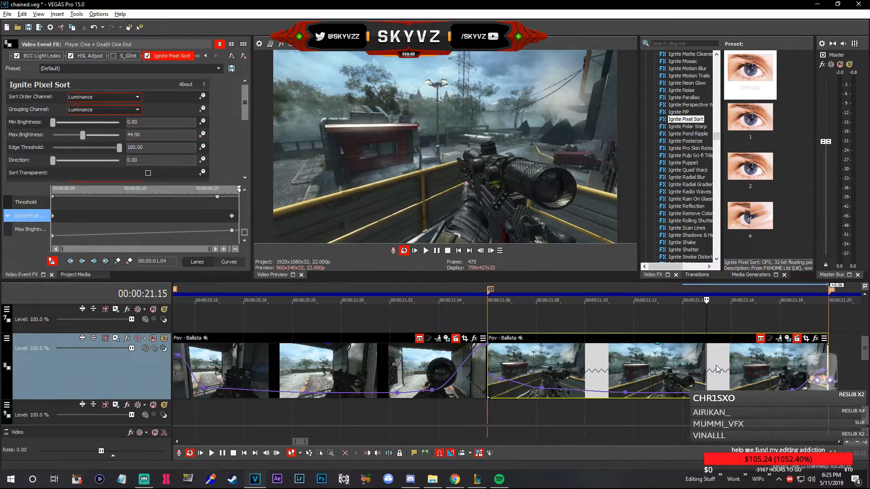
pyautogui.scroll(-2, 429, 375)
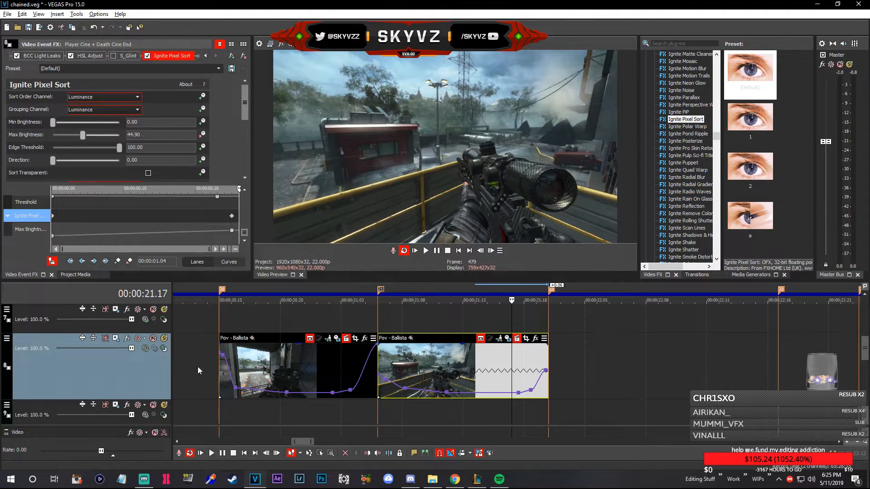
# Play across both short clips several times to check their speed ramps and the cut at marker 21
pyautogui.click(207, 352)
pyautogui.press('space')
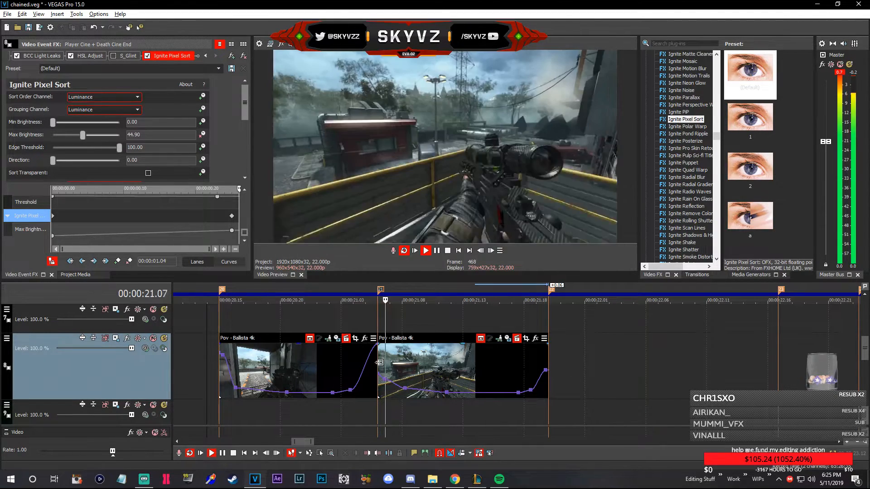
pyautogui.press('space')
pyautogui.press('space')
pyautogui.press('space')
pyautogui.click(413, 372)
pyautogui.press('space')
pyautogui.press('space')
pyautogui.click(330, 366)
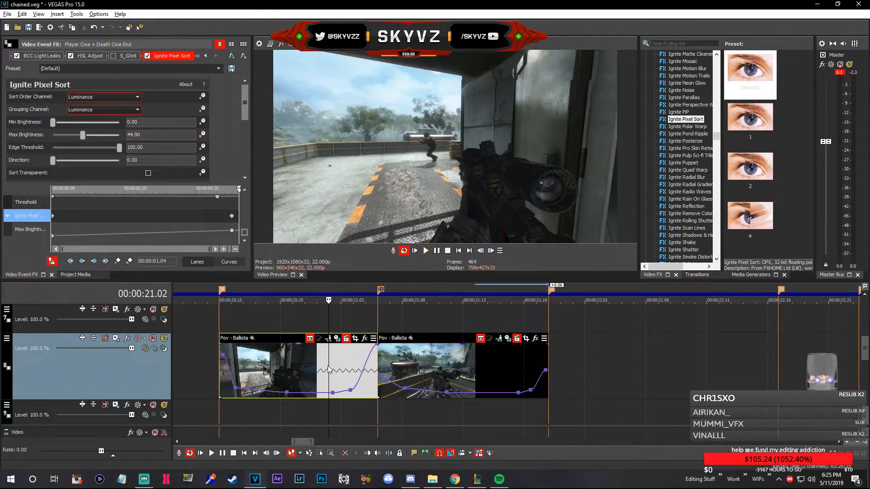
pyautogui.click(432, 372)
pyautogui.press('space')
# Set the second short clip's playback rate to 0.25 and play across the cut to check it
pyautogui.rightClick(495, 370)
pyautogui.click(430, 376)
pyautogui.rightClick(467, 376)
pyautogui.click(521, 361)
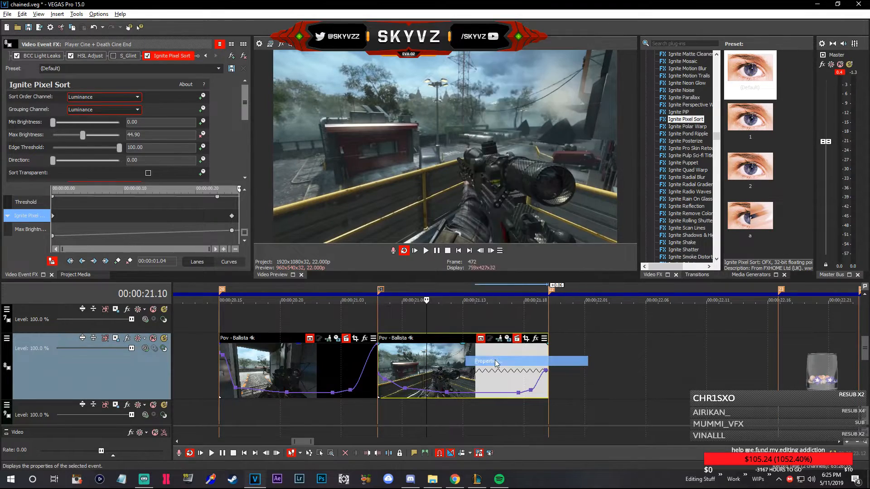
pyautogui.click(465, 326)
pyautogui.rightClick(450, 387)
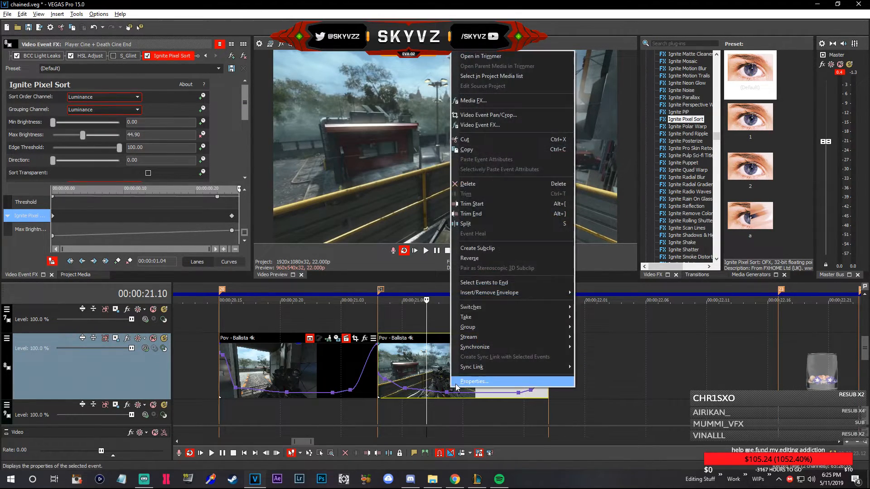
pyautogui.click(481, 374)
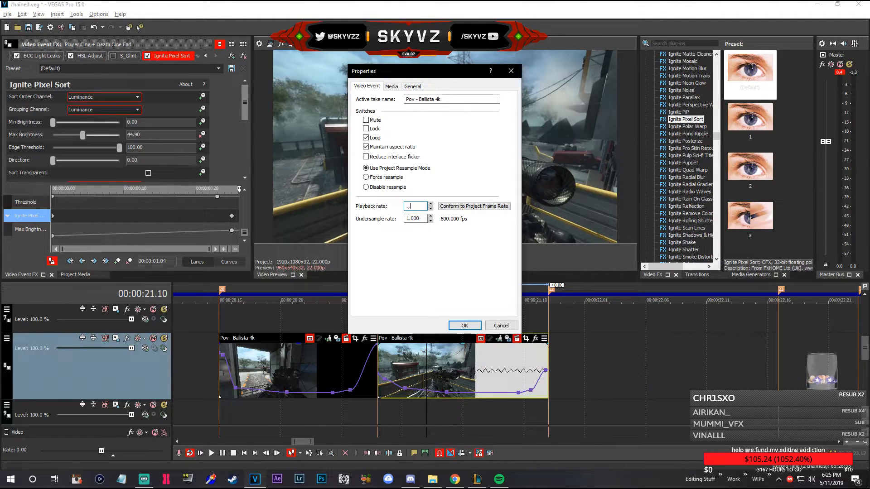
pyautogui.write('.2')
pyautogui.press('Return')
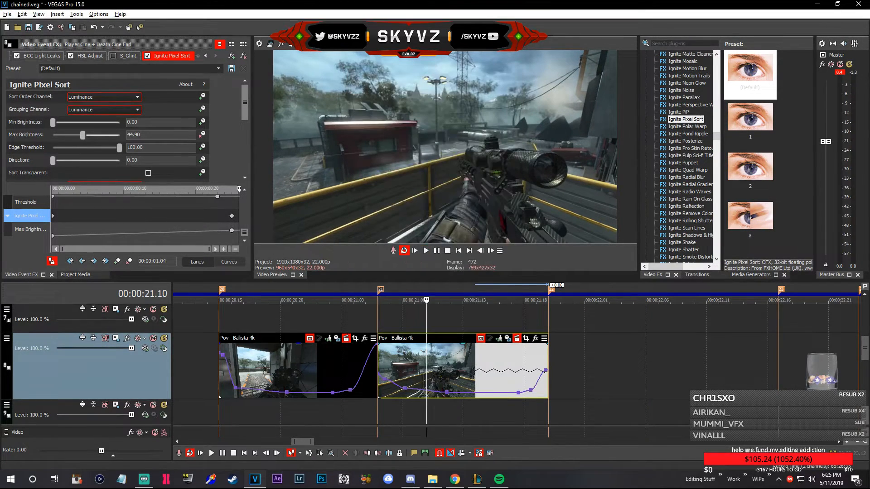
pyautogui.click(324, 383)
pyautogui.press('space')
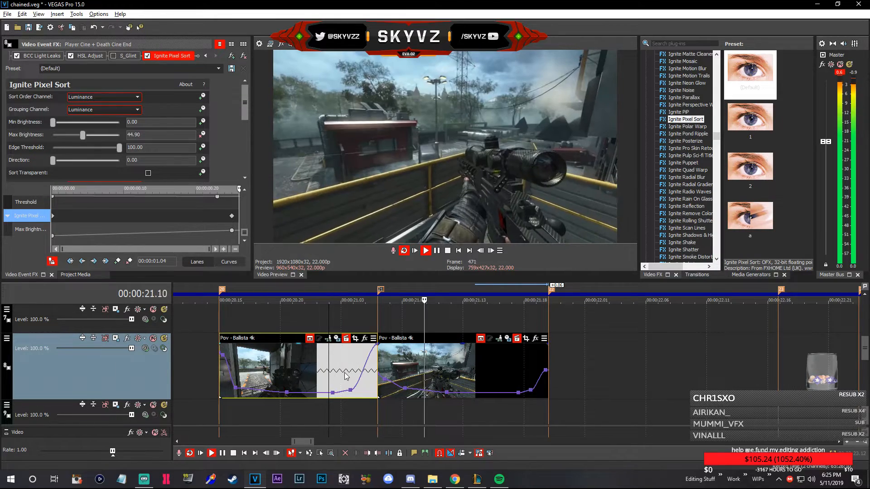
# Set the second short clip's playback rate to 1 and play the two clips to check it
pyautogui.rightClick(455, 370)
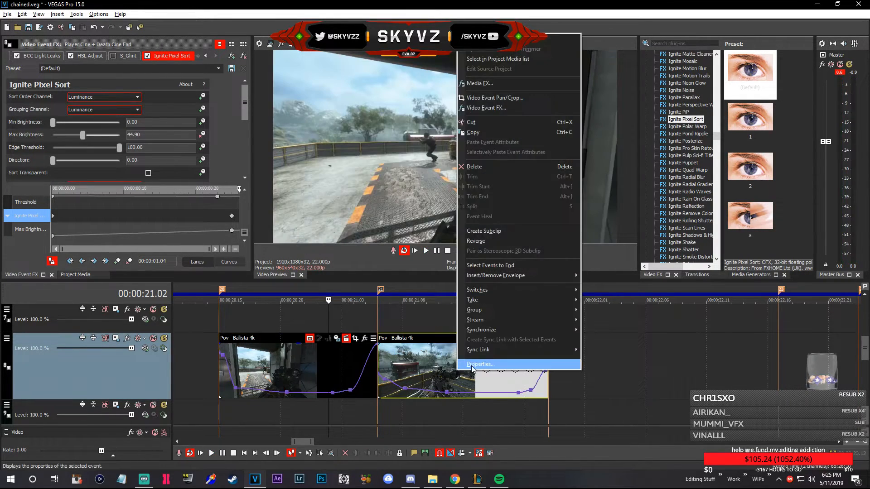
pyautogui.click(471, 362)
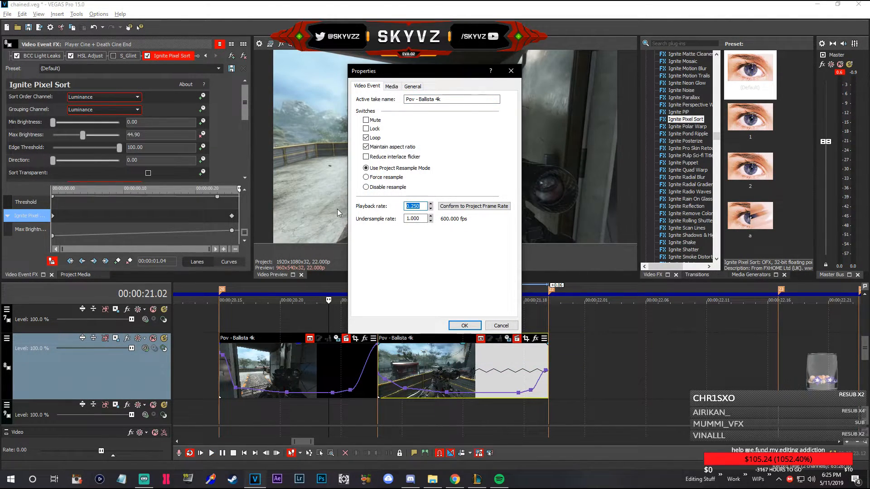
pyautogui.write('1')
pyautogui.press('Return')
pyautogui.press('space')
pyautogui.press('space')
pyautogui.press('space')
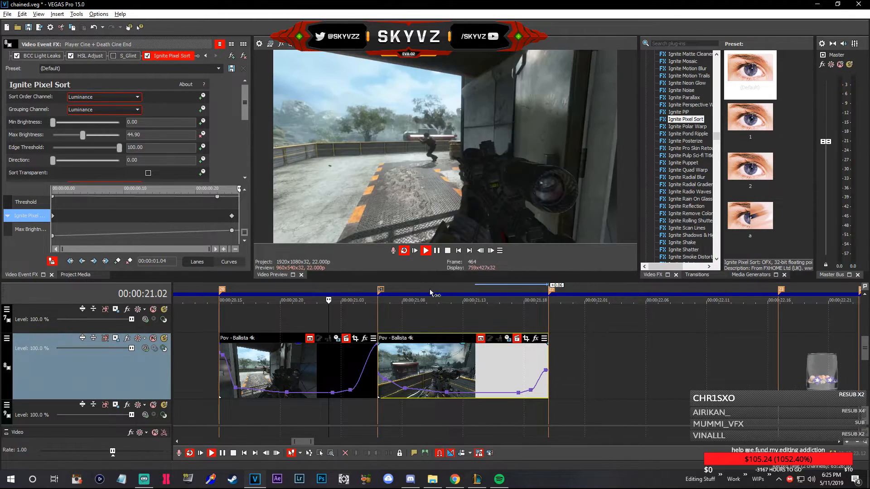
pyautogui.scroll(-3, 430, 289)
pyautogui.press('space')
# Set the second short clip's playback rate to .57 and play both clips to check the speed
pyautogui.rightClick(571, 373)
pyautogui.click(583, 369)
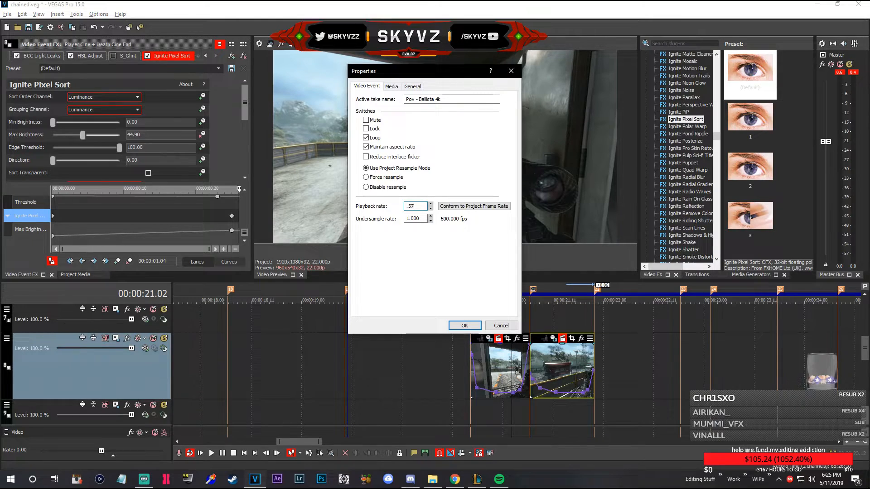
pyautogui.write('.57')
pyautogui.press('Return')
pyautogui.press('space')
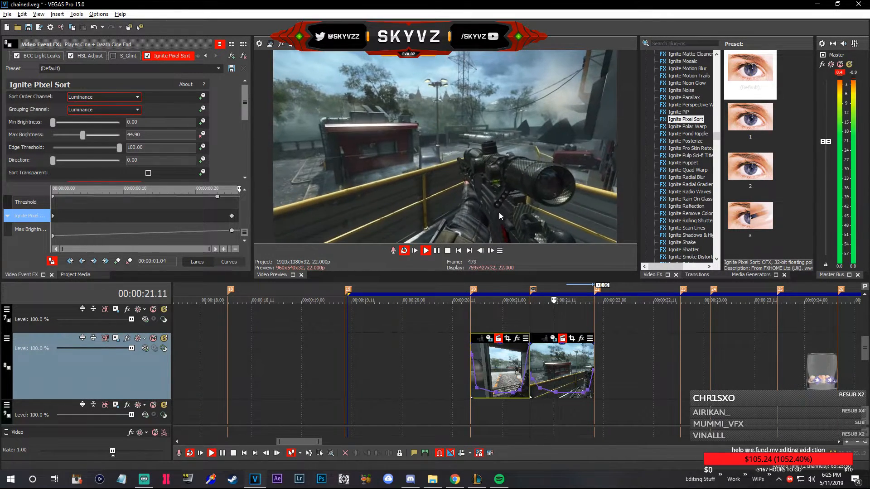
pyautogui.scroll(-3, 598, 316)
pyautogui.press('space')
pyautogui.scroll(-3, 597, 359)
pyautogui.press('space')
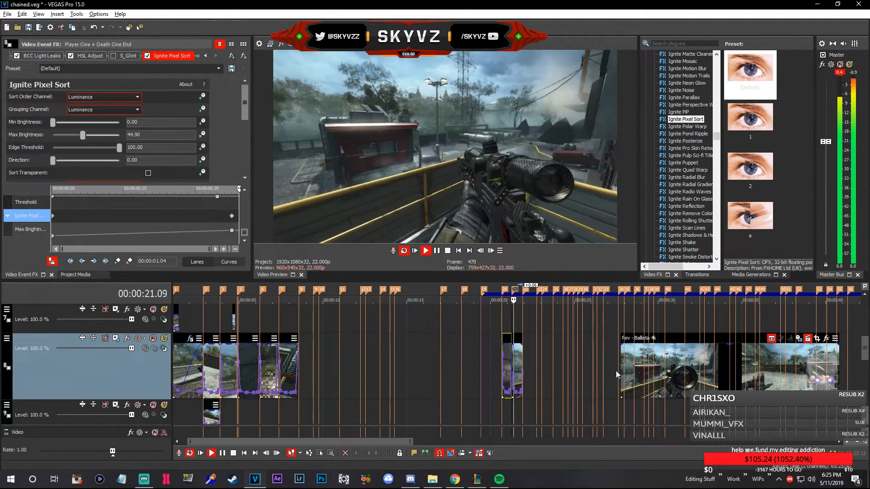
pyautogui.press('space')
# Select the remaining long Pov - Ballista 4k clip and examine its opening scope-in frame by frame for a cut point
pyautogui.click(619, 369)
pyautogui.scroll(4, 622, 367)
pyautogui.scroll(2, 616, 366)
pyautogui.press('space')
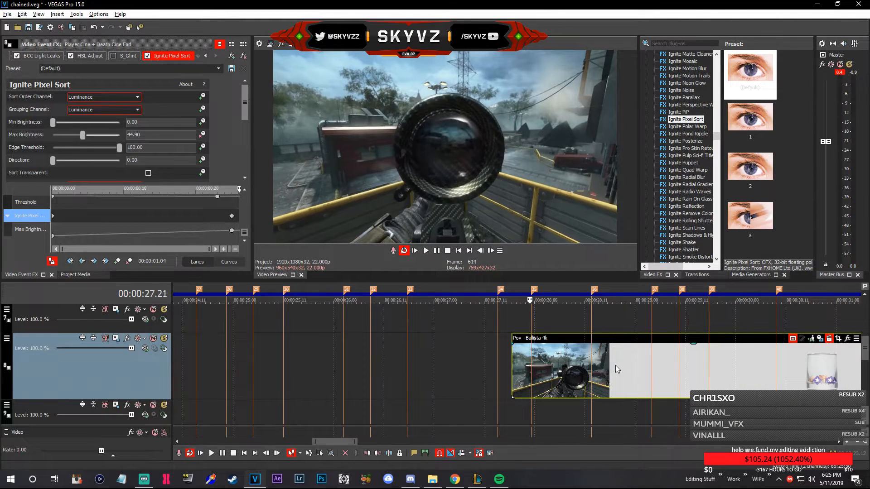
pyautogui.press('Right')
pyautogui.press('Right')
pyautogui.press('Right')
pyautogui.press('Right')
pyautogui.press('Right')
pyautogui.press('Right')
pyautogui.press('Left')
pyautogui.press('Left')
pyautogui.press('Left')
pyautogui.press('Left')
pyautogui.press('Left')
pyautogui.press('Left')
pyautogui.press('Left')
pyautogui.press('Left')
pyautogui.press('Left')
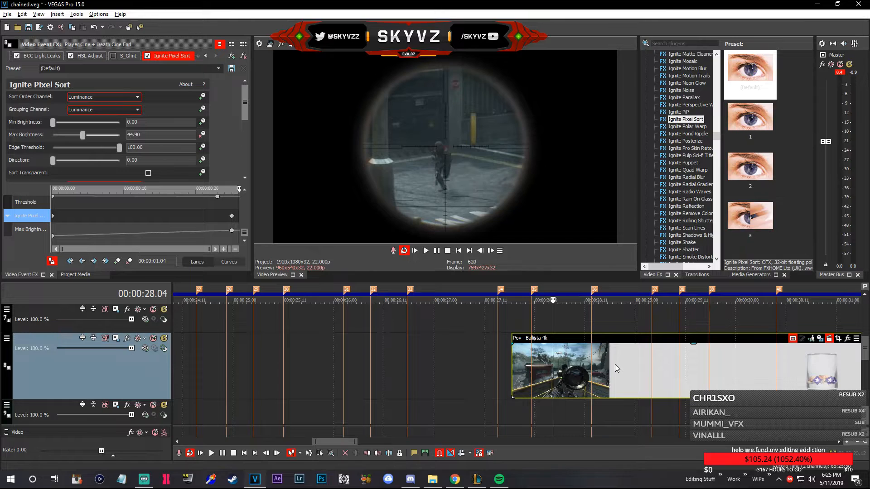
# Try splitting the long clip during the scoped view at about 00:00:28.08, check the following frames and undo the split
pyautogui.press('Right')
pyautogui.press('Right')
pyautogui.press('Right')
pyautogui.press('Right')
pyautogui.press('Right')
pyautogui.press('Right')
pyautogui.press('Right')
pyautogui.press('Right')
pyautogui.press('Right')
pyautogui.press('Left')
pyautogui.press('Left')
pyautogui.press('Left')
pyautogui.press('Left')
pyautogui.press('s')
pyautogui.press('Right')
pyautogui.press('Right')
pyautogui.press('Right')
pyautogui.press('Right')
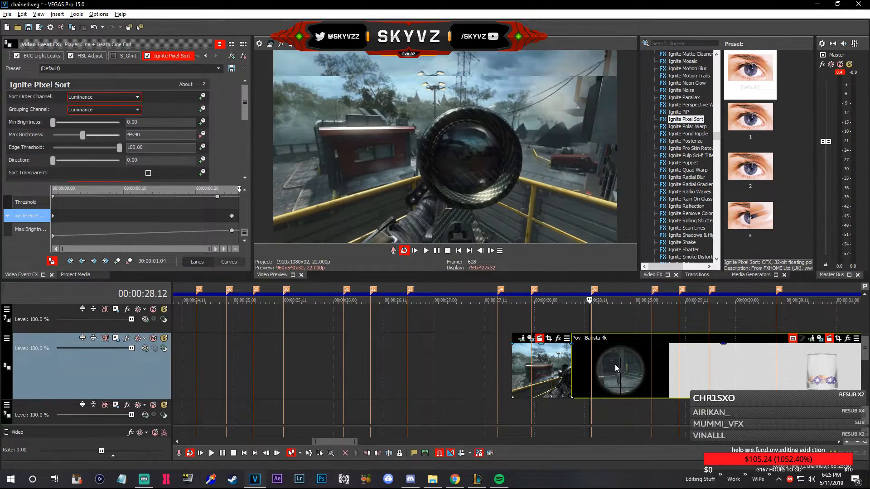
pyautogui.hotkey('ctrl', 'z')
# Split the long clip during the scoped view at 00:00:28.10
pyautogui.press('Left')
pyautogui.press('Left')
pyautogui.press('Left')
pyautogui.press('Right')
pyautogui.press('Right')
pyautogui.press('Right')
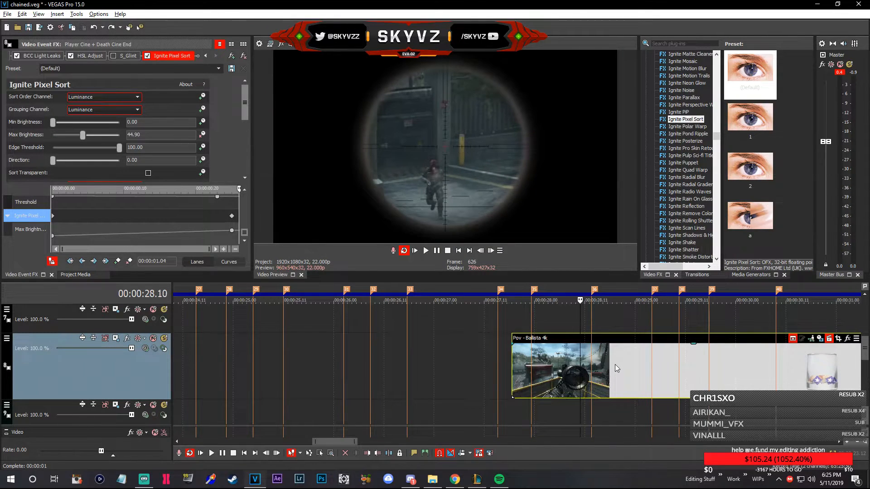
pyautogui.press('Left')
pyautogui.press('Left')
pyautogui.press('Left')
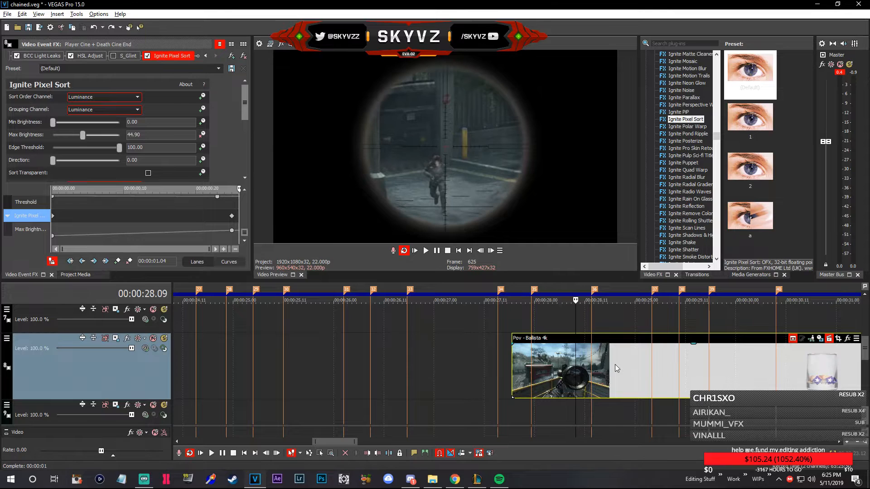
pyautogui.press('Right')
pyautogui.press('s')
# Split the long clip again after the scoped section, at about 00:00:29.01
pyautogui.press('Right')
pyautogui.press('Right')
pyautogui.press('Right')
pyautogui.press('Right')
pyautogui.press('Right')
pyautogui.press('Right')
pyautogui.press('Right')
pyautogui.press('Right')
pyautogui.press('Right')
pyautogui.press('Right')
pyautogui.press('Right')
pyautogui.press('Right')
pyautogui.press('Right')
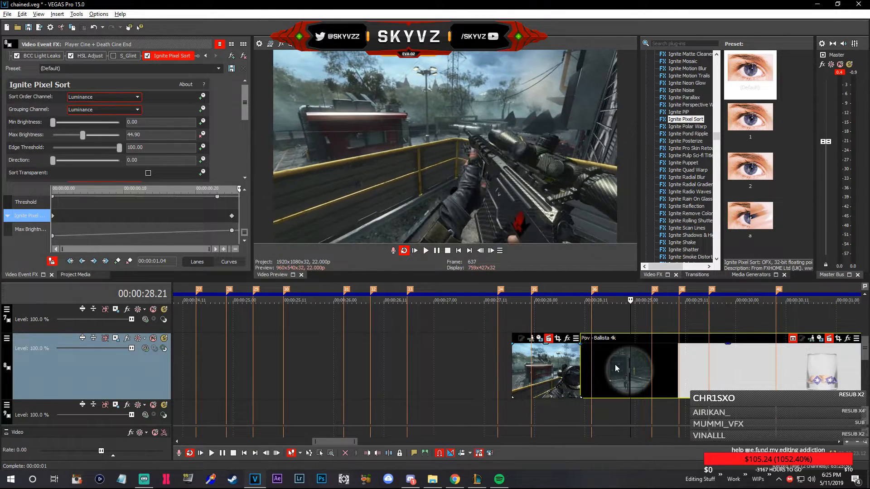
pyautogui.press('s')
# Split the remaining clip at 00:00:29.06, after the bolt of the rifle is worked
pyautogui.press('Right')
pyautogui.press('Right')
pyautogui.press('Right')
pyautogui.press('Right')
pyautogui.press('Right')
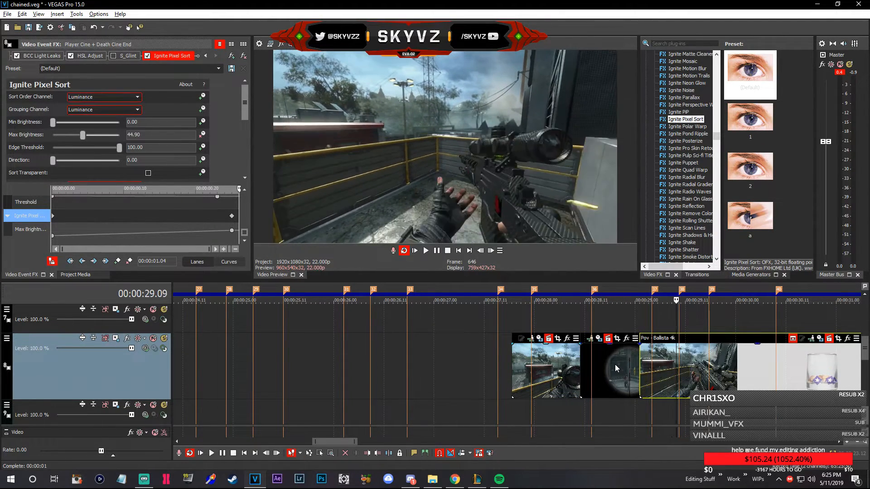
pyautogui.press('s')
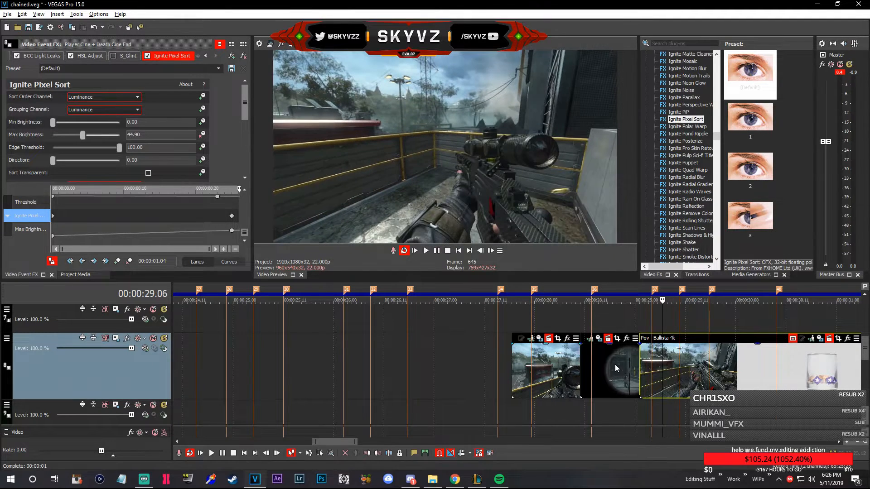
# Split the remaining clip at about 00:00:29.18, where the rifle is lowered to the side
pyautogui.press('Right')
pyautogui.press('Right')
pyautogui.press('Right')
pyautogui.press('Right')
pyautogui.press('Right')
pyautogui.press('Right')
pyautogui.press('Right')
pyautogui.press('Right')
pyautogui.press('Right')
pyautogui.press('Right')
pyautogui.press('Right')
pyautogui.press('Right')
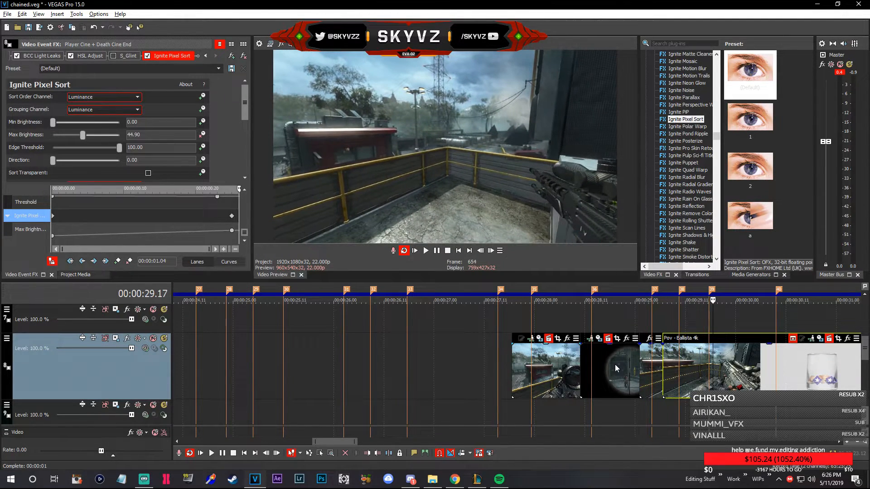
pyautogui.press('s')
# Split the remaining clip at about 00:00:30.17, where the next scoped section begins
pyautogui.press('Right')
pyautogui.press('Right')
pyautogui.press('Right')
pyautogui.press('Right')
pyautogui.press('Right')
pyautogui.press('Right')
pyautogui.press('Right')
pyautogui.press('Right')
pyautogui.press('Right')
pyautogui.press('Right')
pyautogui.press('Right')
pyautogui.press('Right')
pyautogui.press('Right')
pyautogui.press('Right')
pyautogui.press('Right')
pyautogui.press('Right')
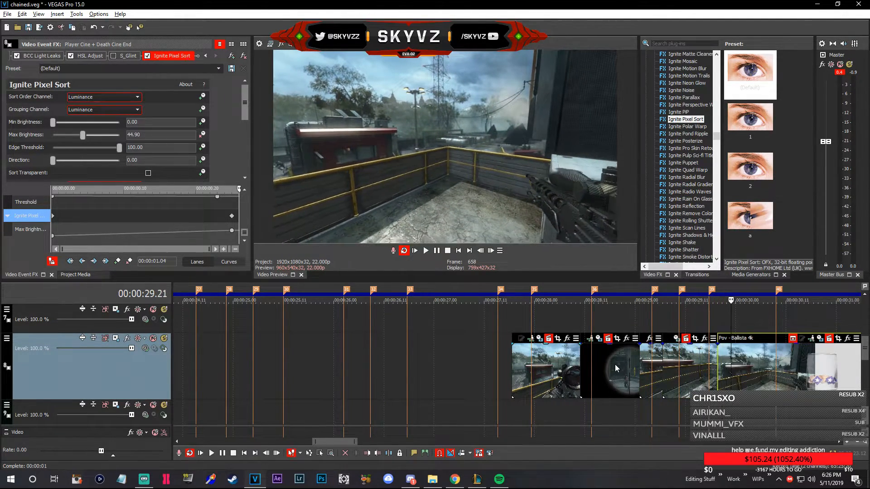
pyautogui.press('Left')
pyautogui.press('Left')
pyautogui.press('Right')
pyautogui.press('Right')
pyautogui.press('Right')
pyautogui.press('Right')
pyautogui.press('Right')
pyautogui.press('Right')
pyautogui.press('Right')
pyautogui.press('Right')
pyautogui.press('Right')
pyautogui.press('Right')
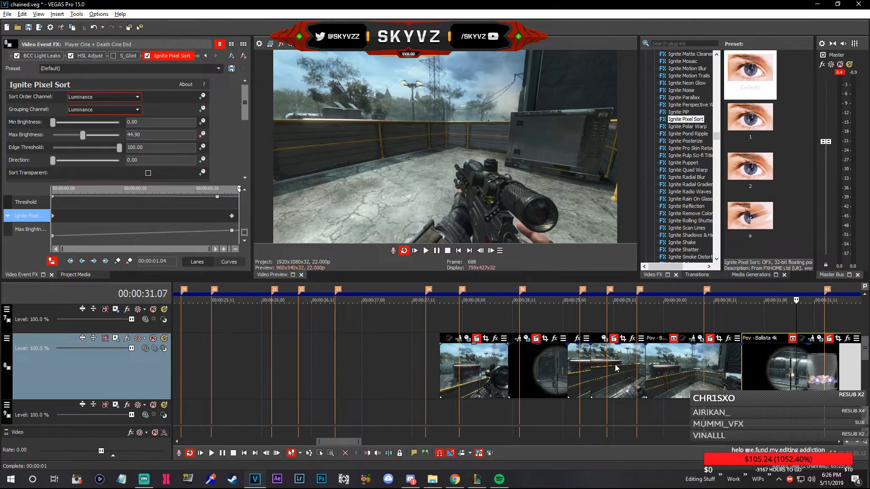
# Split the Pov - Ballista 4k clip at 00:00:31.09, after the second scoped section
pyautogui.press('Right')
pyautogui.press('Right')
pyautogui.press('s')
# Split the remaining clip again at 00:00:31.18
pyautogui.press('Right')
pyautogui.press('Right')
pyautogui.press('Right')
pyautogui.press('Right')
pyautogui.press('Right')
pyautogui.press('Right')
pyautogui.press('Right')
pyautogui.press('Right')
pyautogui.press('Right')
pyautogui.press('Right')
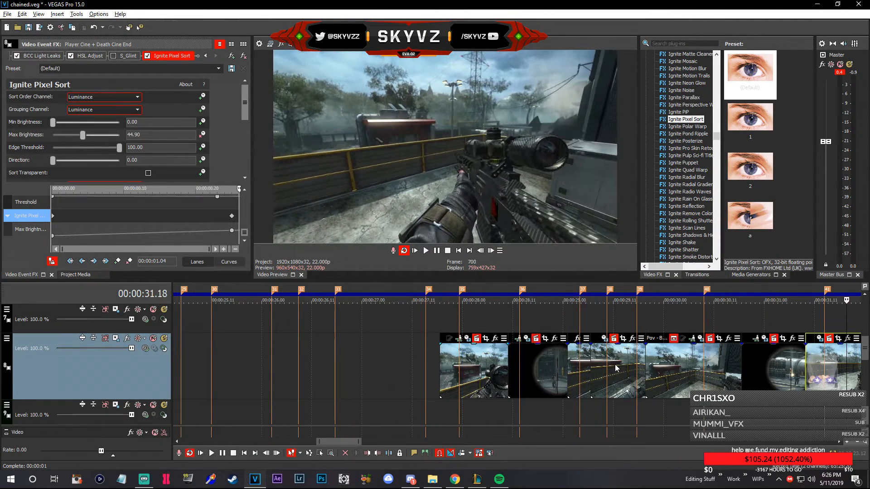
pyautogui.press('s')
# Delete the lowered-rifle clip between about 00:00:29.18 and 00:00:30.17
pyautogui.press('Right')
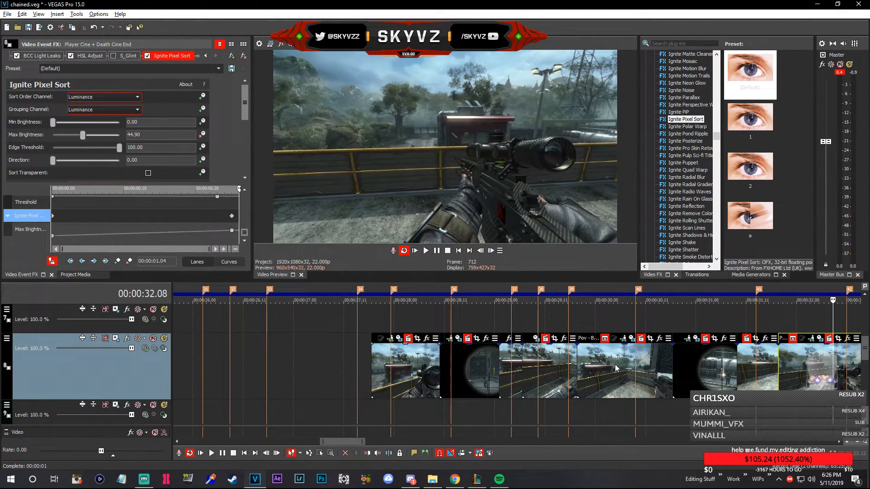
pyautogui.scroll(-2, 694, 350)
pyautogui.click(418, 381)
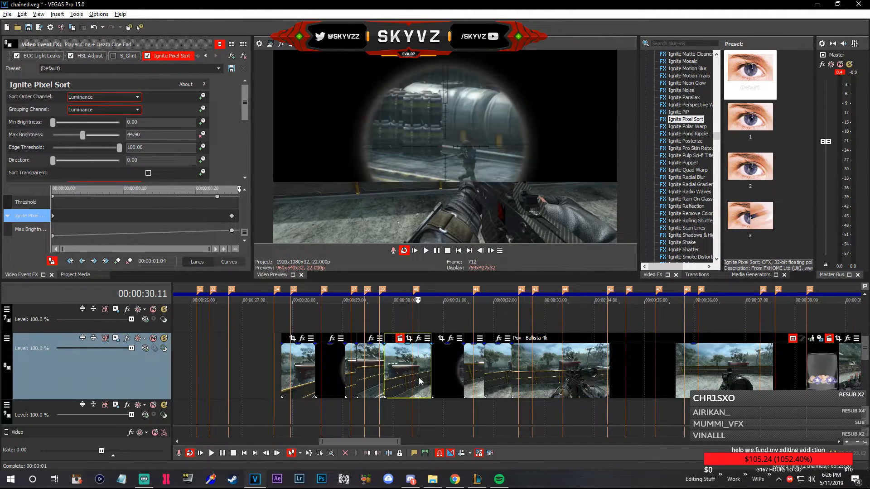
pyautogui.press('Delete')
# Review the short clips and delete the one directly before the first scoped clip, starting at about 00:00:27.17
pyautogui.click(282, 366)
pyautogui.click(315, 363)
pyautogui.click(331, 363)
pyautogui.click(352, 364)
pyautogui.click(362, 366)
pyautogui.click(374, 376)
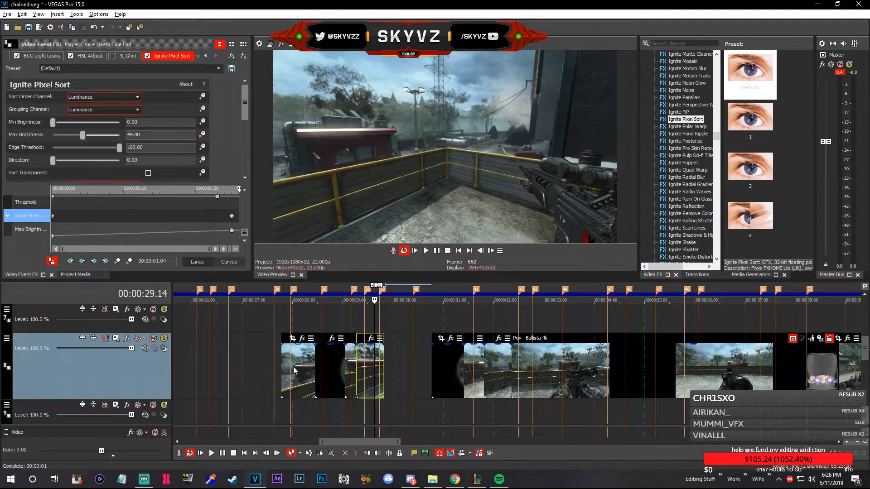
pyautogui.click(291, 371)
pyautogui.press('space')
pyautogui.press('space')
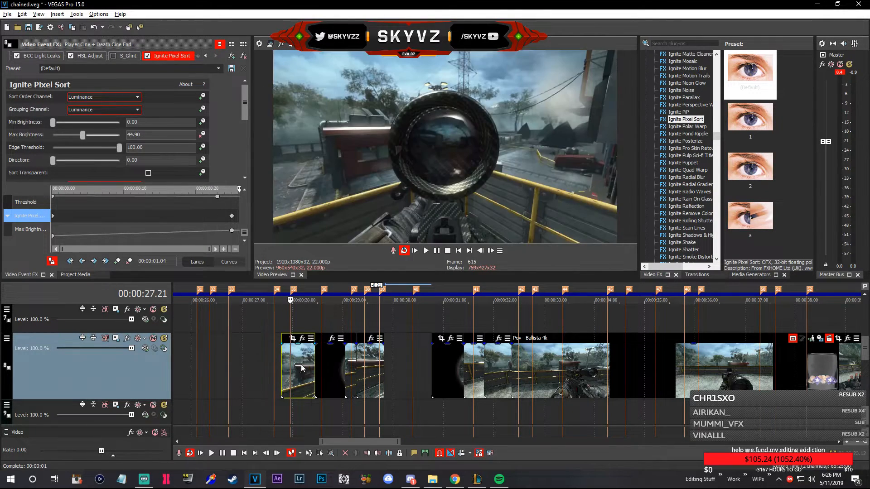
pyautogui.press('Delete')
# Move the second scoped clip back so it directly follows the railing clips, closing the gap
pyautogui.click(317, 366)
pyautogui.press('space')
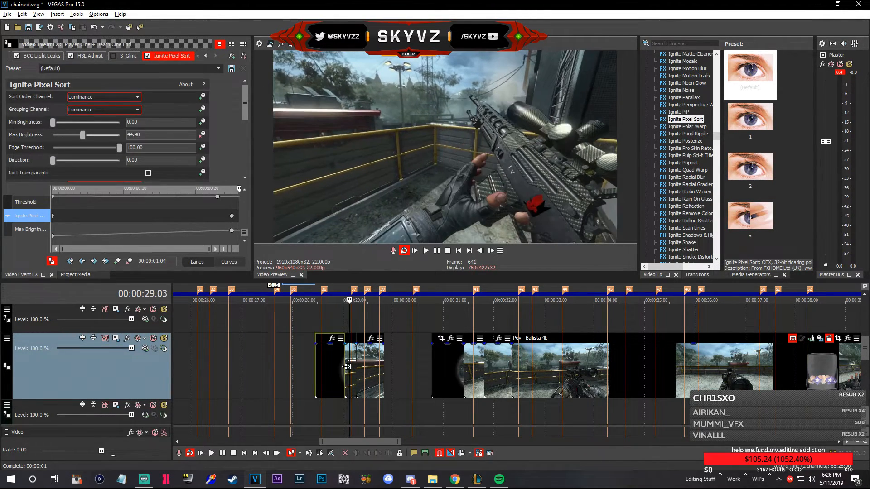
pyautogui.moveTo(450, 376); pyautogui.dragTo(401, 373)
# Preview the cut clips and move them back along the timeline, with the first scoped clip starting at 00:00:21.20 after the velocity-shaped clips
pyautogui.click(375, 367)
pyautogui.press('space')
pyautogui.press('space')
pyautogui.click(330, 368)
pyautogui.scroll(3, 334, 369)
pyautogui.scroll(-1, 688, 365)
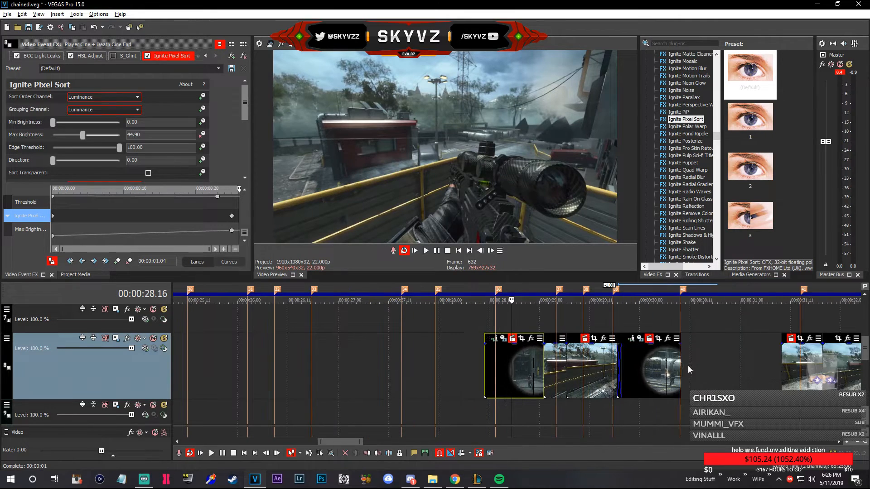
pyautogui.press('Right')
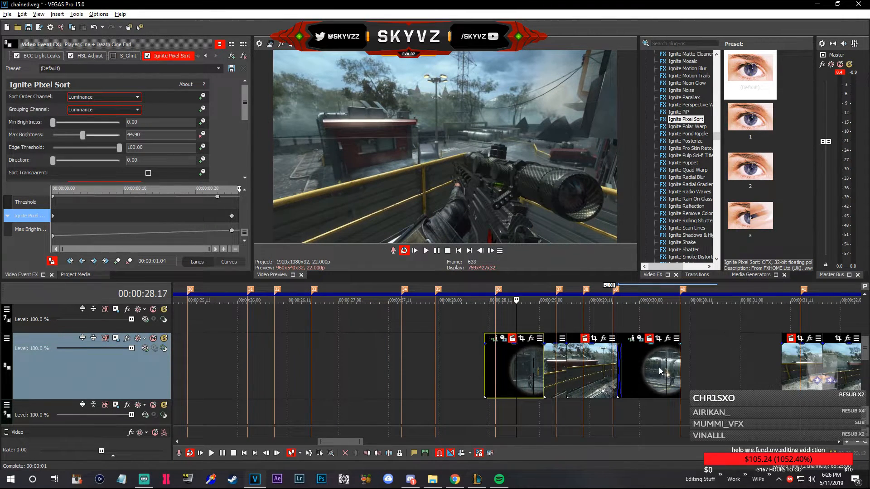
pyautogui.moveTo(499, 374)
pyautogui.mouseDown()
pyautogui.moveTo(123, 372)
pyautogui.moveTo(550, 371)
pyautogui.moveTo(431, 380)
pyautogui.mouseUp()
# Play the scoped clip against the song and add a marker at its end, at about 00:00:22.11
pyautogui.click(368, 363)
pyautogui.press('space')
pyautogui.press('space')
pyautogui.click(418, 378)
pyautogui.press('space')
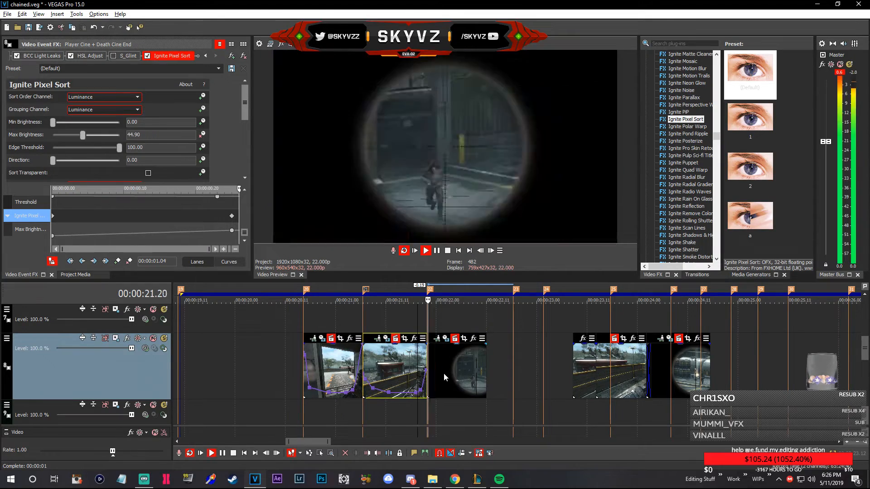
pyautogui.press('space')
pyautogui.press('space')
pyautogui.click(459, 375)
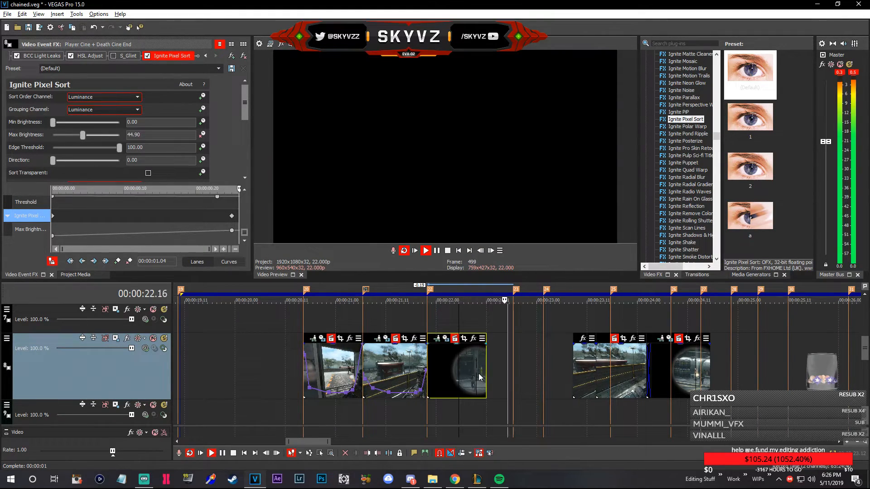
pyautogui.press('space')
pyautogui.press('space')
pyautogui.press('space')
pyautogui.click(425, 371)
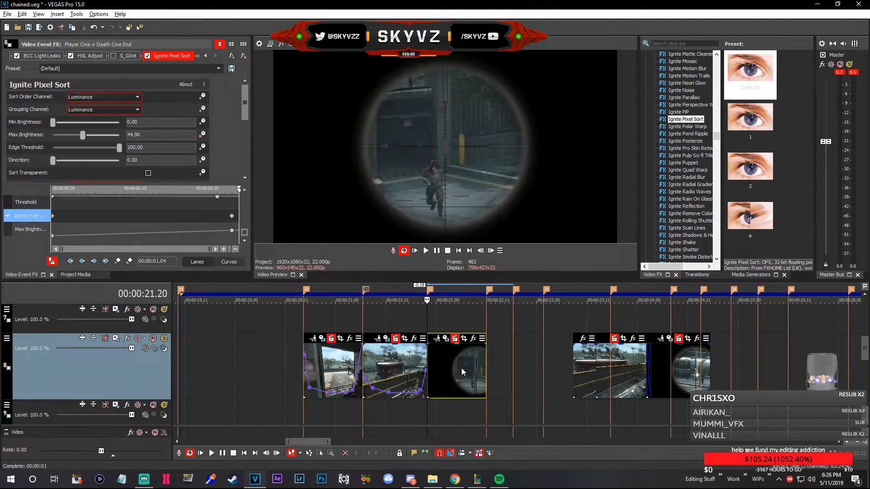
# Move the two railing clips back so they start at the markers at about 00:00:22.11 and 00:00:22.17
pyautogui.click(484, 371)
pyautogui.press('space')
pyautogui.moveTo(593, 382); pyautogui.dragTo(512, 378)
pyautogui.moveTo(594, 369); pyautogui.dragTo(527, 379)
pyautogui.press('space')
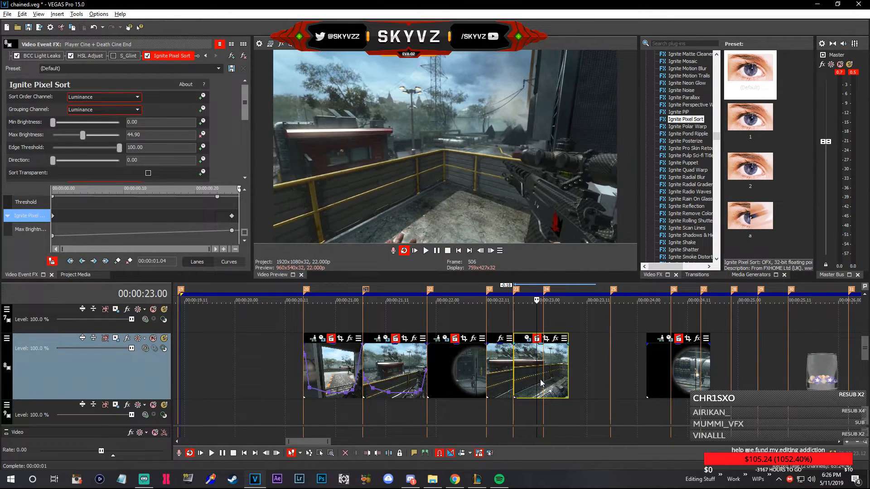
# Trim the end of the second railing clip to the marker at about 00:00:23.02
pyautogui.moveTo(567, 379); pyautogui.dragTo(544, 378)
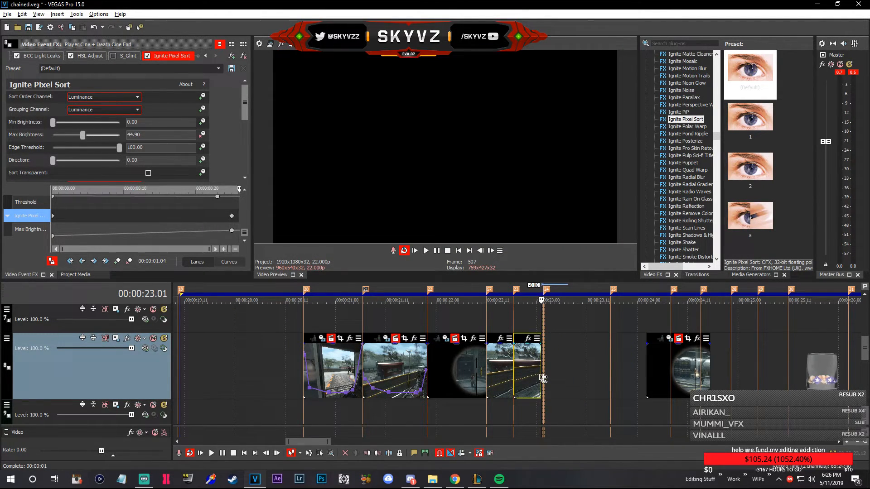
pyautogui.scroll(4, 544, 320)
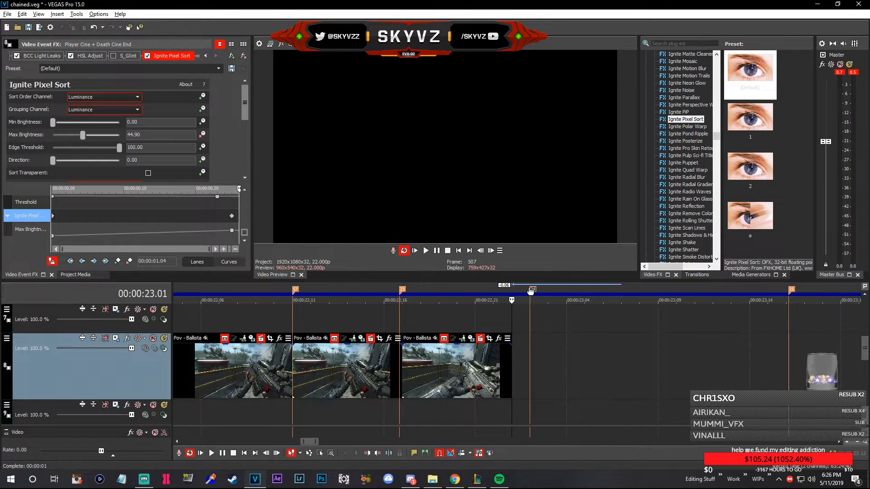
pyautogui.moveTo(511, 367); pyautogui.dragTo(530, 367)
pyautogui.click(480, 368)
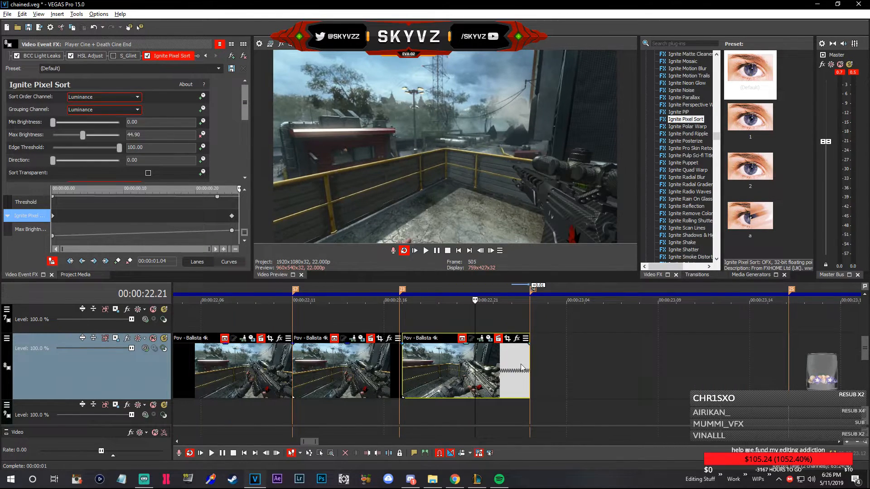
# Move the second scoped clip back so it starts at the marker ending the railing clips
pyautogui.scroll(-3, 481, 369)
pyautogui.click(486, 372)
pyautogui.moveTo(692, 386); pyautogui.dragTo(558, 385)
# Inspect the velocity-shaped clips and copy the second one, directly before the first scoped clip
pyautogui.click(225, 371)
pyautogui.click(312, 369)
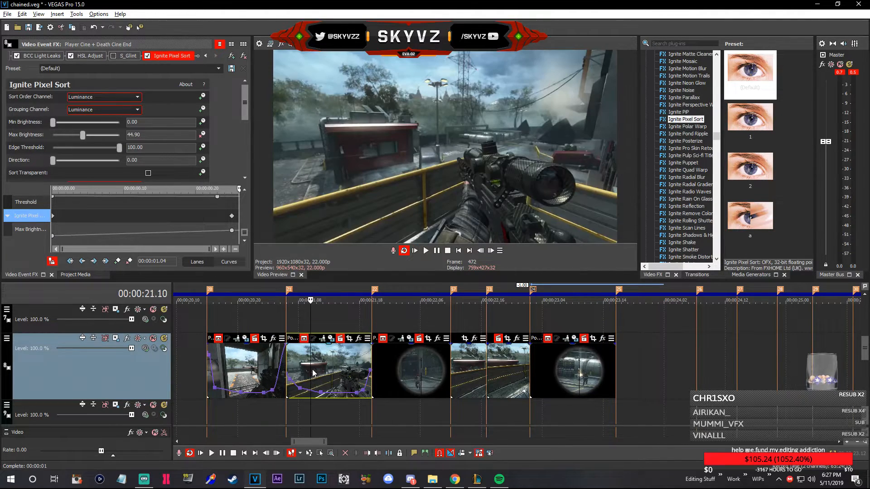
pyautogui.scroll(2, 363, 374)
pyautogui.scroll(-2, 518, 379)
pyautogui.click(603, 371)
pyautogui.scroll(4, 597, 369)
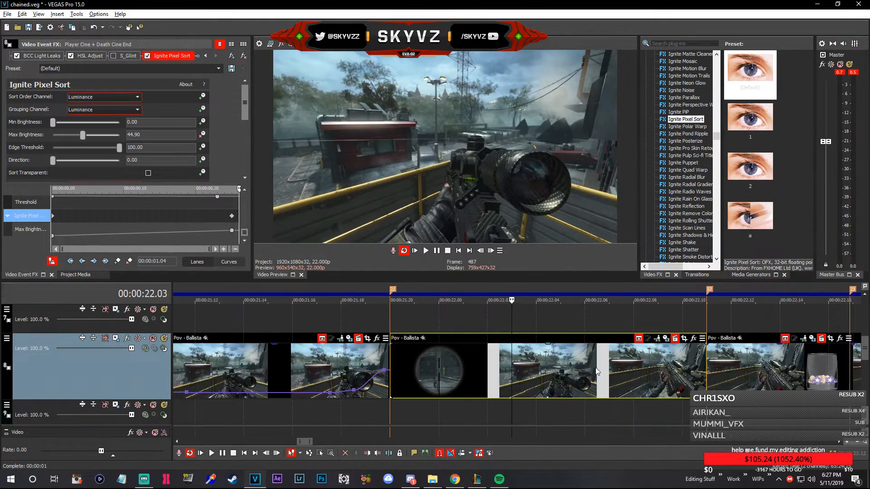
pyautogui.click(291, 371)
pyautogui.scroll(-2, 291, 371)
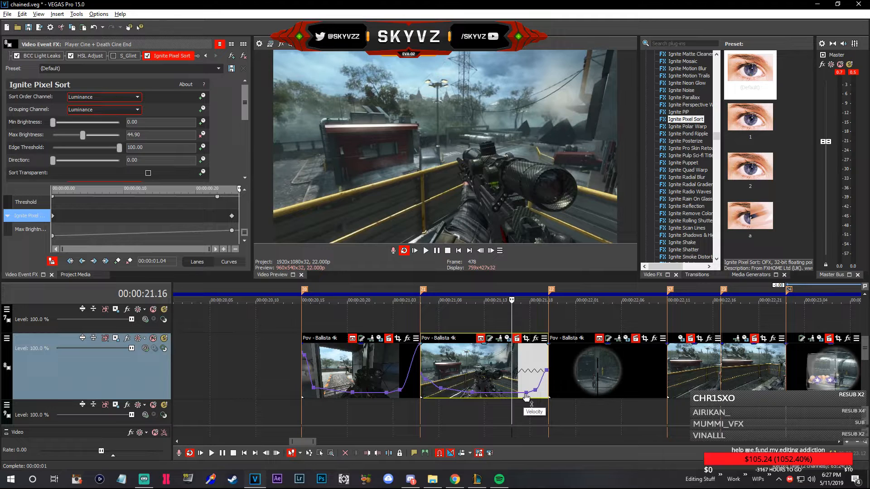
pyautogui.click(491, 363)
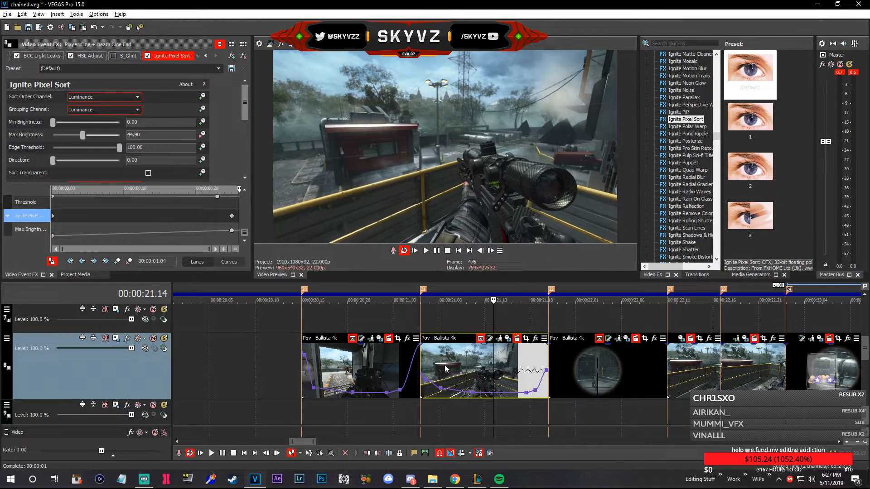
pyautogui.rightClick(446, 365)
pyautogui.click(481, 127)
# Paste the copied clip on track 7 above the first scoped clip and trim its end to match the scoped clip's end
pyautogui.click(494, 371)
pyautogui.press('Left')
pyautogui.press('Left')
pyautogui.press('Left')
pyautogui.press('Left')
pyautogui.press('space')
pyautogui.press('space')
pyautogui.press('Left')
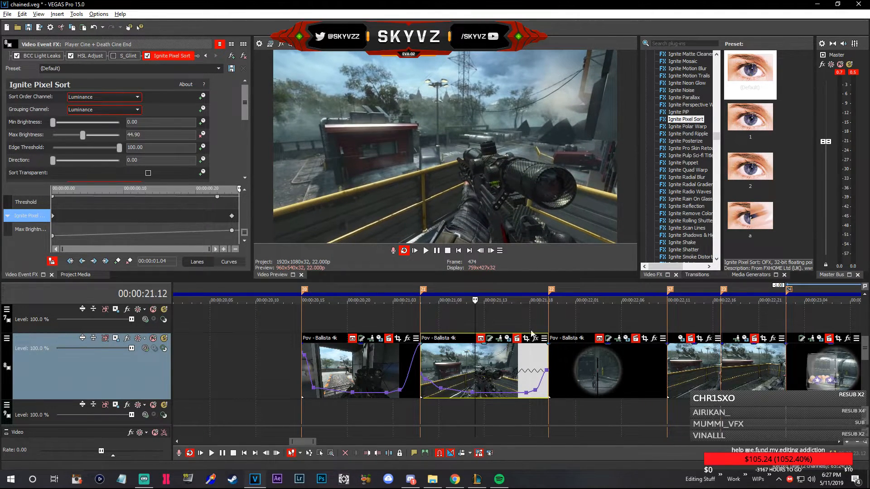
pyautogui.click(547, 315)
pyautogui.hotkey('ctrl', 'v')
pyautogui.click(612, 320)
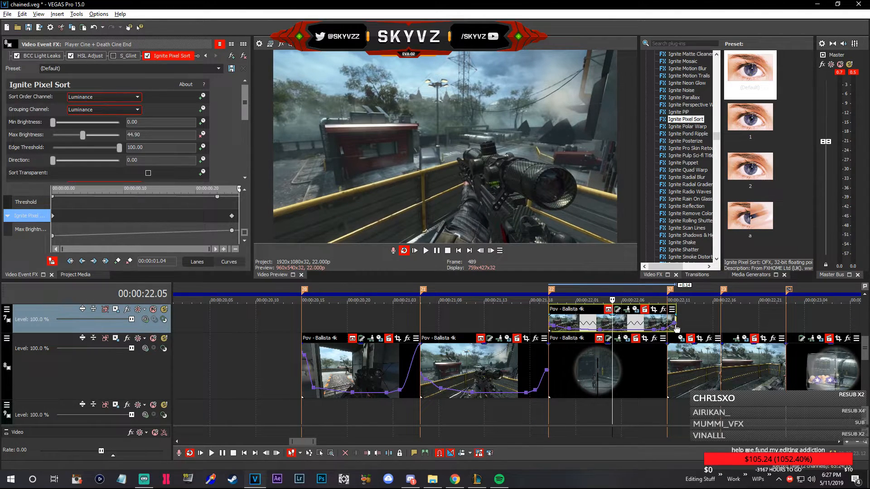
pyautogui.moveTo(675, 328); pyautogui.dragTo(667, 327)
# Try to selectively paste only the video event velocity envelopes onto the duplicate clip on track 7
pyautogui.click(590, 372)
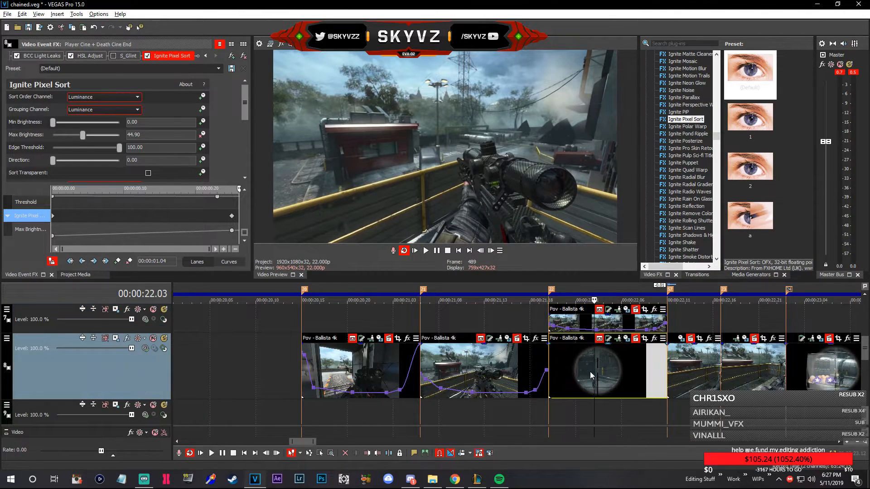
pyautogui.rightClick(587, 330)
pyautogui.click(610, 305)
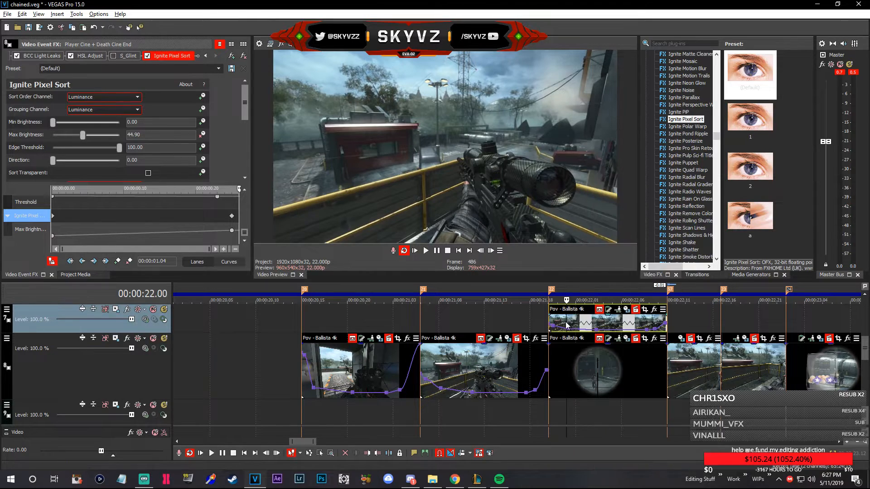
pyautogui.rightClick(593, 321)
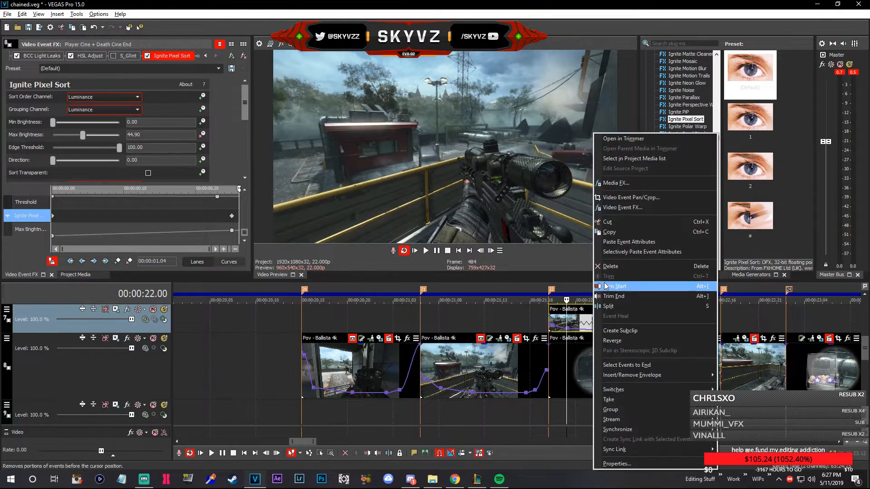
pyautogui.click(618, 253)
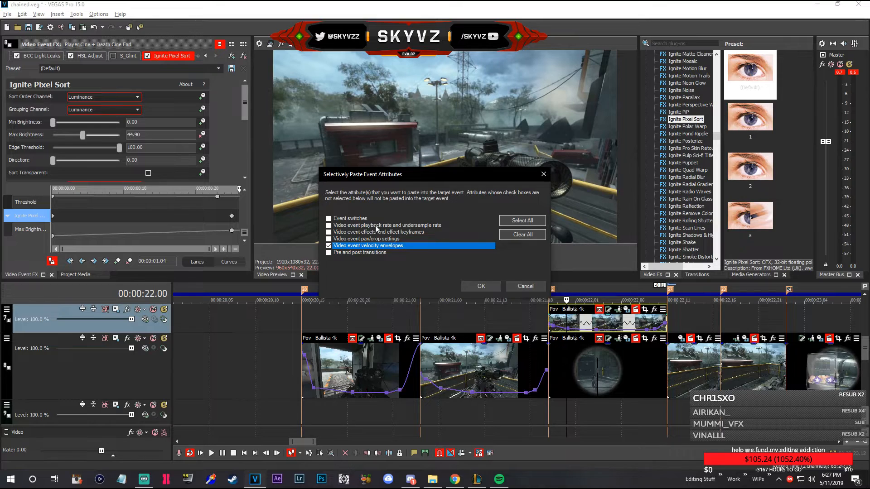
pyautogui.click(489, 286)
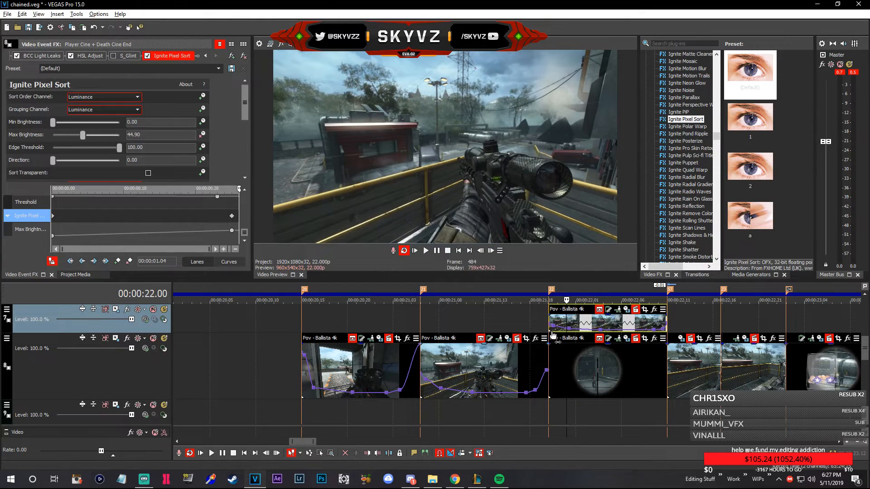
pyautogui.press('space')
pyautogui.hotkey('ctrl', 'z')
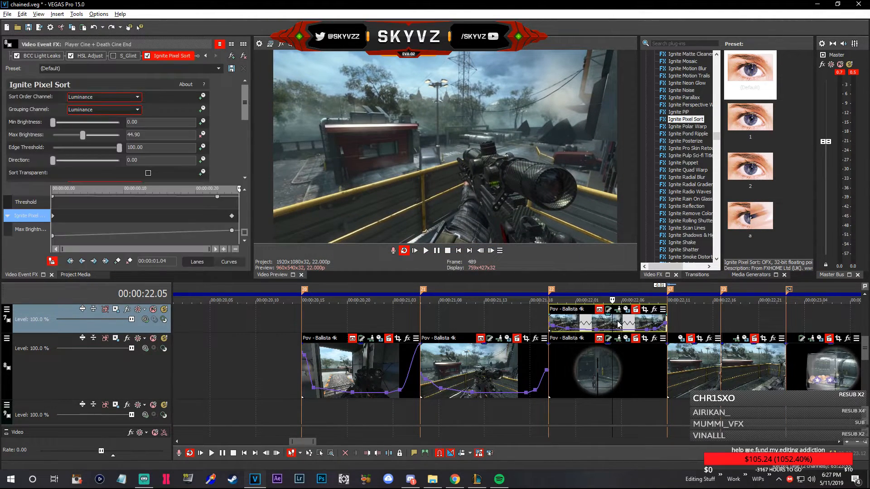
# Copy the duplicate, selectively paste only its video event velocity envelopes onto the first scoped clip, and delete the duplicate
pyautogui.rightClick(605, 325)
pyautogui.click(617, 232)
pyautogui.rightClick(589, 366)
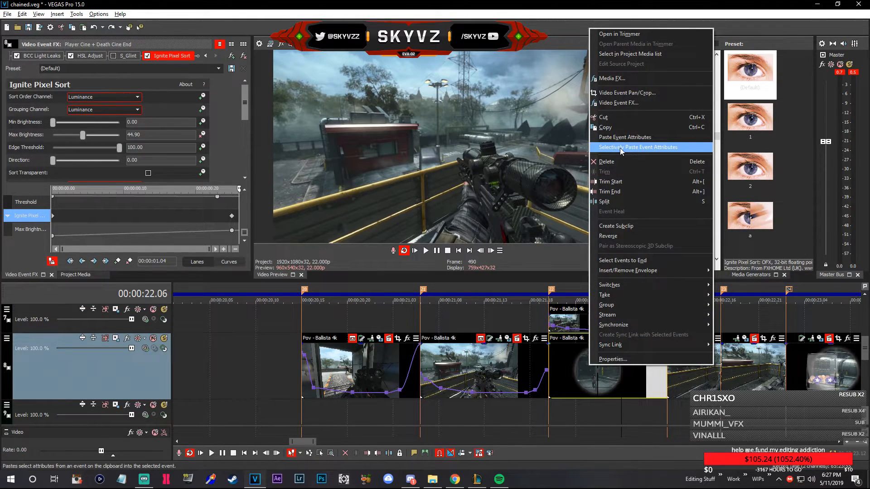
pyautogui.click(620, 147)
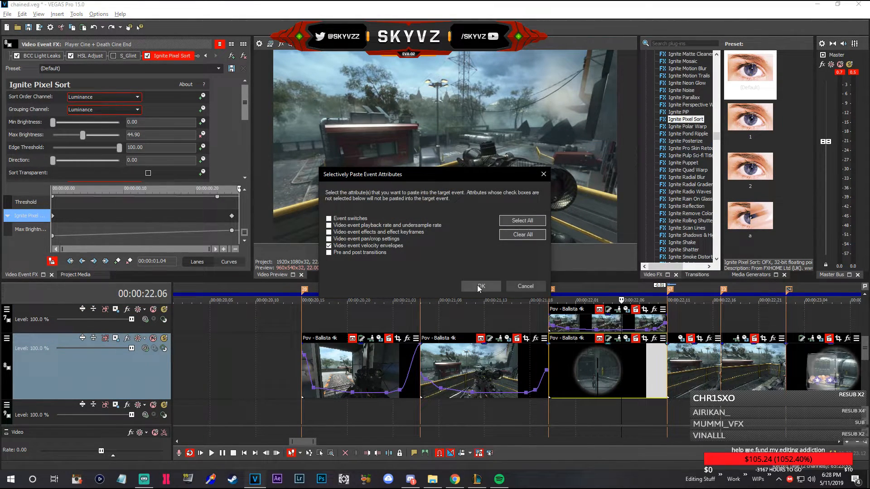
pyautogui.click(477, 284)
pyautogui.click(602, 323)
pyautogui.press('Delete')
# Play back the velocity-shaped clips and the cuts after them to examine how the speed changes fit the song
pyautogui.click(509, 319)
pyautogui.press('space')
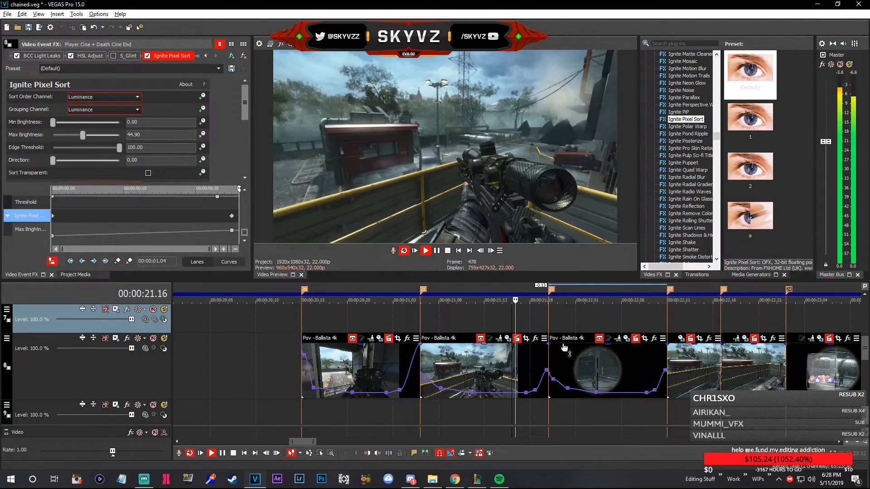
pyautogui.scroll(-5, 564, 347)
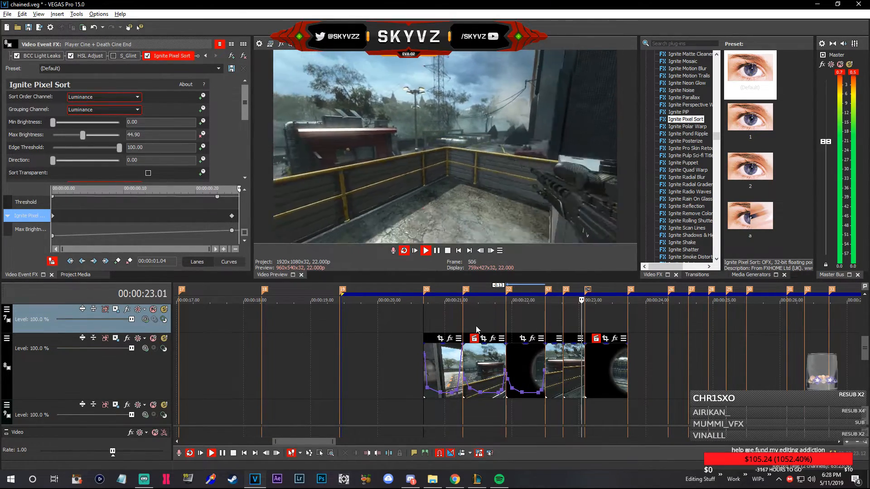
pyautogui.press('space')
pyautogui.press('space')
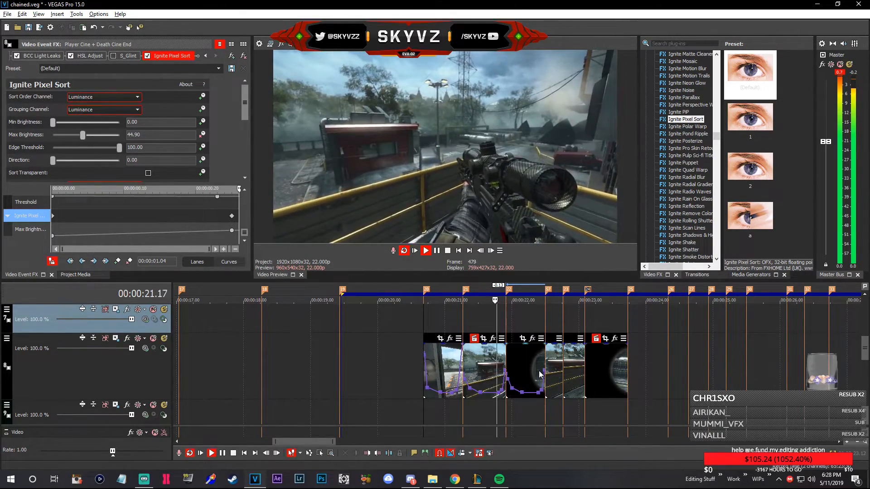
pyautogui.press('space')
pyautogui.click(445, 368)
pyautogui.press('space')
pyautogui.scroll(2, 446, 368)
pyautogui.press('space')
pyautogui.press('space')
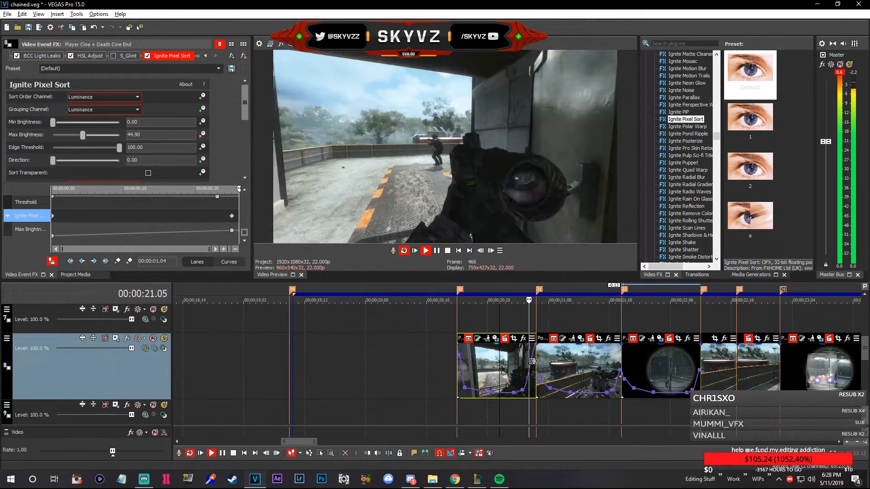
pyautogui.press('space')
pyautogui.click(524, 363)
pyautogui.press('space')
pyautogui.press('space')
pyautogui.press('space')
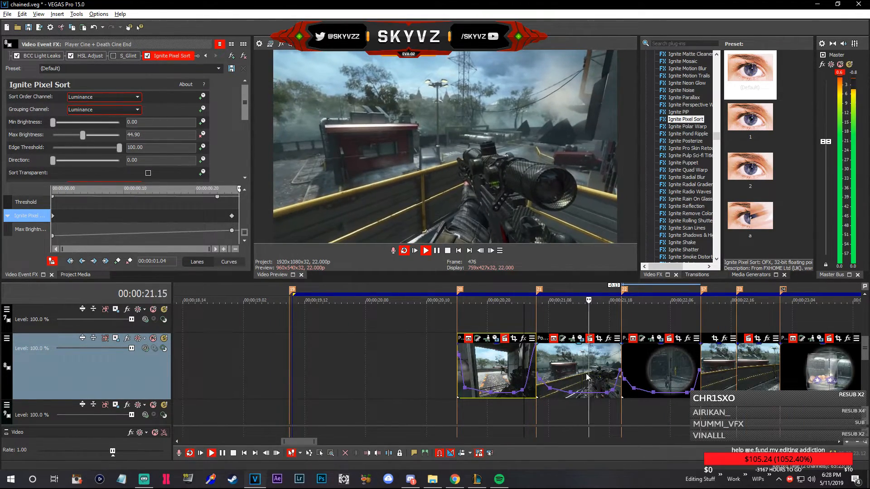
pyautogui.scroll(-2, 572, 365)
pyautogui.press('space')
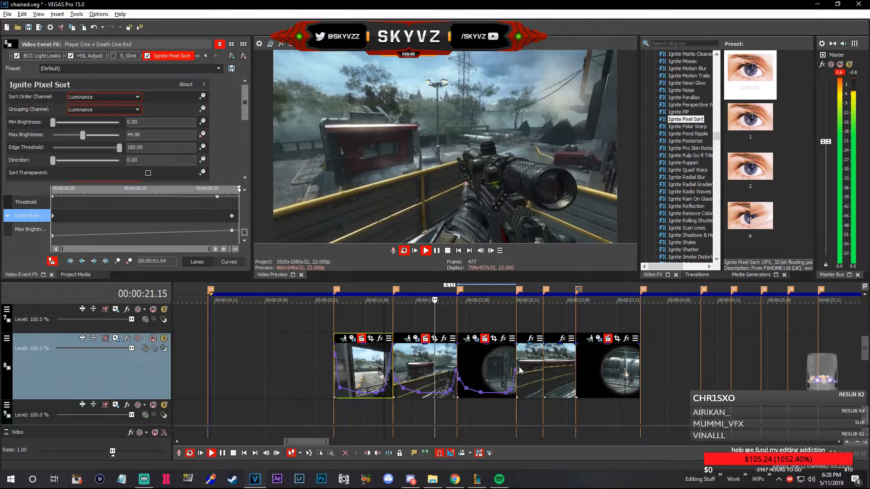
# Copy the first velocity-shaped scoped clip, paste it on track 7 above the following short clip, and trim its end to that clip's length
pyautogui.press('space')
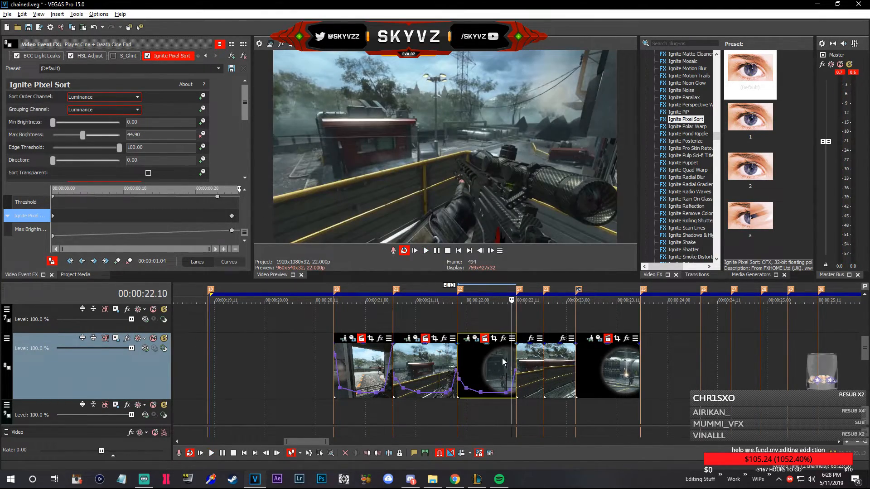
pyautogui.scroll(2, 505, 361)
pyautogui.press('space')
pyautogui.scroll(-2, 408, 385)
pyautogui.press('space')
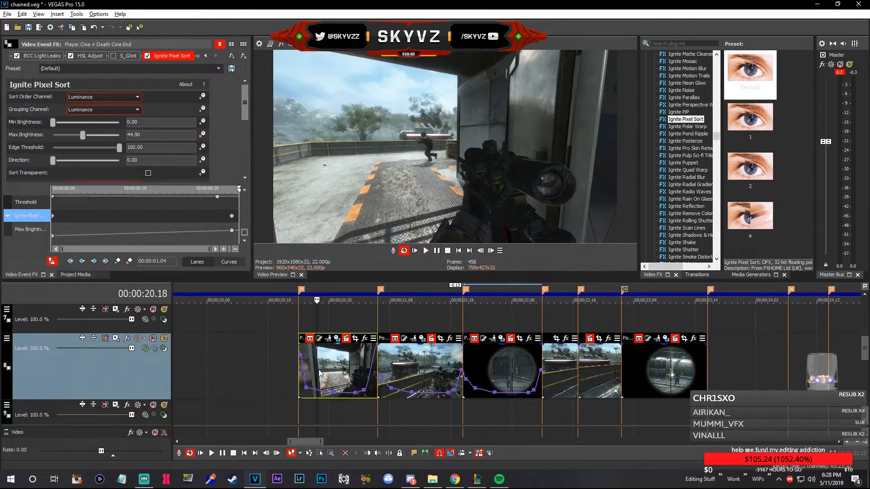
pyautogui.press('space')
pyautogui.click(513, 355)
pyautogui.hotkey('ctrl', 'c')
pyautogui.click(542, 314)
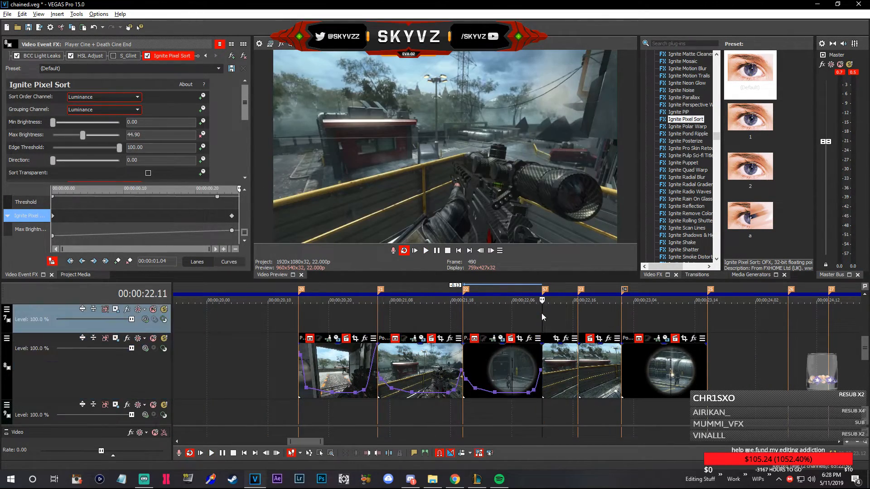
pyautogui.hotkey('ctrl', 'v')
pyautogui.moveTo(623, 316); pyautogui.dragTo(576, 327)
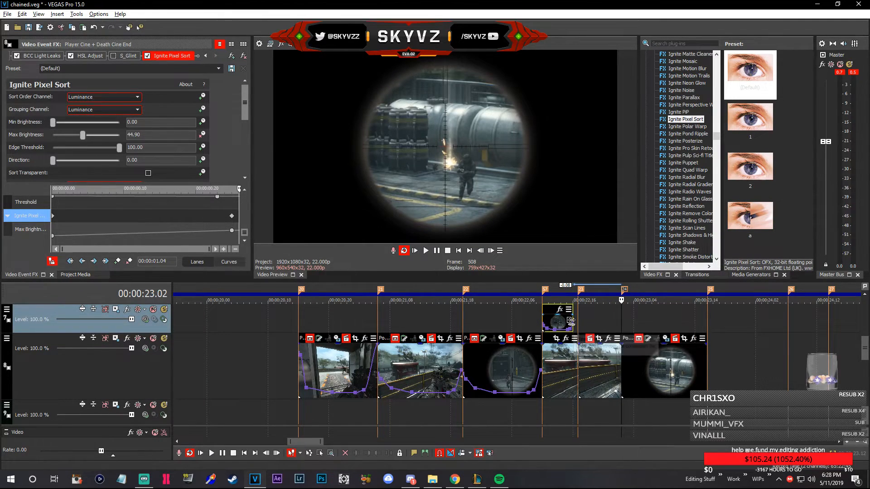
# Selectively paste only the video event velocity envelopes onto the short clip beneath the track 7 duplicate
pyautogui.rightClick(560, 358)
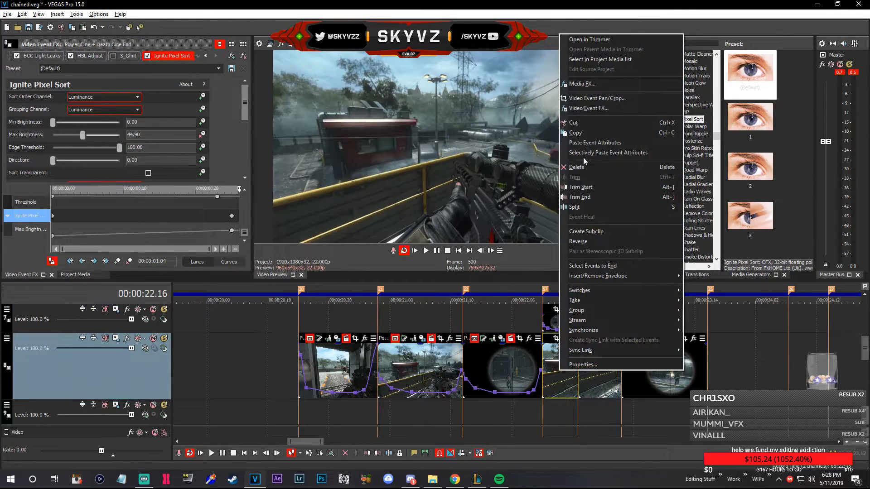
pyautogui.click(589, 155)
pyautogui.click(471, 287)
# Fit the track 7 duplicate above the second short clip and selectively paste only its video event velocity envelopes onto that clip
pyautogui.moveTo(566, 324); pyautogui.dragTo(602, 324)
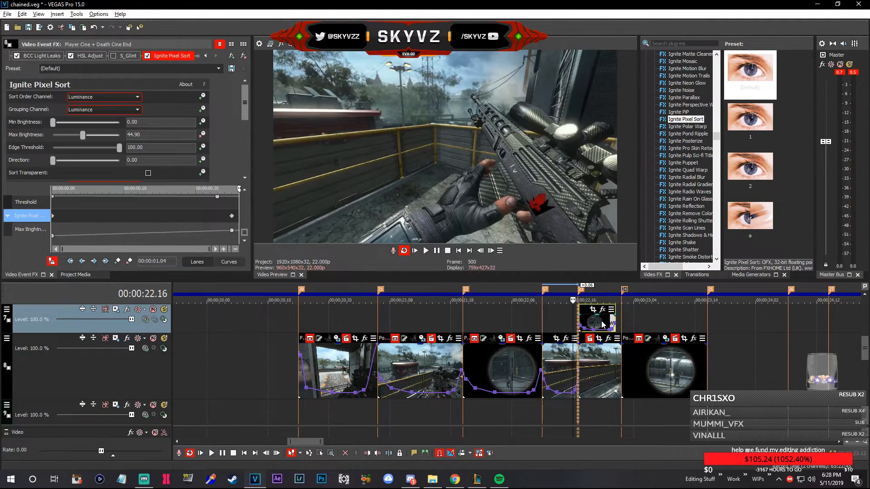
pyautogui.rightClick(597, 383)
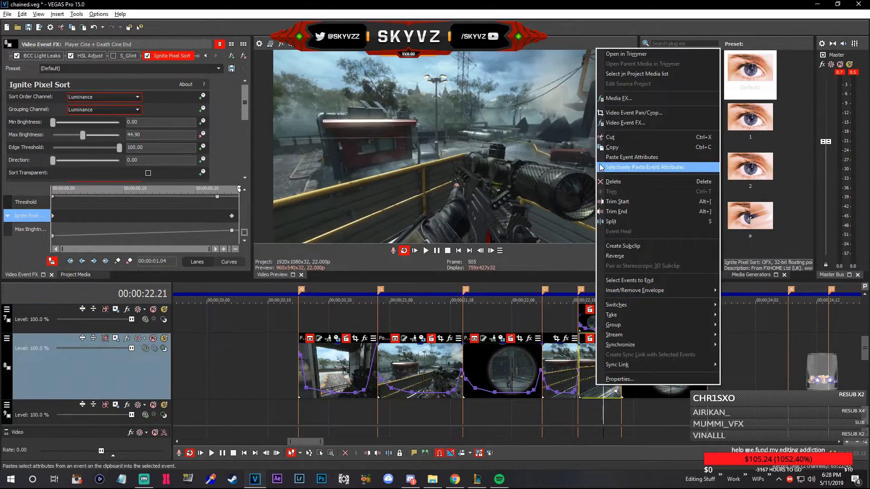
pyautogui.click(612, 167)
pyautogui.click(464, 287)
# Fit the duplicate above the last scoped clip, selectively paste only its video event velocity envelopes onto that clip, and delete the duplicate
pyautogui.moveTo(616, 322); pyautogui.dragTo(656, 321)
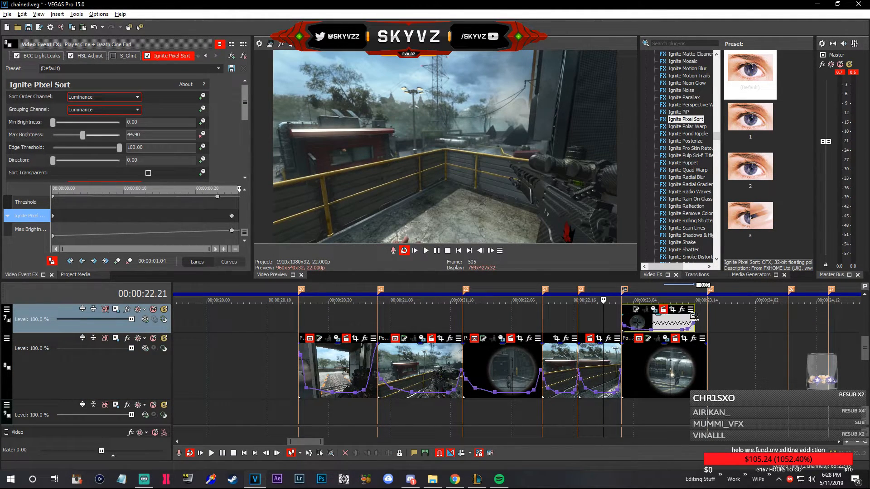
pyautogui.click(683, 325)
pyautogui.rightClick(655, 362)
pyautogui.click(672, 143)
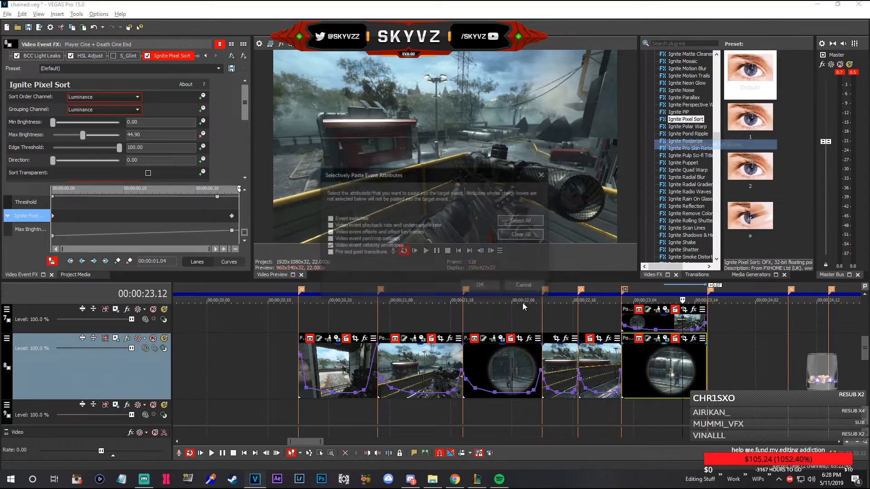
pyautogui.click(482, 286)
pyautogui.click(646, 321)
pyautogui.press('Delete')
# Loop playback over the six velocity-shaped clips to examine how their speed changes match the beat markers
pyautogui.click(455, 320)
pyautogui.press('space')
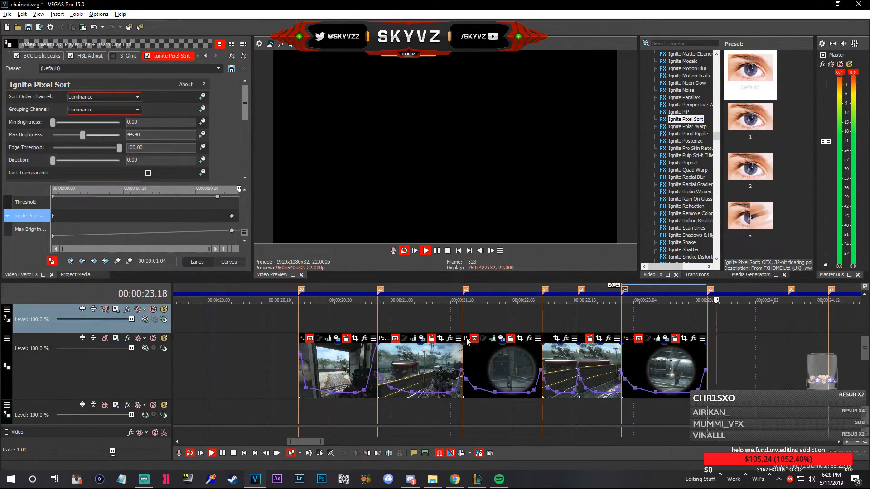
pyautogui.press('space')
pyautogui.moveTo(287, 297); pyautogui.dragTo(676, 297)
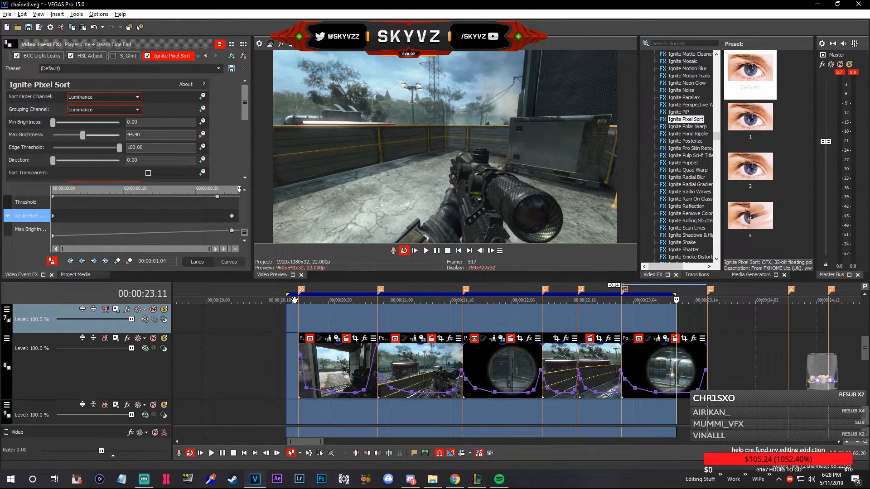
pyautogui.click(594, 313)
pyautogui.scroll(3, 609, 391)
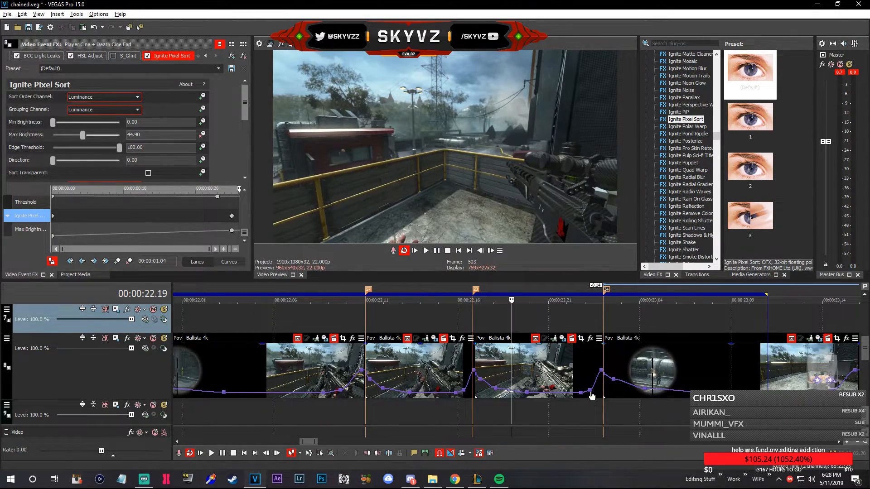
pyautogui.press('space')
pyautogui.scroll(-4, 585, 394)
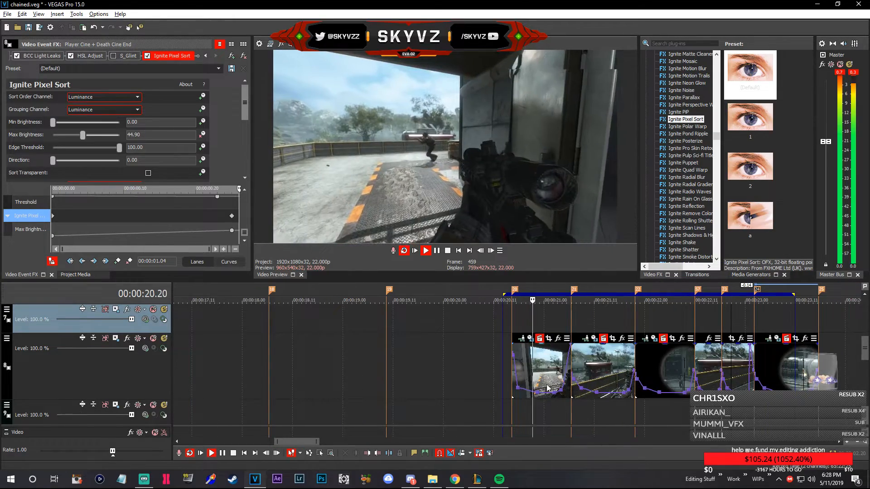
pyautogui.scroll(-2, 654, 420)
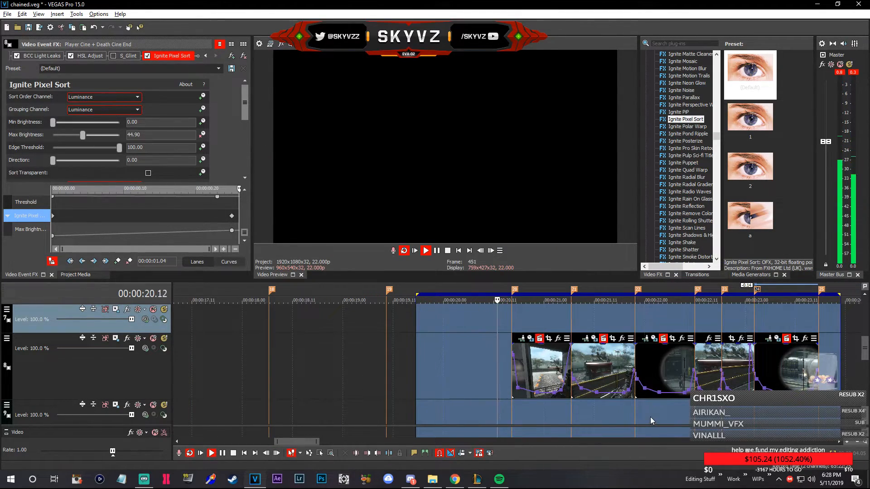
pyautogui.scroll(-3, 651, 417)
pyautogui.scroll(3, 651, 417)
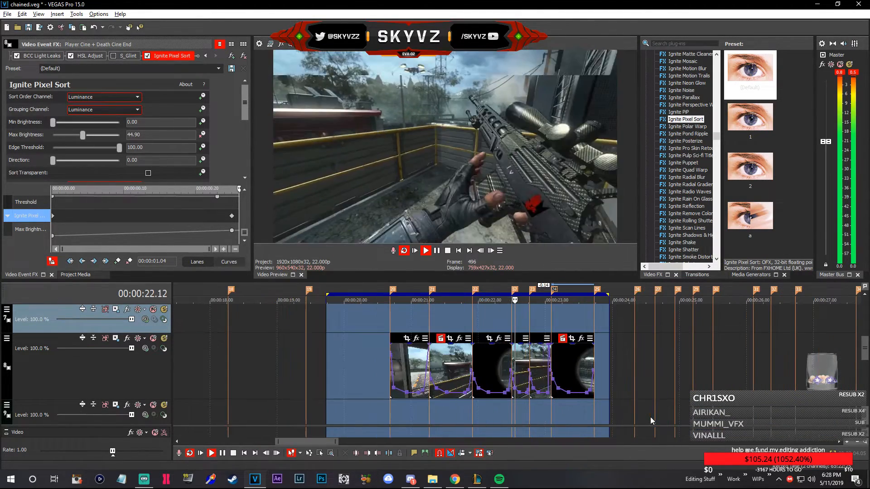
pyautogui.press('space')
# Play back the last scoped clip repeatedly and step through its final frames to check its velocity ramp
pyautogui.click(572, 367)
pyautogui.press('space')
pyautogui.scroll(3, 589, 376)
pyautogui.press('space')
pyautogui.press('space')
pyautogui.press('space')
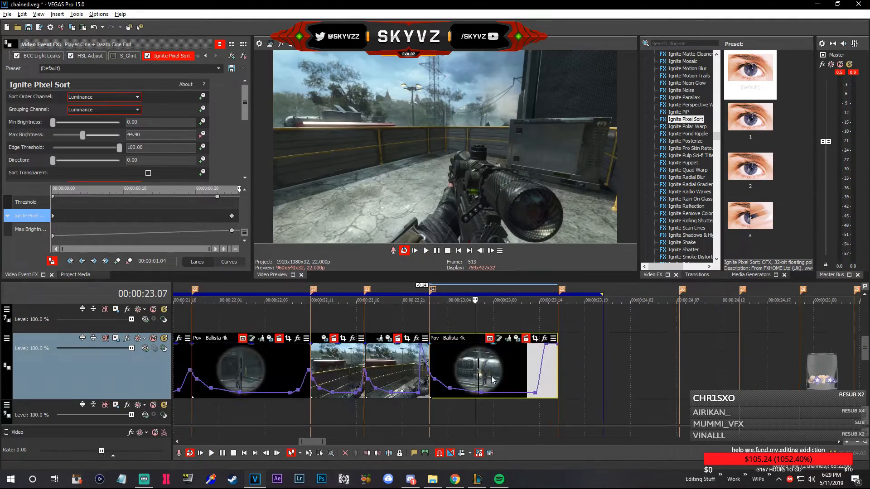
pyautogui.press('space')
pyautogui.scroll(-4, 492, 380)
pyautogui.press('space')
pyautogui.press('space')
pyautogui.scroll(4, 542, 338)
pyautogui.press('space')
pyautogui.click(567, 317)
pyautogui.press('Right')
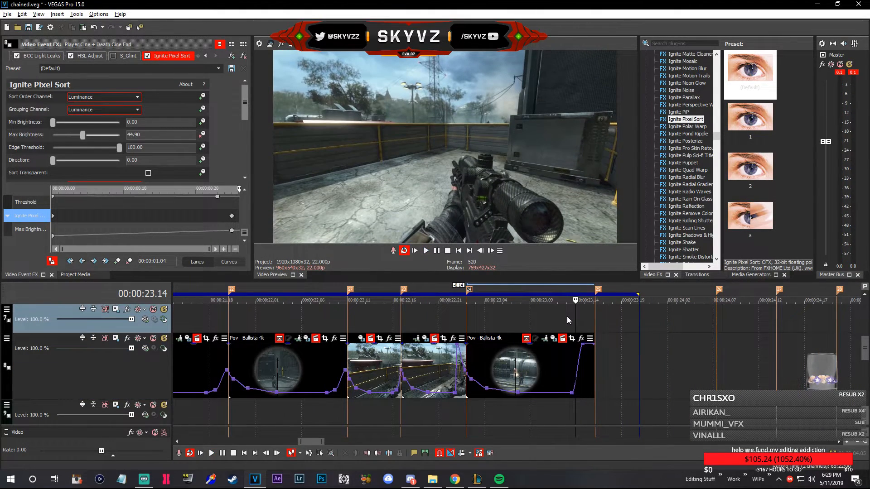
pyautogui.press('Right')
pyautogui.press('Right')
pyautogui.press('space')
pyautogui.scroll(-2, 568, 360)
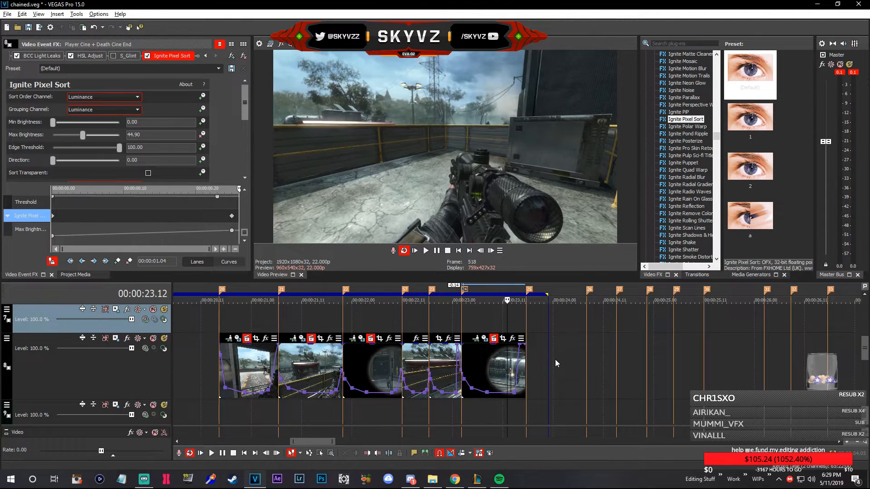
pyautogui.click(406, 317)
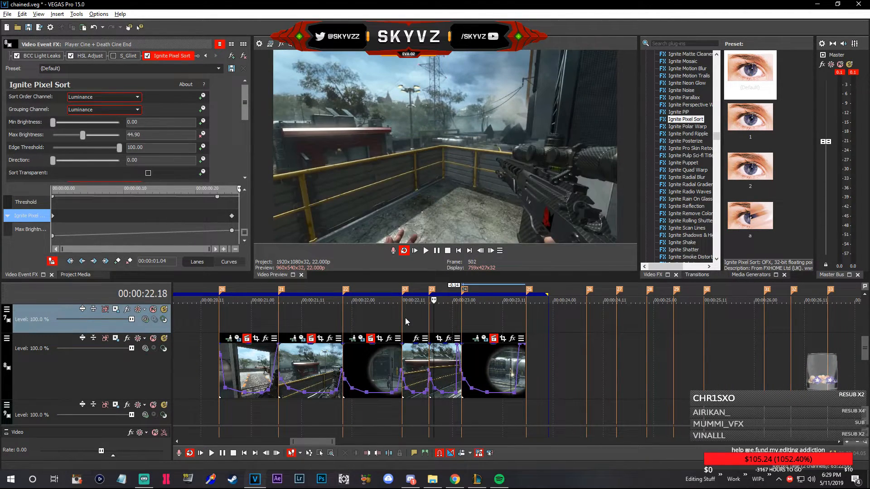
pyautogui.scroll(-2, 392, 336)
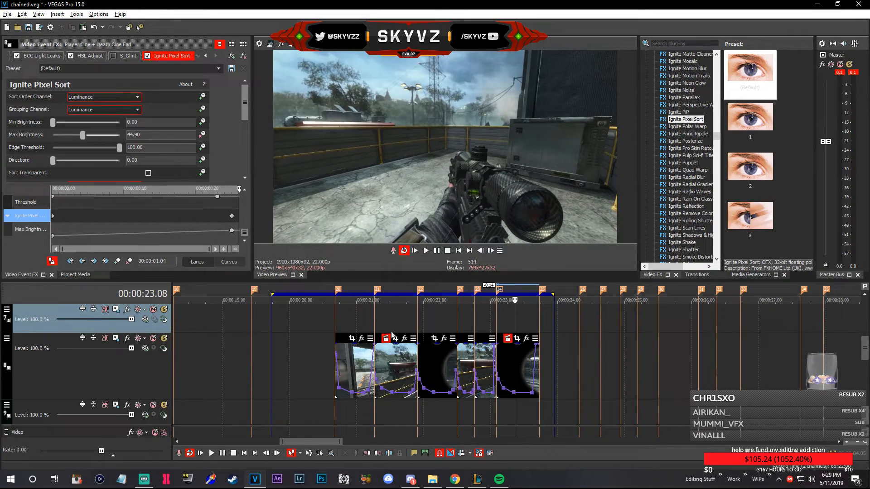
# Set a playback loop from before the six clips into the gap after them and examine the sequence against the markers
pyautogui.moveTo(324, 284); pyautogui.dragTo(571, 311)
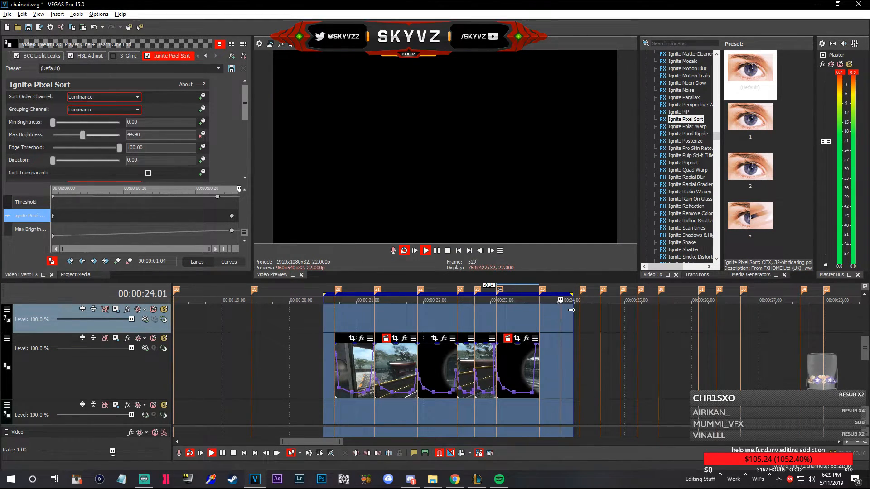
pyautogui.scroll(-5, 583, 314)
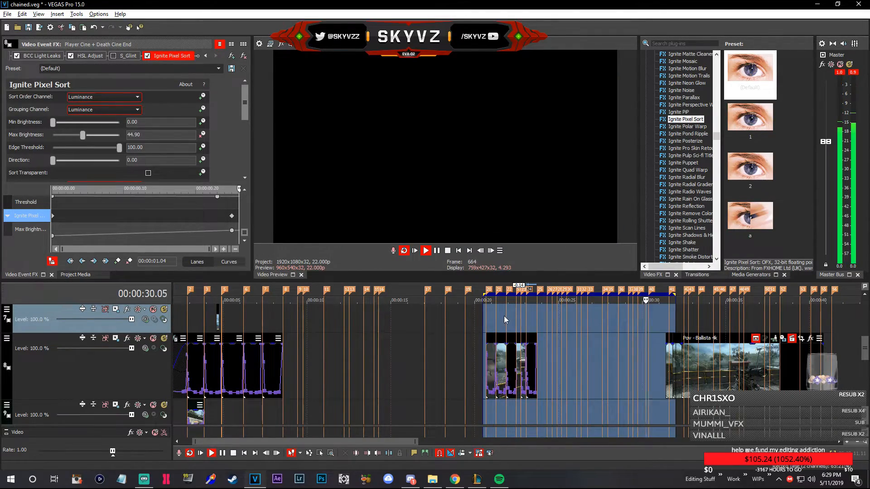
pyautogui.scroll(5, 504, 316)
pyautogui.hscroll(3, 572, 374)
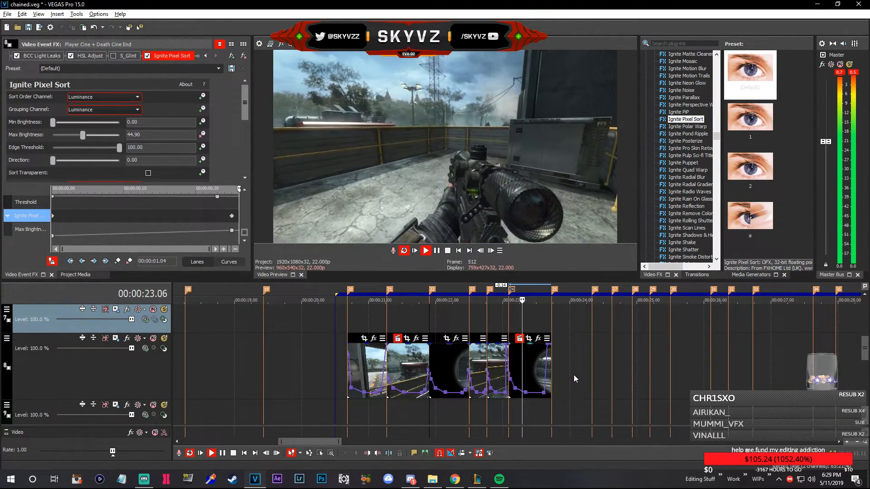
pyautogui.click(521, 357)
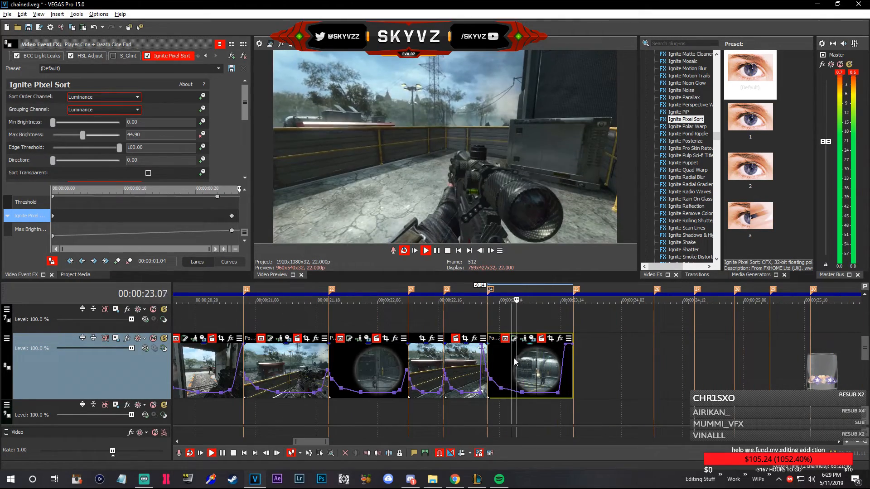
pyautogui.scroll(3, 500, 363)
pyautogui.scroll(-8, 499, 363)
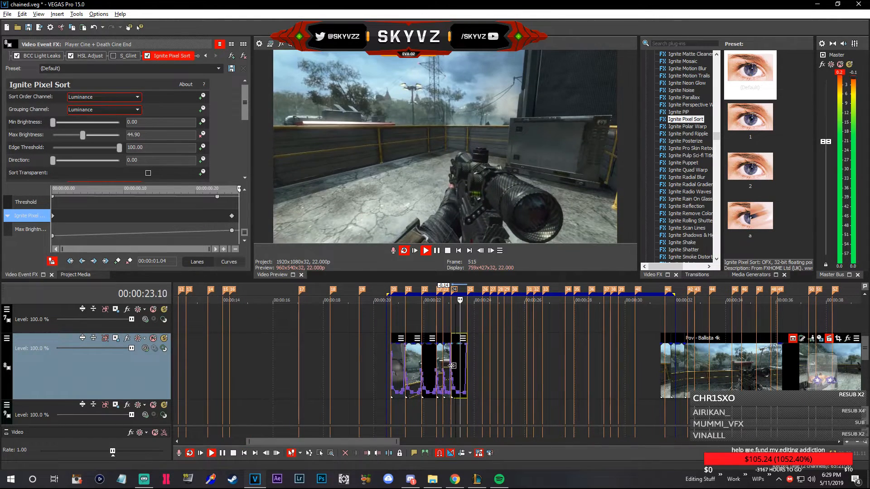
pyautogui.press('space')
pyautogui.press('space')
pyautogui.scroll(-3, 392, 355)
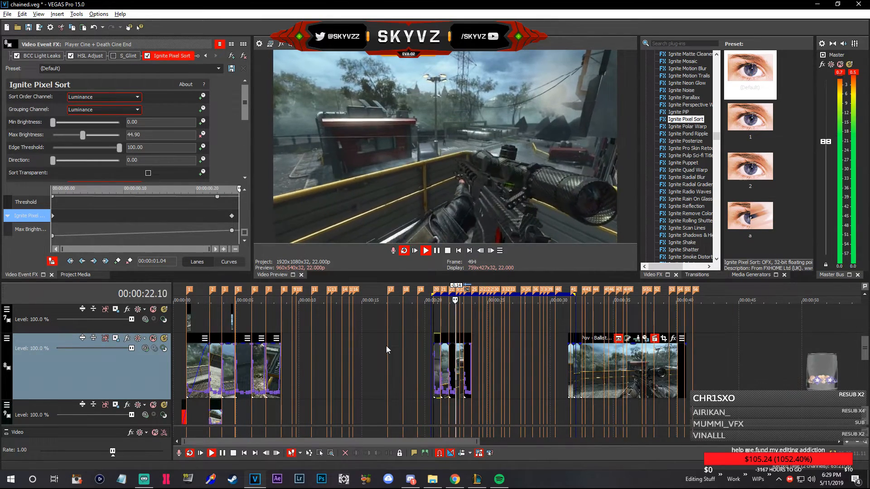
pyautogui.press('space')
pyautogui.scroll(-2, 405, 351)
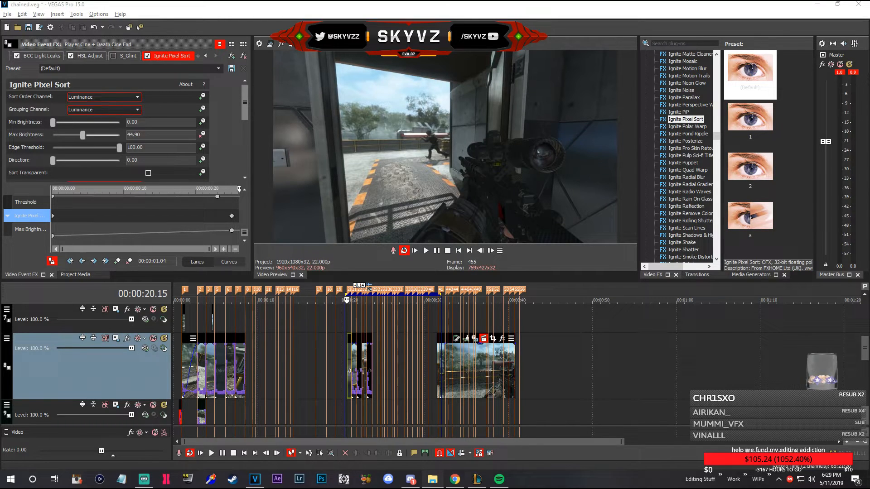
# Place the third-person running cinematic on track 8 in the gap after the six velocity-shaped clips
pyautogui.moveTo(326, 363); pyautogui.dragTo(379, 369)
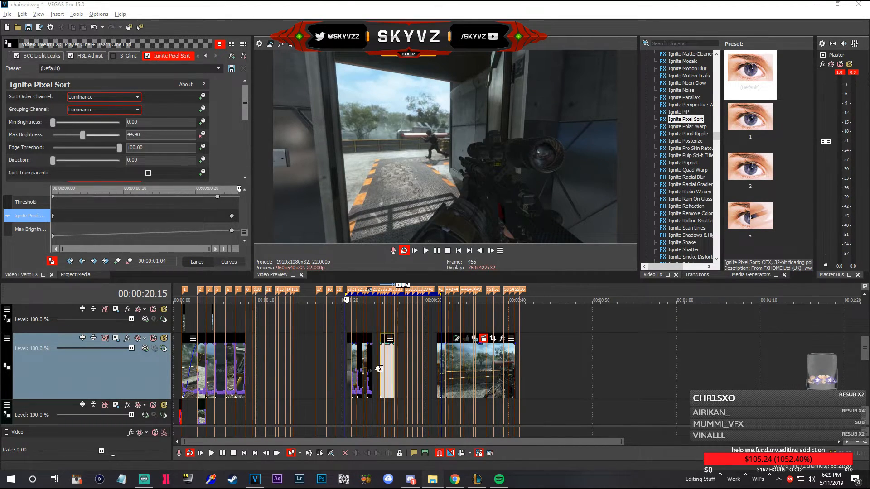
pyautogui.click(379, 368)
pyautogui.scroll(6, 484, 354)
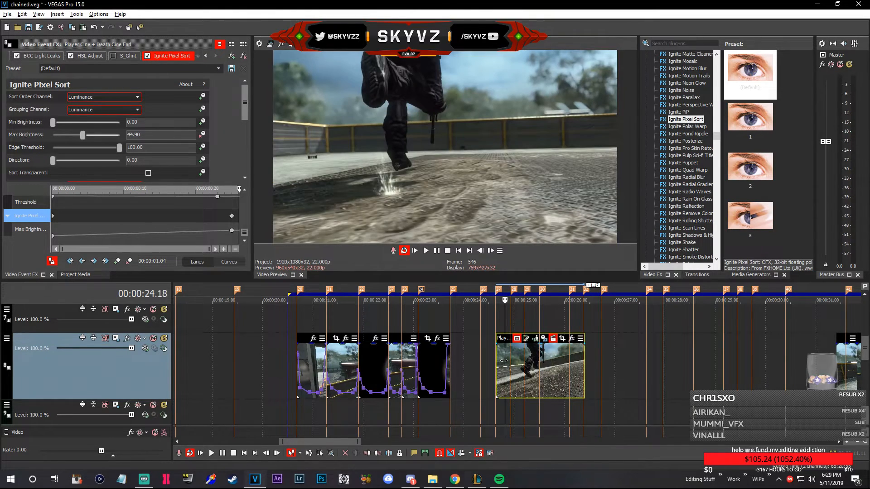
# Step and play through the running cinematic, splitting it at about 00:00:25.01 and at 00:00:25.11
pyautogui.press('Right')
pyautogui.press('Right')
pyautogui.press('Right')
pyautogui.press('Right')
pyautogui.press('Left')
pyautogui.press('Left')
pyautogui.press('Left')
pyautogui.press('Left')
pyautogui.press('Left')
pyautogui.press('Left')
pyautogui.press('Left')
pyautogui.press('Left')
pyautogui.press('Left')
pyautogui.press('Left')
pyautogui.press('Left')
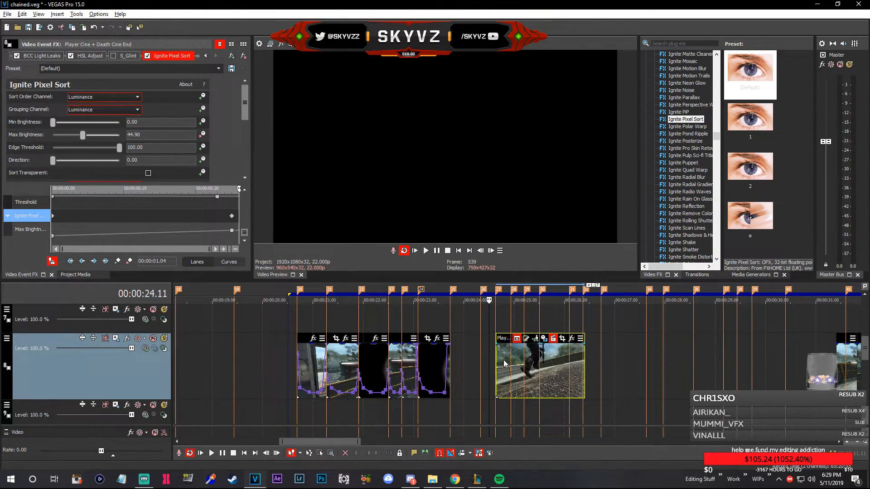
pyautogui.press('space')
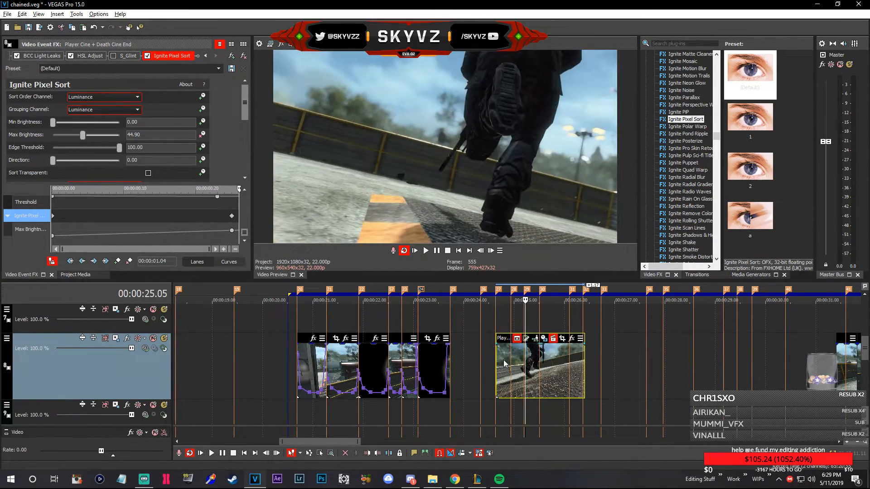
pyautogui.press('s')
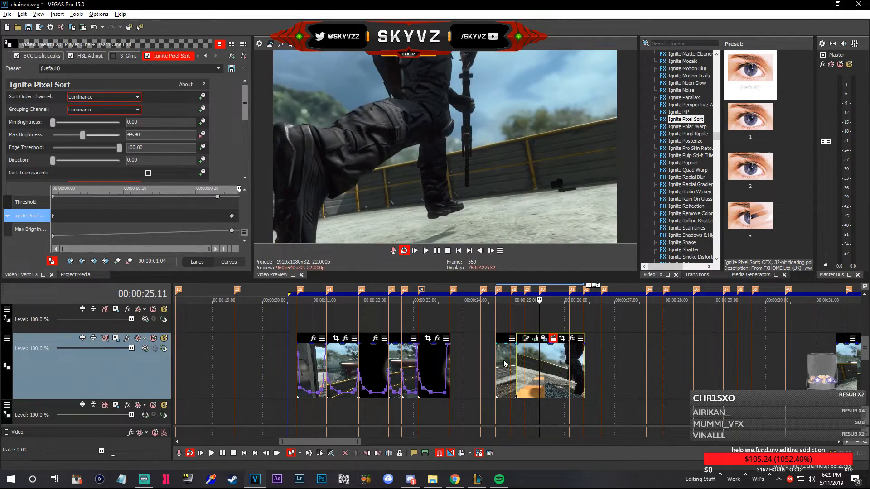
pyautogui.press('s')
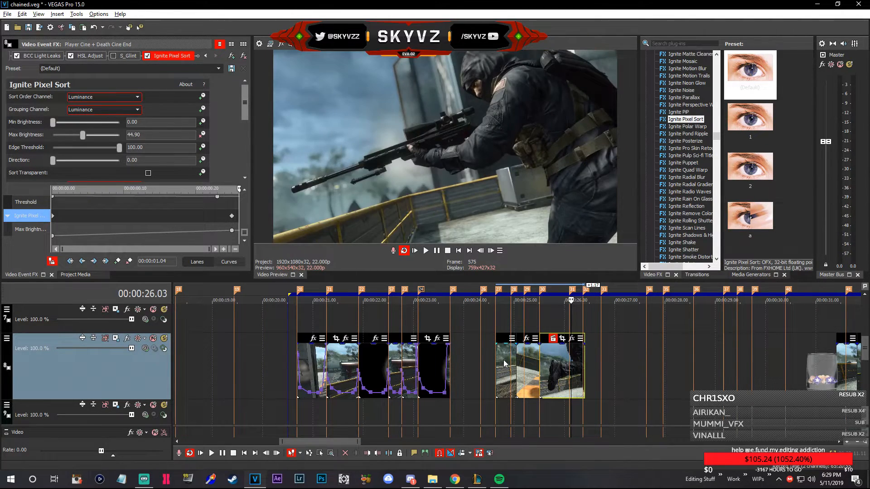
# Split the last cinematic piece one frame before 00:00:26.03 and delete the remainder
pyautogui.press('Left')
pyautogui.press('s')
pyautogui.press('Delete')
# Move the first cinematic piece 7 frames earlier onto the preceding beat marker and check its timing in playback
pyautogui.click(423, 315)
pyautogui.press('space')
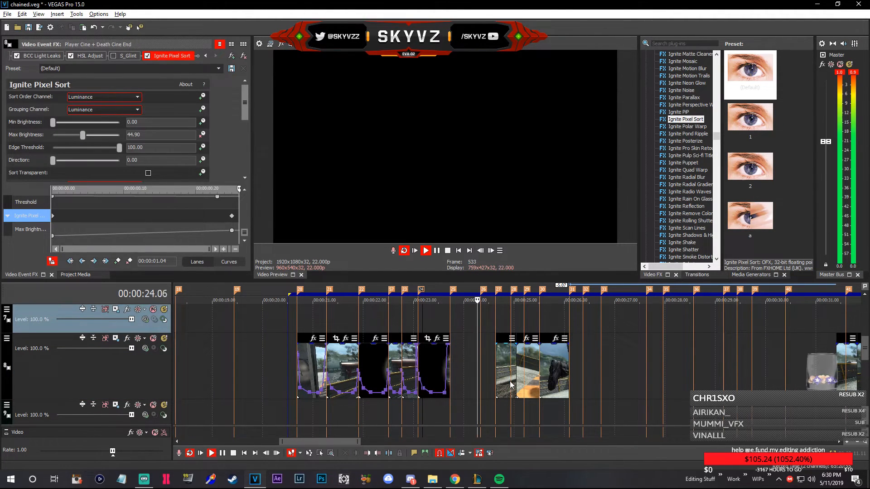
pyautogui.moveTo(510, 382)
pyautogui.mouseDown()
pyautogui.moveTo(481, 382)
pyautogui.moveTo(494, 381)
pyautogui.mouseUp()
pyautogui.press('space')
pyautogui.press('space')
pyautogui.press('space')
pyautogui.press('space')
pyautogui.press('space')
pyautogui.press('space')
pyautogui.press('space')
pyautogui.press('space')
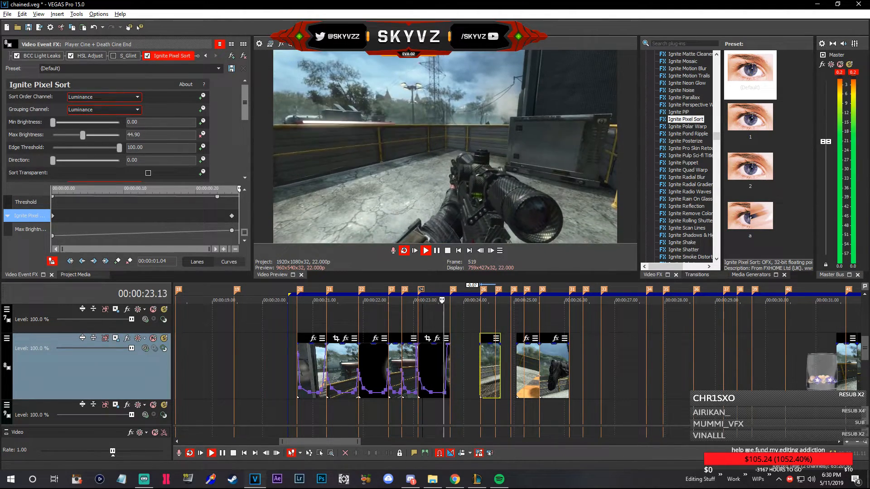
pyautogui.press('space')
pyautogui.moveTo(0, 413); pyautogui.dragTo(431, 319)
pyautogui.press('space')
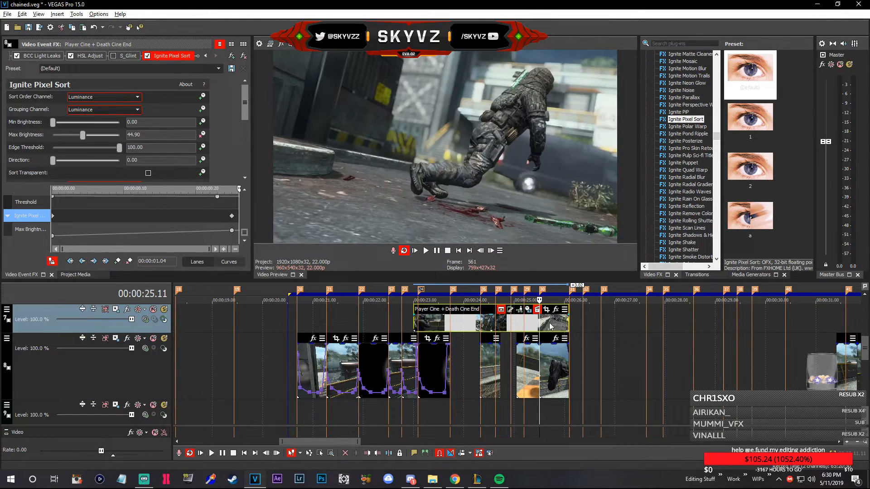
pyautogui.press('Delete')
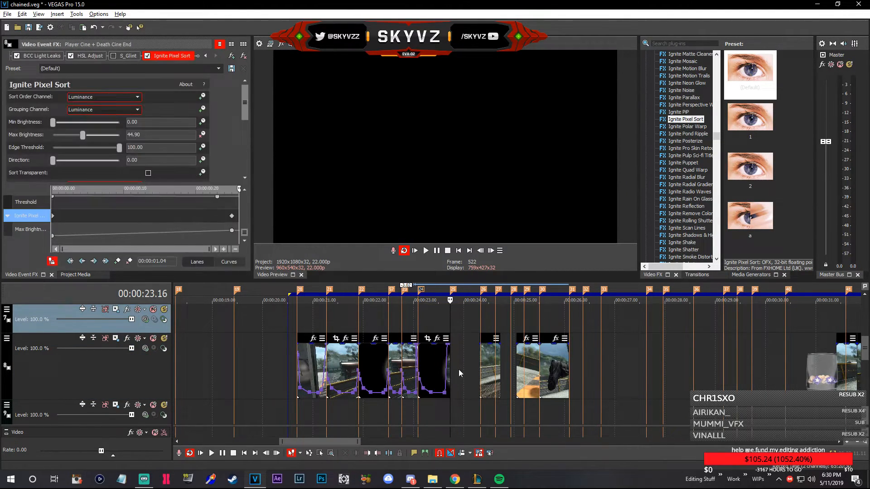
# Move the first cinematic piece on track 8 against the end of the last scoped gameplay clip at about 00:00:23.16
pyautogui.click(470, 372)
pyautogui.press('space')
pyautogui.click(434, 368)
pyautogui.scroll(1, 486, 372)
pyautogui.moveTo(572, 371)
pyautogui.mouseDown()
pyautogui.moveTo(526, 367)
pyautogui.moveTo(534, 372)
pyautogui.mouseUp()
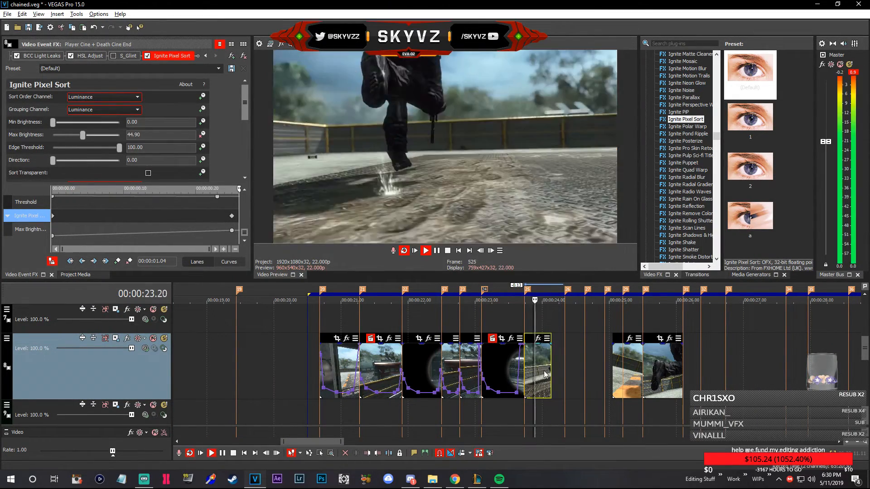
pyautogui.press('space')
# Extend the first cinematic piece to the beat marker at about 00:00:24.07 and move the second piece directly against it
pyautogui.moveTo(551, 373); pyautogui.dragTo(565, 371)
pyautogui.moveTo(623, 369); pyautogui.dragTo(573, 368)
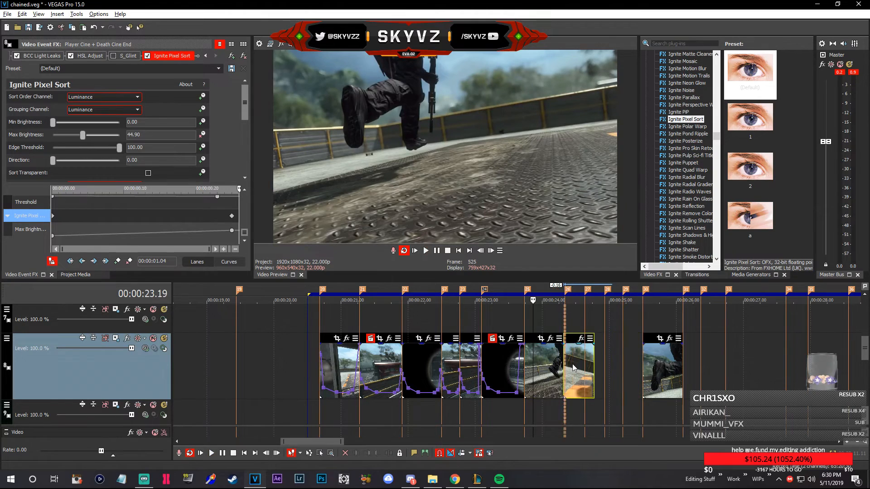
pyautogui.click(588, 365)
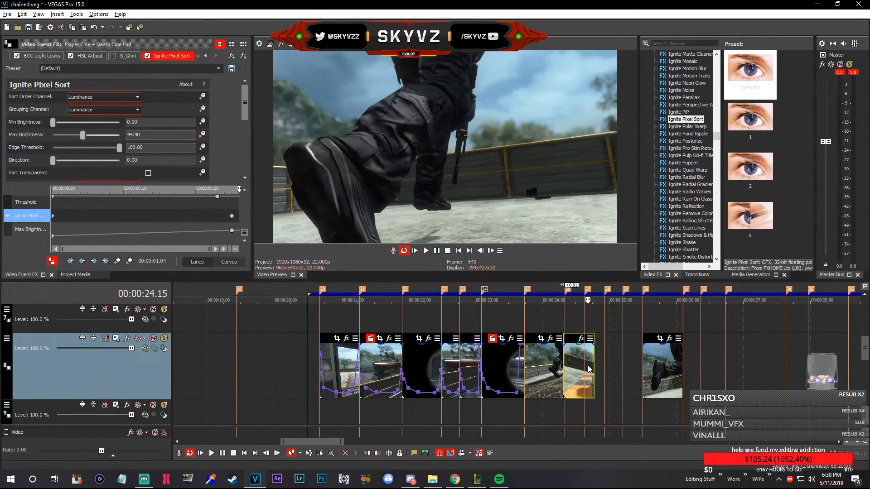
# Extend the second cinematic piece so it ends on the beat marker at 00:00:24.20
pyautogui.scroll(2, 588, 366)
pyautogui.moveTo(518, 371); pyautogui.dragTo(541, 371)
pyautogui.press('space')
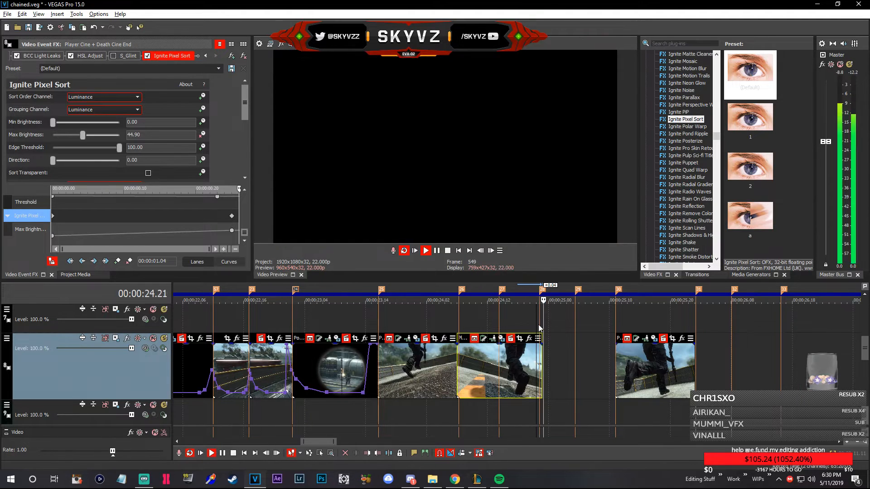
pyautogui.press('space')
pyautogui.hotkey('ctrl', 'z')
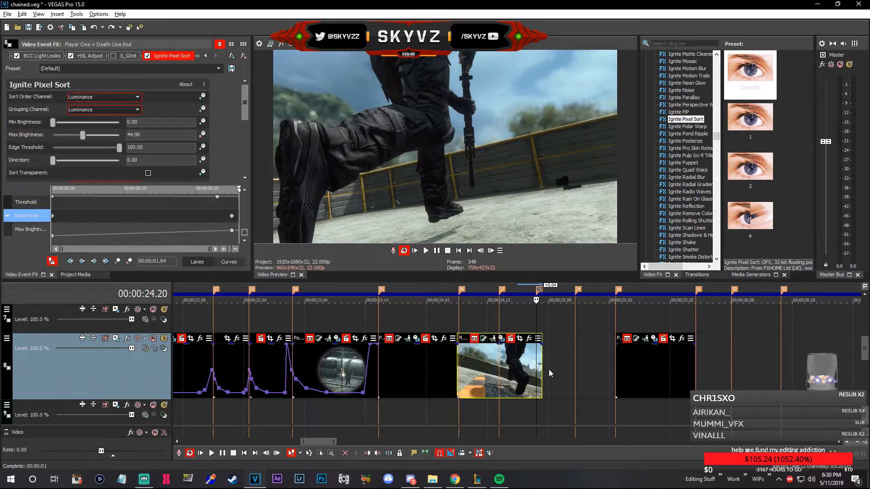
pyautogui.click(447, 382)
pyautogui.click(462, 380)
pyautogui.click(487, 379)
pyautogui.click(499, 377)
# Step frame by frame through the third cinematic piece to examine how its running motion continues from the preceding pieces
pyautogui.click(387, 372)
pyautogui.click(432, 370)
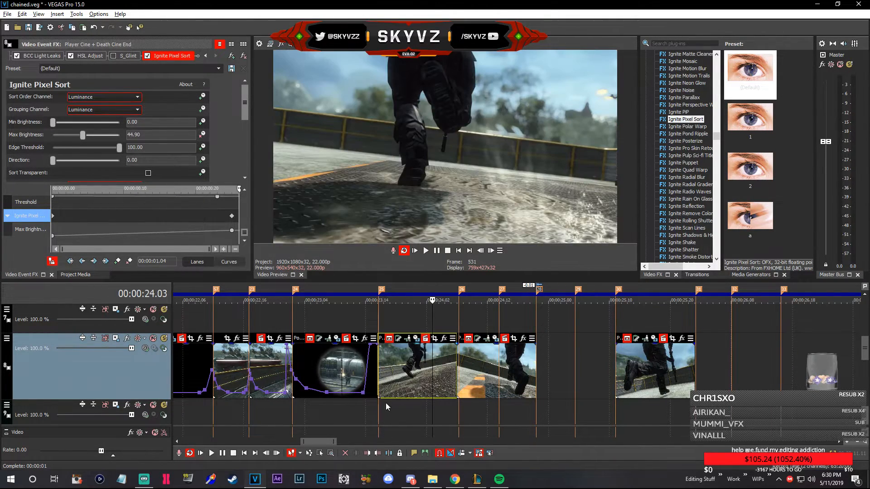
pyautogui.click(617, 357)
pyautogui.press('Right')
pyautogui.press('Right')
pyautogui.press('Right')
pyautogui.press('Right')
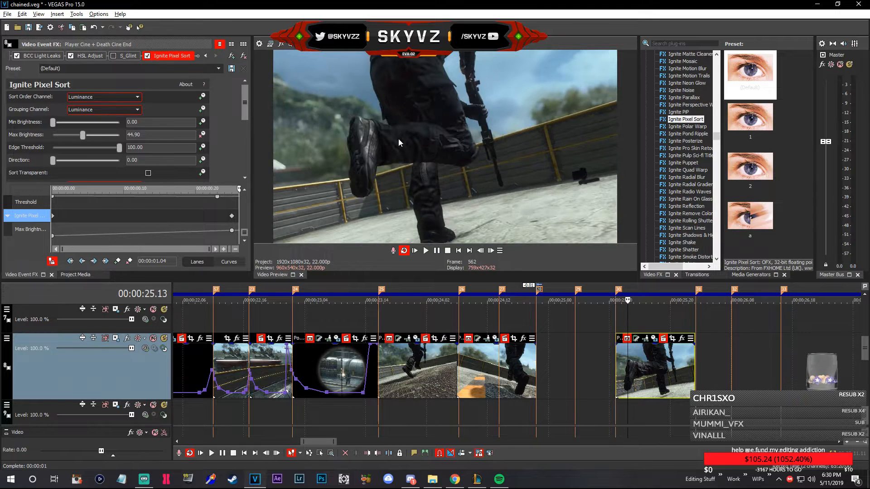
pyautogui.press('Right')
pyautogui.press('Right')
pyautogui.press('Right')
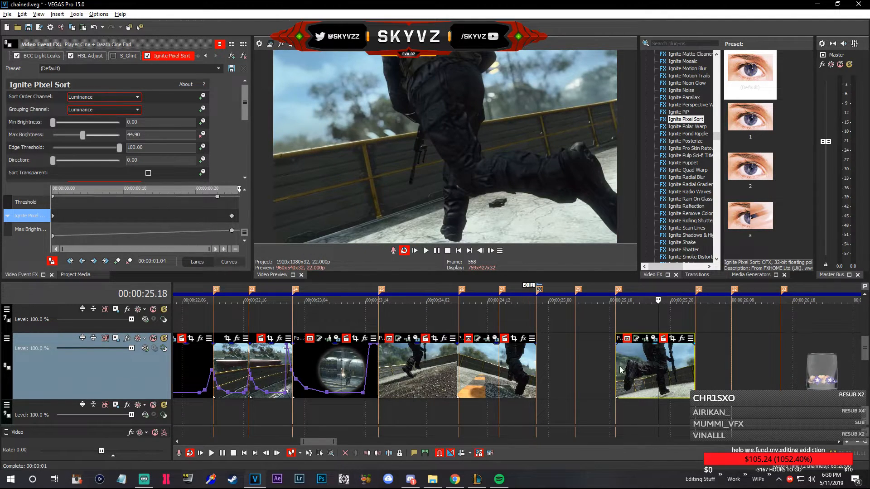
pyautogui.click(620, 370)
pyautogui.press('Right')
pyautogui.press('Right')
pyautogui.press('Right')
pyautogui.press('Right')
pyautogui.press('Right')
pyautogui.press('Right')
pyautogui.press('Right')
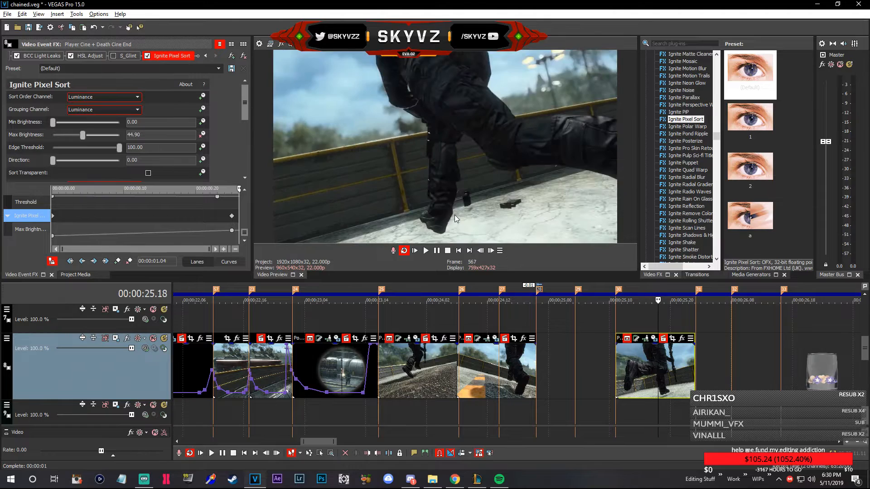
pyautogui.press('Right')
pyautogui.press('Right')
pyautogui.press('Right')
pyautogui.press('Right')
pyautogui.press('Right')
pyautogui.press('Right')
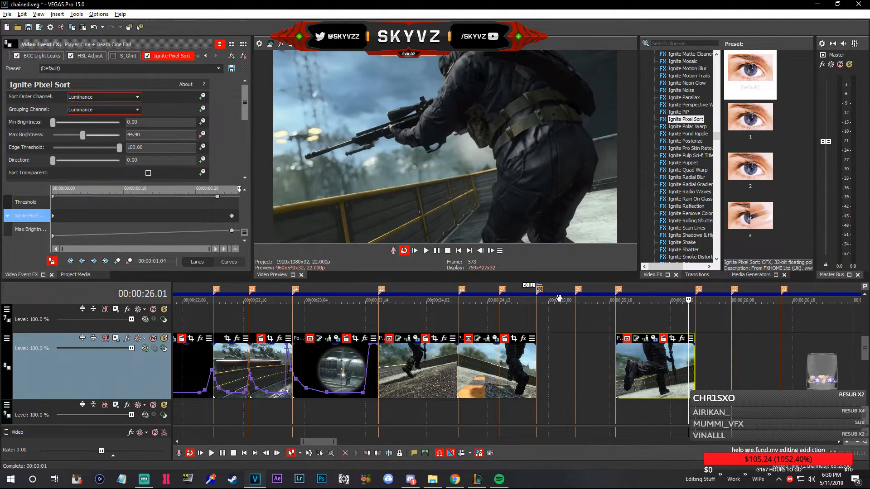
pyautogui.press('Left')
pyautogui.press('Left')
pyautogui.press('Left')
pyautogui.press('Left')
pyautogui.press('Left')
pyautogui.press('Left')
pyautogui.press('Left')
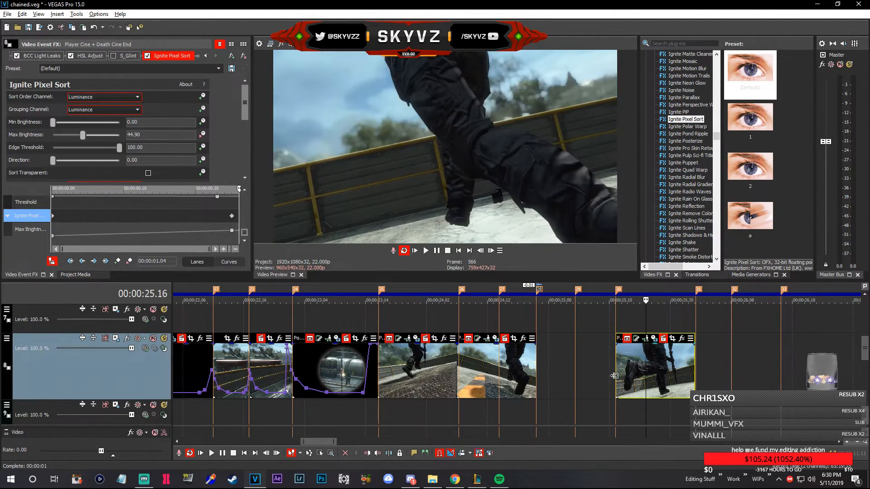
# Scrub and play the third cinematic piece from its start to its end and compare it with the other two
pyautogui.click(616, 374)
pyautogui.click(692, 368)
pyautogui.click(623, 376)
pyautogui.click(639, 376)
pyautogui.moveTo(670, 376)
pyautogui.mouseDown()
pyautogui.moveTo(698, 365)
pyautogui.moveTo(663, 370)
pyautogui.moveTo(675, 365)
pyautogui.mouseUp()
pyautogui.click(634, 376)
pyautogui.press('space')
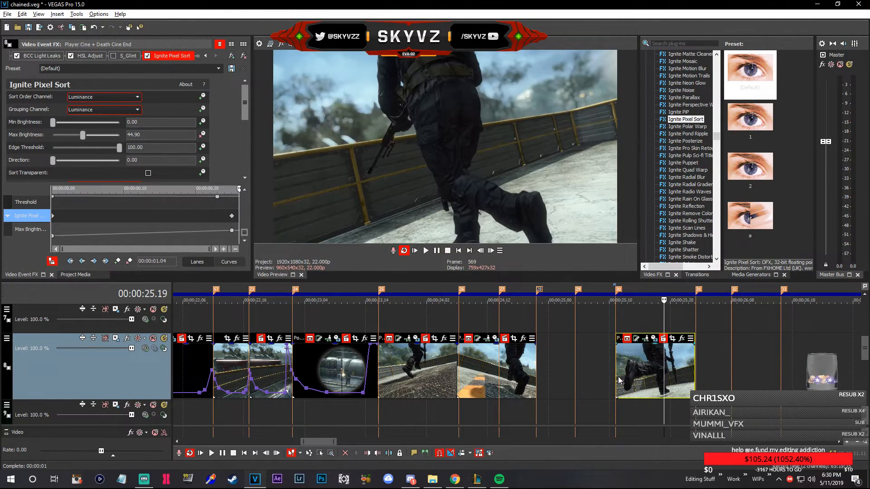
pyautogui.moveTo(618, 380)
pyautogui.mouseDown()
pyautogui.moveTo(651, 375)
pyautogui.moveTo(616, 375)
pyautogui.mouseUp()
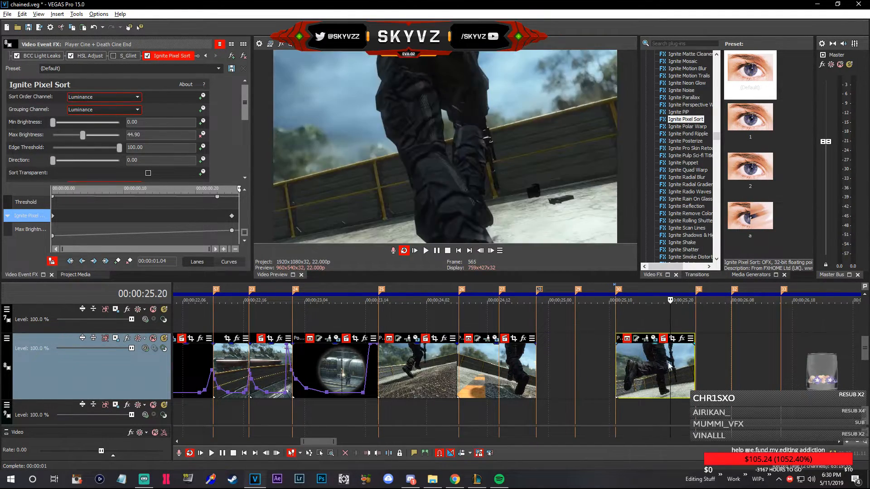
pyautogui.click(408, 369)
pyautogui.click(495, 369)
pyautogui.scroll(-3, 282, 385)
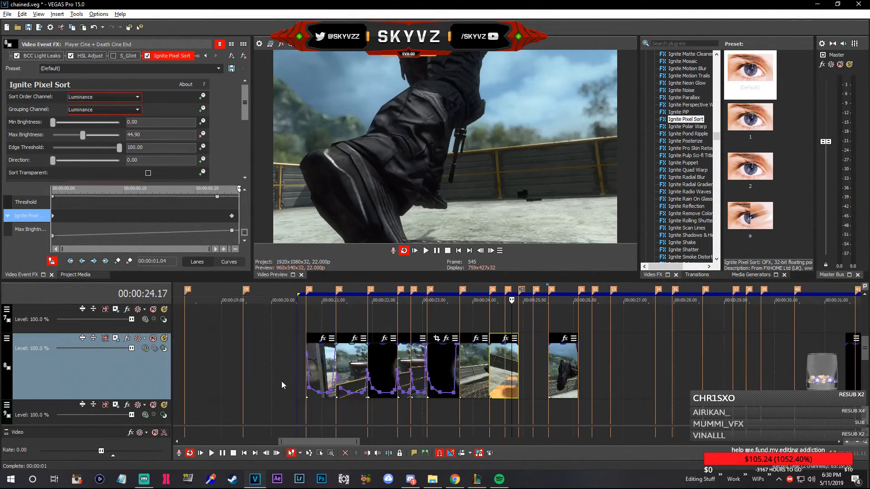
# Move the third cinematic piece 13 frames earlier on track 8 so it starts where the second one ends
pyautogui.click(480, 365)
pyautogui.scroll(3, 480, 365)
pyautogui.moveTo(733, 379); pyautogui.dragTo(669, 376)
pyautogui.click(481, 369)
pyautogui.click(403, 371)
pyautogui.scroll(-1, 403, 372)
pyautogui.scroll(1, 403, 371)
pyautogui.click(591, 380)
pyautogui.press('space')
# Copy the velocity-shaped scoped clip near 00:00:22.07 and paste three consecutive copies on track 7 above the cinematic pieces
pyautogui.click(371, 357)
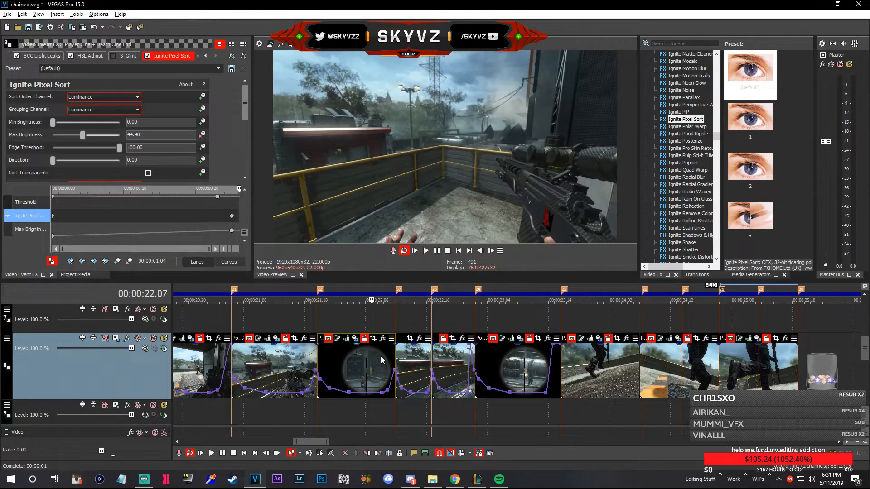
pyautogui.click(564, 328)
pyautogui.hotkey('ctrl', 'v')
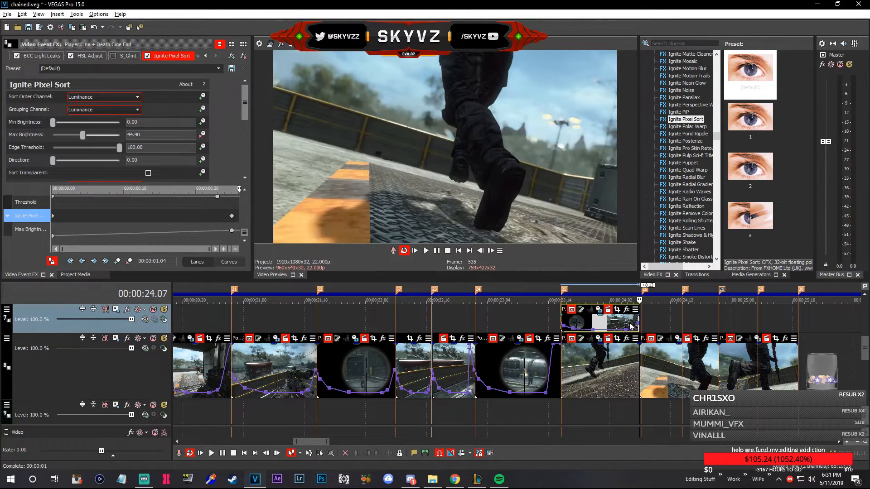
pyautogui.click(630, 325)
pyautogui.hotkey('ctrl', 'v')
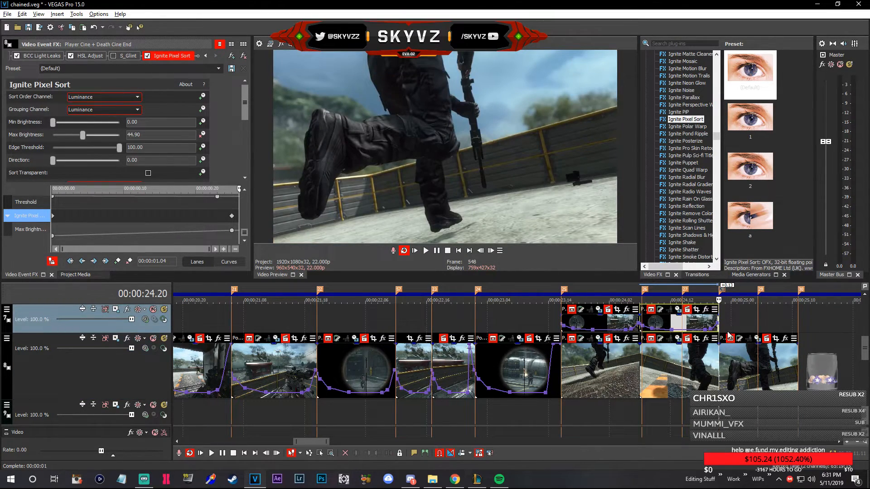
pyautogui.hotkey('ctrl', 'v')
# Selectively paste only the video event velocity envelope onto each of the three cinematic pieces
pyautogui.click(608, 369)
pyautogui.rightClick(608, 369)
pyautogui.click(635, 149)
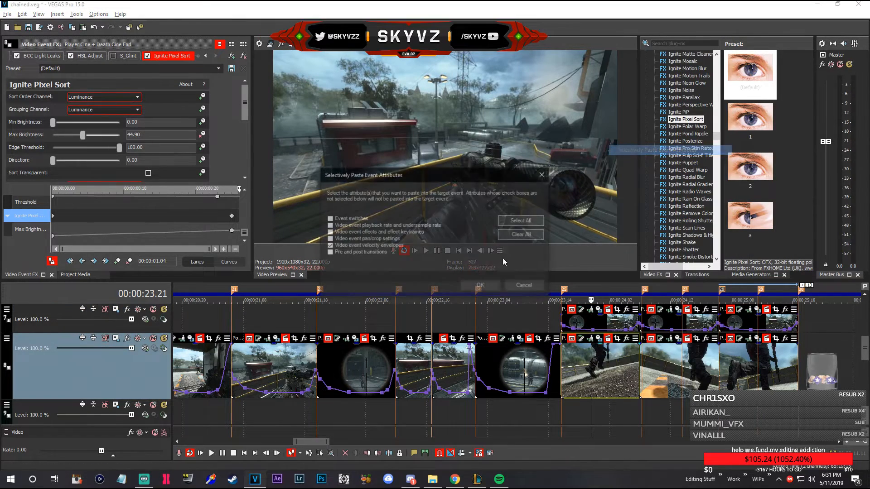
pyautogui.click(480, 285)
pyautogui.click(683, 325)
pyautogui.rightClick(671, 364)
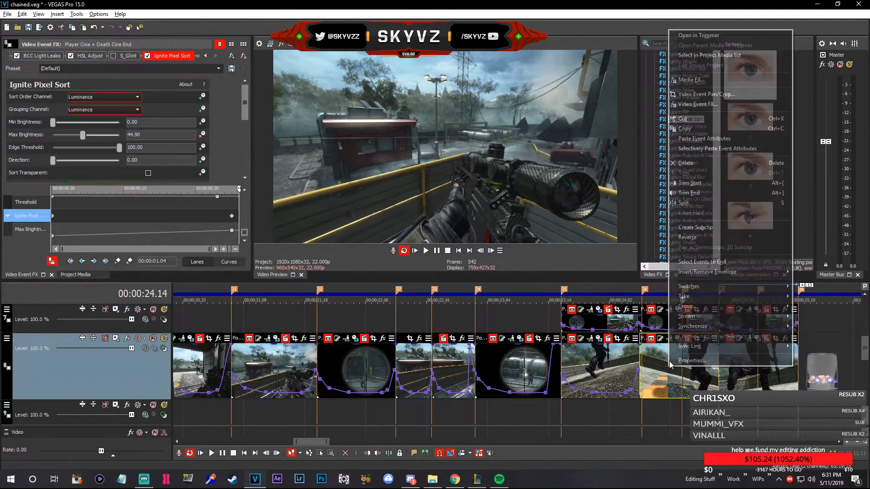
pyautogui.click(695, 148)
pyautogui.click(482, 285)
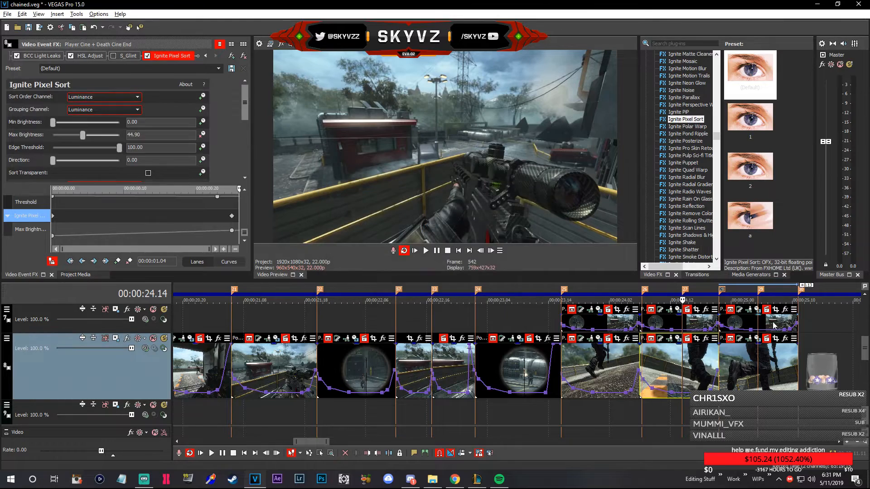
pyautogui.click(773, 325)
pyautogui.rightClick(766, 376)
pyautogui.click(764, 170)
pyautogui.click(481, 286)
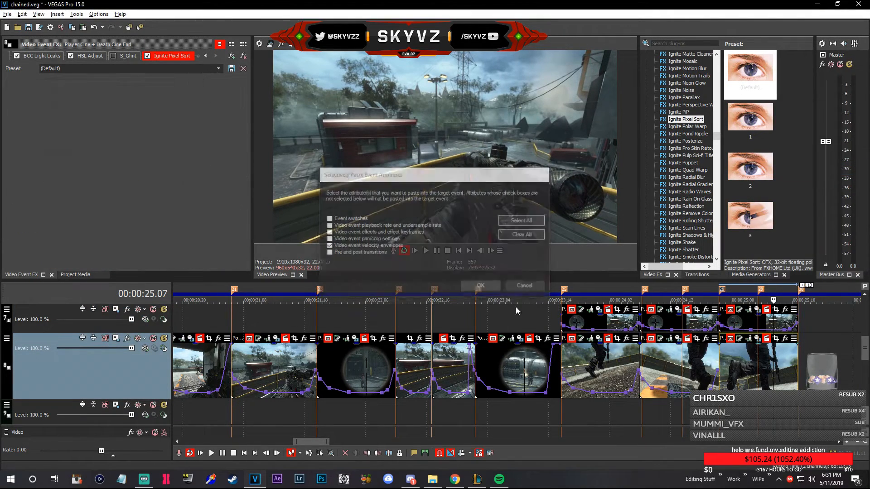
# Delete the three copied gameplay clips from track 7
pyautogui.click(591, 322)
pyautogui.press('Delete')
pyautogui.click(682, 322)
pyautogui.press('Delete')
pyautogui.click(757, 321)
pyautogui.press('Delete')
# Loop and play the three cinematic pieces and the full clip sequence to examine speed and beat timing
pyautogui.moveTo(538, 306); pyautogui.dragTo(864, 302)
pyautogui.press('space')
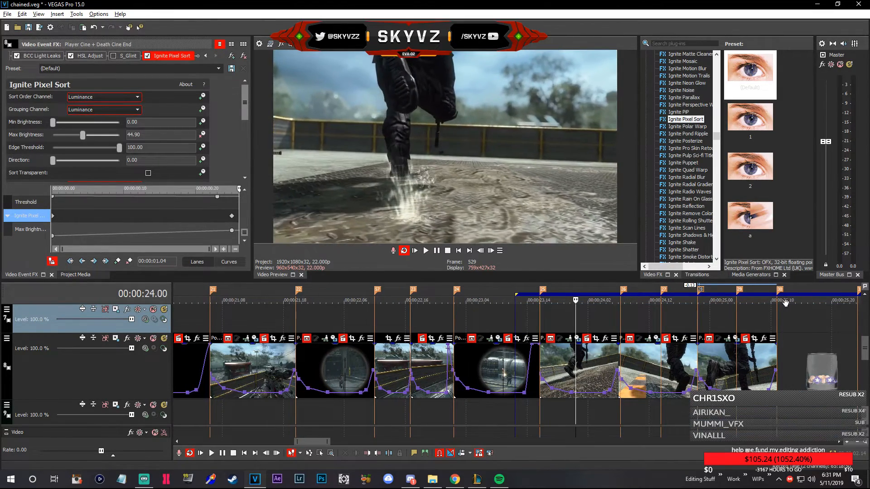
pyautogui.press('space')
pyautogui.scroll(-2, 498, 351)
pyautogui.moveTo(307, 294); pyautogui.dragTo(658, 313)
pyautogui.press('space')
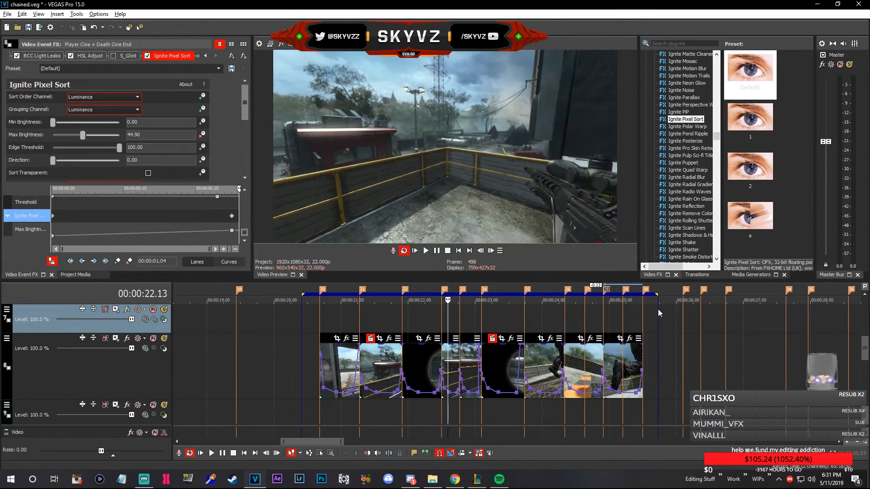
pyautogui.press('space')
pyautogui.press('space')
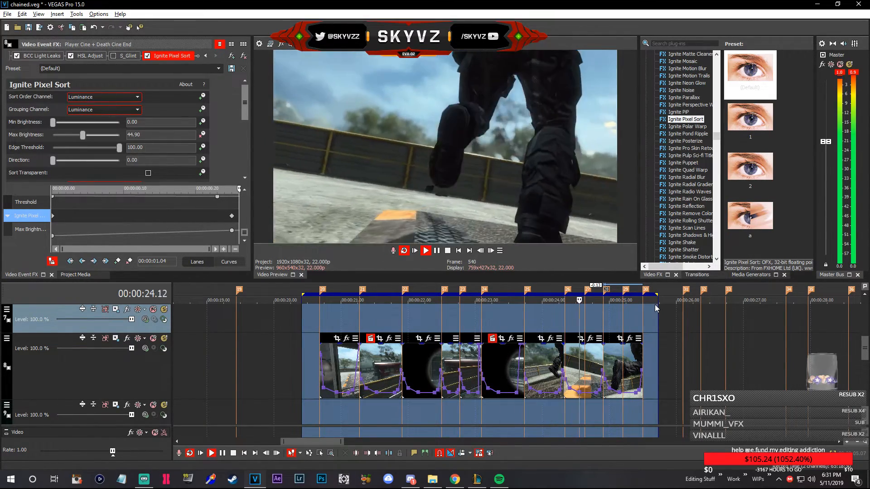
pyautogui.scroll(-3, 600, 323)
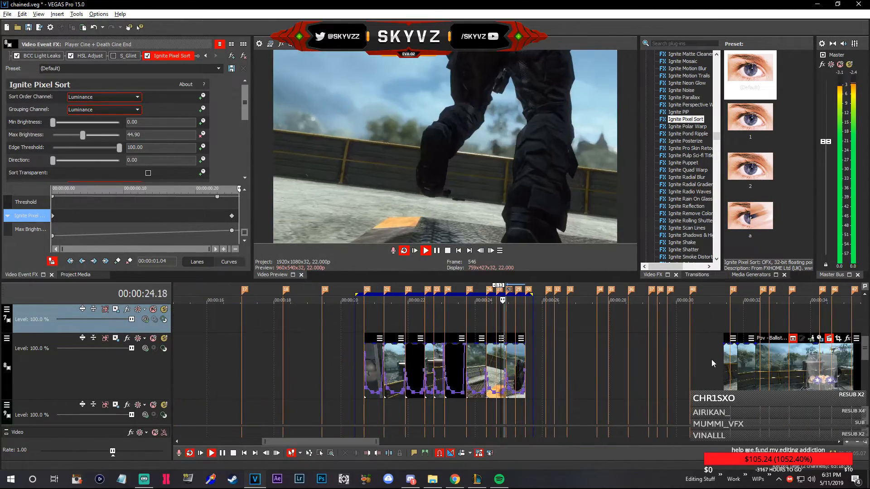
pyautogui.click(729, 365)
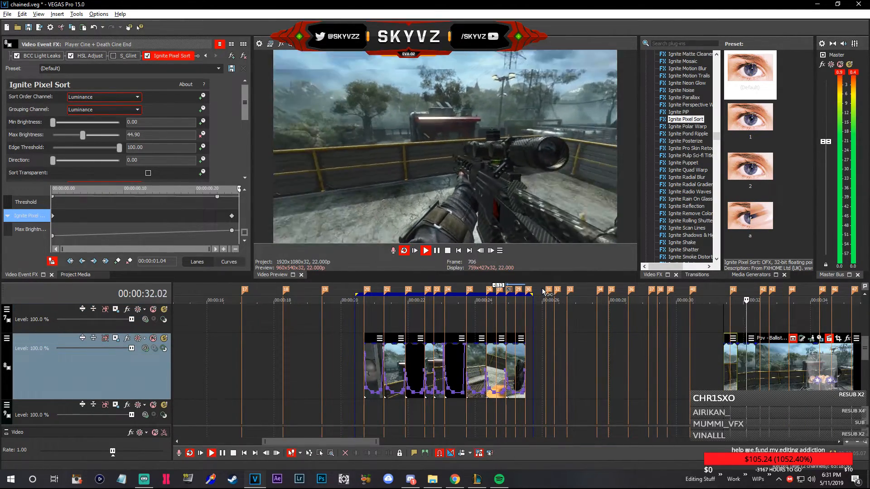
pyautogui.moveTo(579, 294); pyautogui.dragTo(456, 294)
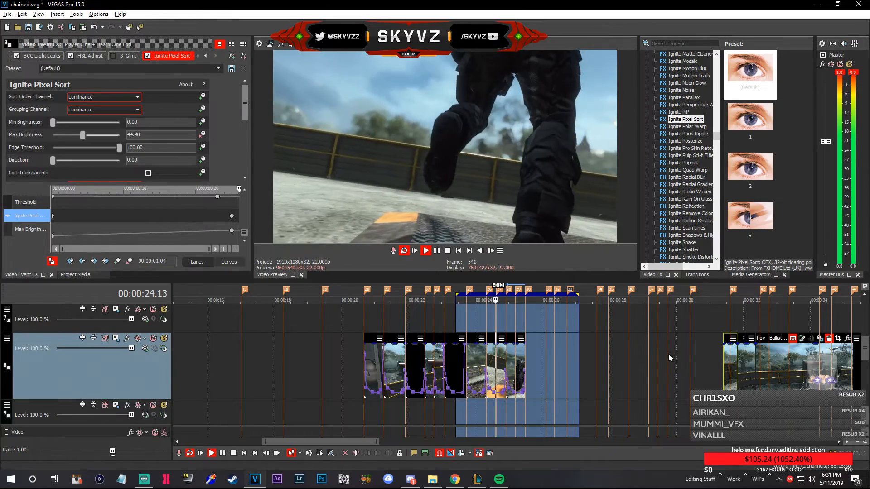
# Step through the remaining Pov - Ballista 4k footage on track 8 and split it at 00:00:32.14
pyautogui.click(739, 371)
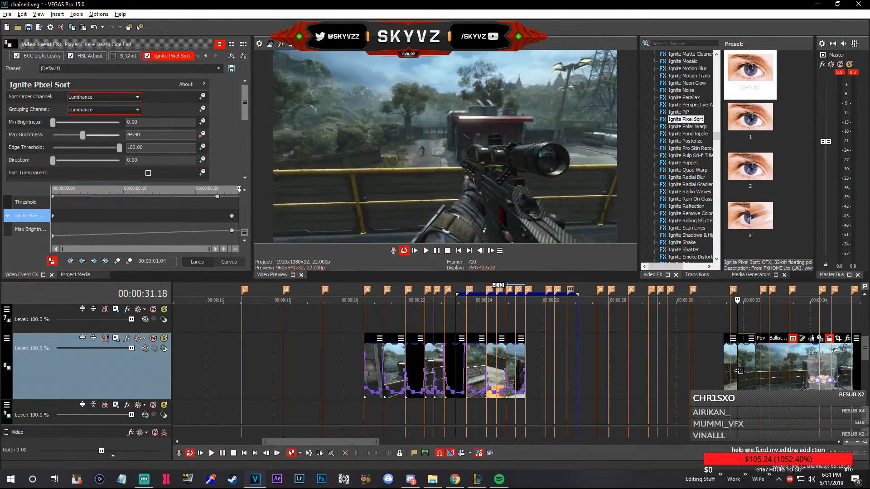
pyautogui.press('space')
pyautogui.press('Right')
pyautogui.press('Right')
pyautogui.press('Right')
pyautogui.press('Right')
pyautogui.press('Right')
pyautogui.press('Right')
pyautogui.press('Right')
pyautogui.press('Right')
pyautogui.press('Right')
pyautogui.press('Right')
pyautogui.press('Left')
pyautogui.press('Left')
pyautogui.press('Left')
pyautogui.press('Left')
pyautogui.press('Left')
pyautogui.scroll(-1, 751, 362)
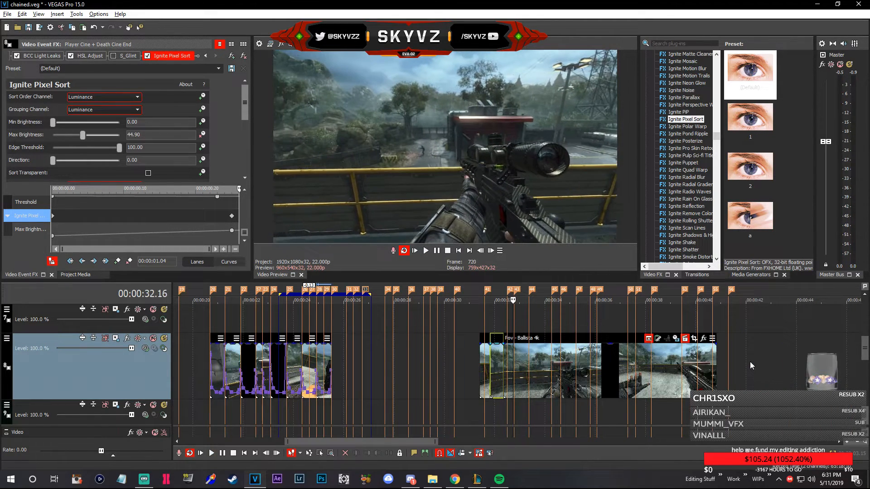
pyautogui.scroll(2, 750, 361)
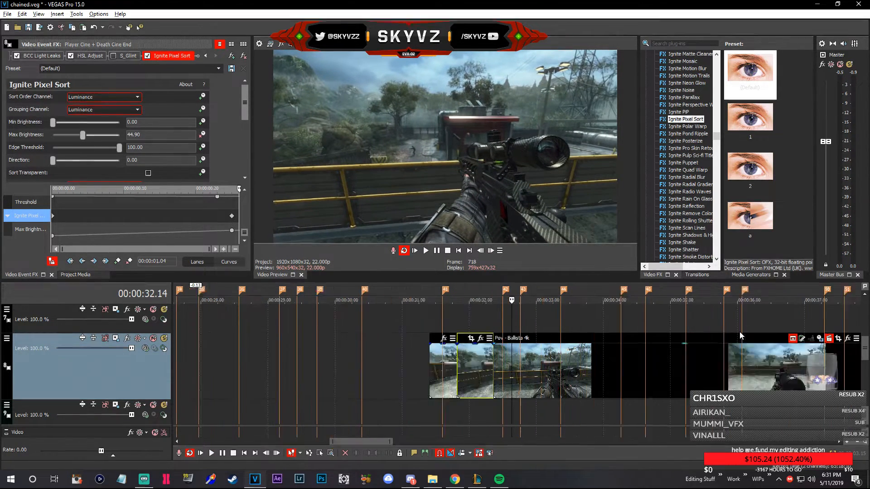
pyautogui.scroll(2, 513, 369)
# Step further through the Pov - Ballista 4k remainder and split it at 00:00:33.02
pyautogui.press('Right')
pyautogui.press('Right')
pyautogui.press('Right')
pyautogui.press('Right')
pyautogui.press('Right')
pyautogui.press('Right')
pyautogui.press('Right')
pyautogui.press('Right')
pyautogui.press('Right')
pyautogui.press('Right')
pyautogui.press('Right')
pyautogui.press('Right')
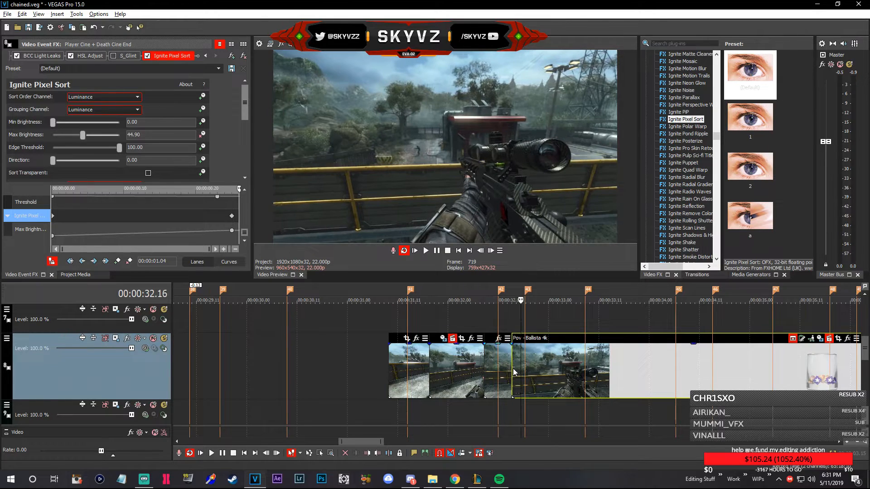
pyautogui.press('Left')
pyautogui.press('Left')
pyautogui.press('s')
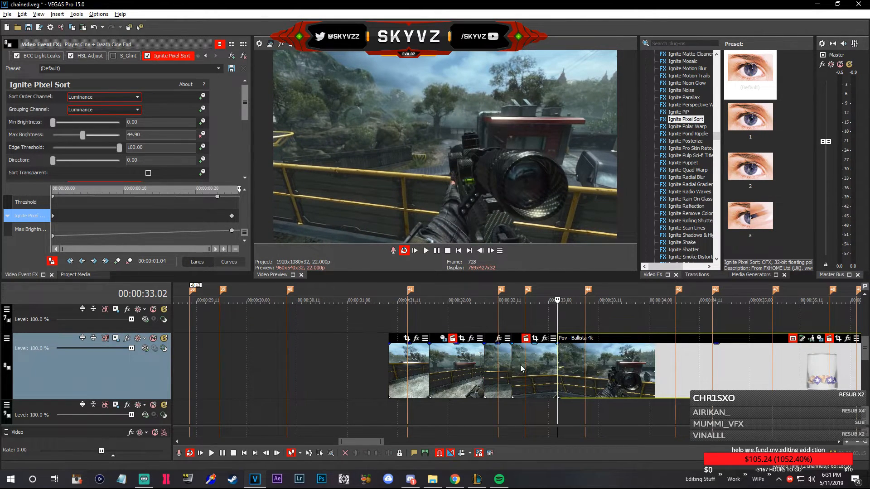
# Step back and forth through the Pov - Ballista 4k remainder on track 8 and split it at 00:00:33.14
pyautogui.press('Right')
pyautogui.press('Right')
pyautogui.press('Right')
pyautogui.press('Right')
pyautogui.press('Right')
pyautogui.press('Right')
pyautogui.press('Right')
pyautogui.press('Right')
pyautogui.press('Right')
pyautogui.press('Right')
pyautogui.press('Right')
pyautogui.press('Right')
pyautogui.press('Left')
pyautogui.press('Left')
pyautogui.press('Left')
pyautogui.press('Left')
pyautogui.press('Left')
pyautogui.press('Left')
pyautogui.press('Left')
pyautogui.press('Left')
pyautogui.press('Left')
pyautogui.press('Left')
pyautogui.press('Left')
pyautogui.press('Left')
pyautogui.press('Left')
pyautogui.press('Left')
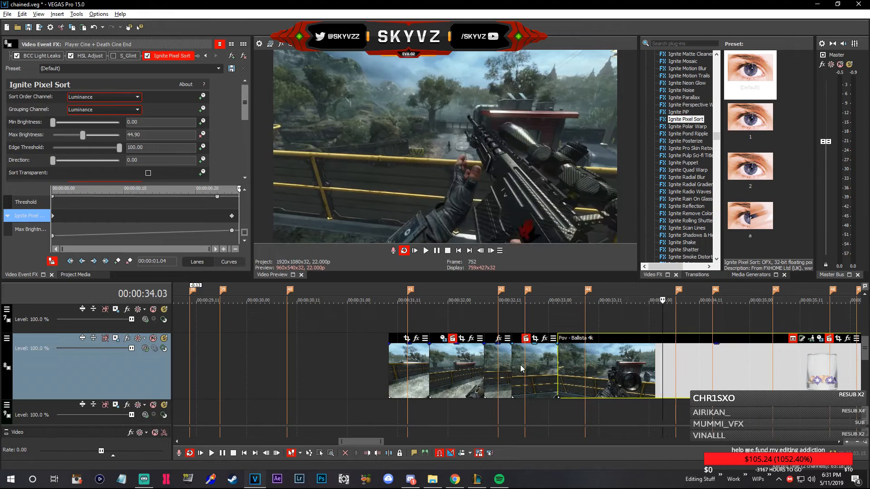
pyautogui.press('Right')
pyautogui.press('Right')
pyautogui.press('Left')
pyautogui.press('s')
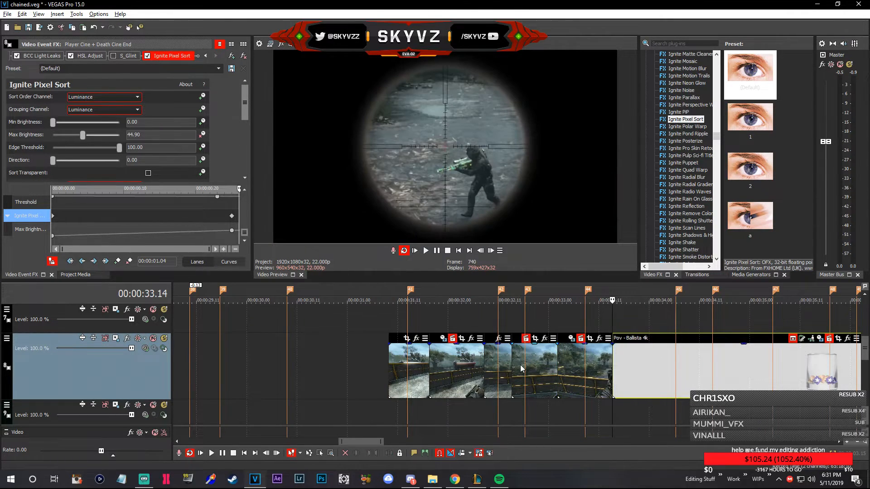
# Advance through the rest of the Pov - Ballista 4k footage and split it at 00:00:34.15
pyautogui.press('Right')
pyautogui.press('Right')
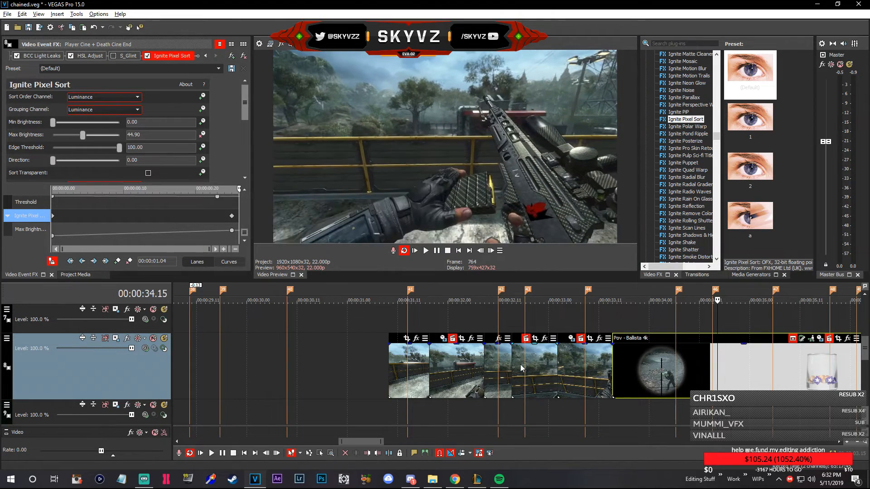
pyautogui.press('Right')
pyautogui.press('s')
# Split the remaining Pov - Ballista 4k footage into further short pieces between 00:00:35 and 00:00:38
pyautogui.press('Right')
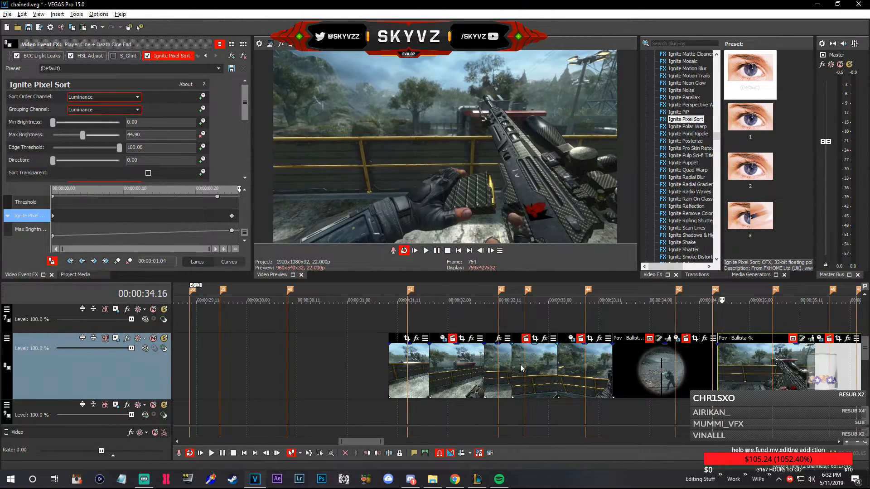
pyautogui.press('s')
pyautogui.press('Right')
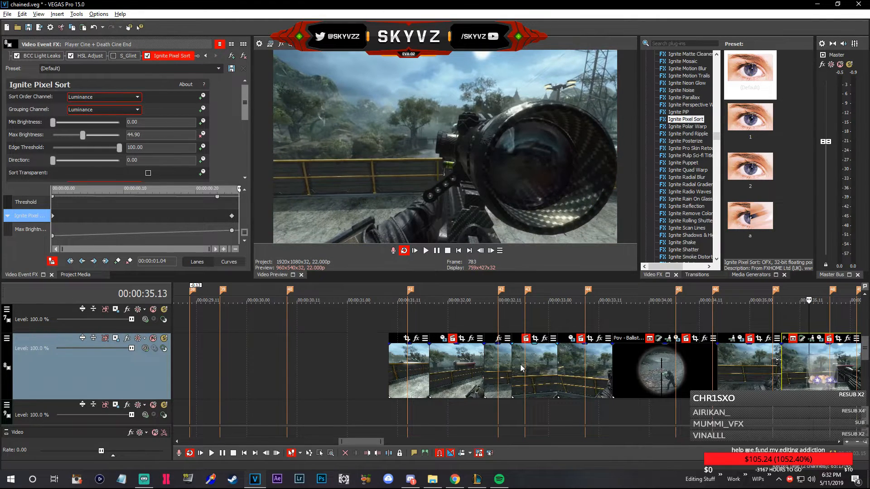
pyautogui.press('space')
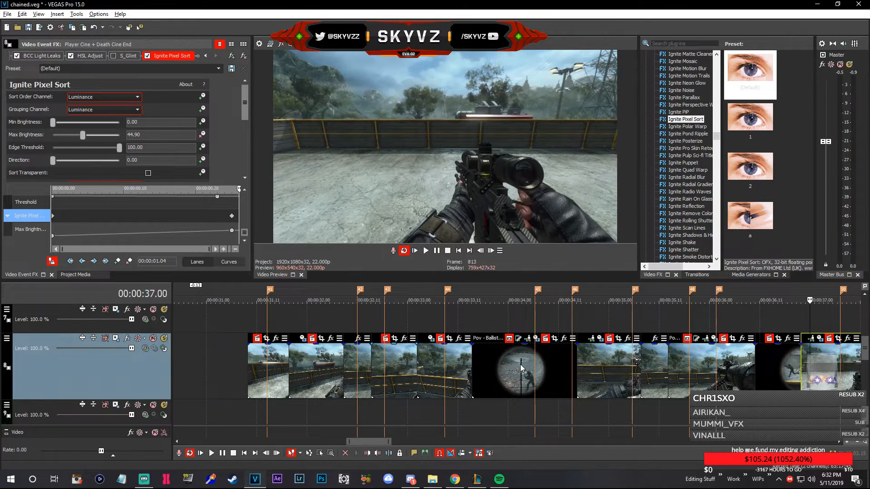
# Play the leftover Pov - Ballista 4k clip at the end of track 8 and delete it
pyautogui.scroll(-4, 521, 364)
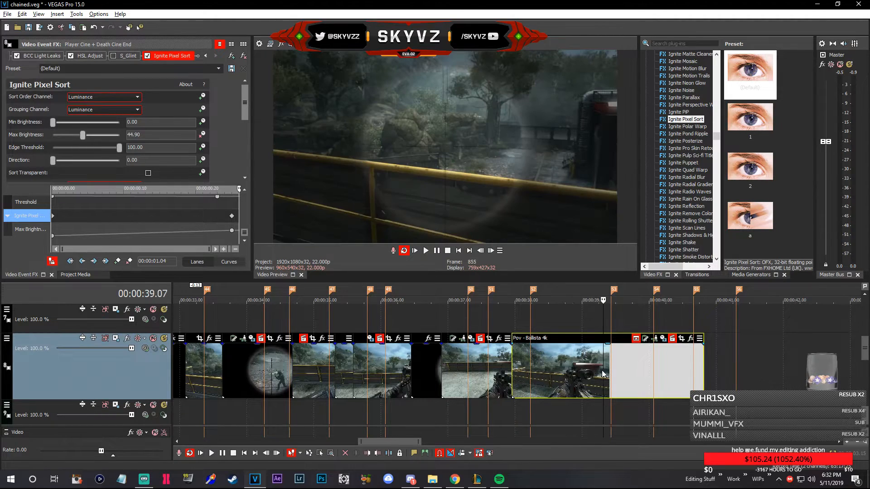
pyautogui.click(584, 377)
pyautogui.press('space')
pyautogui.click(542, 377)
pyautogui.press('space')
pyautogui.click(569, 378)
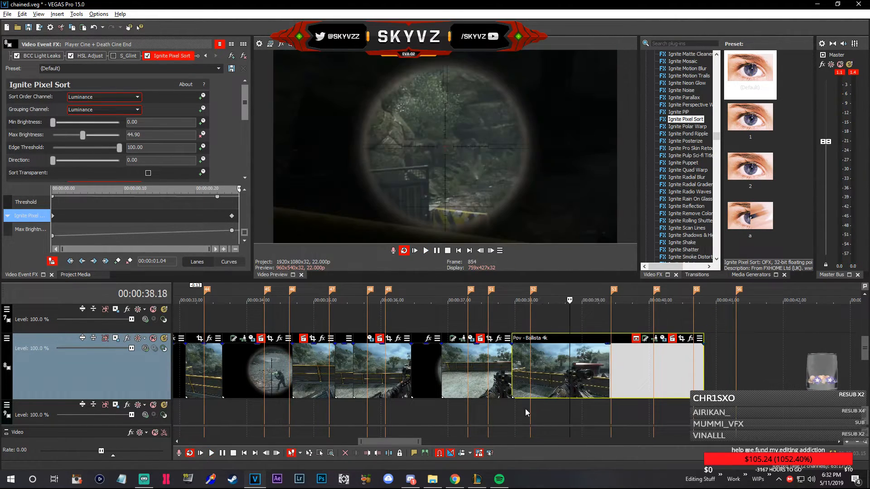
pyautogui.scroll(-3, 532, 408)
# Play the first split gameplay pieces from about 00:00:31 to examine which shots to use
pyautogui.click(320, 359)
pyautogui.click(336, 360)
pyautogui.scroll(4, 342, 364)
pyautogui.scroll(2, 519, 349)
pyautogui.press('space')
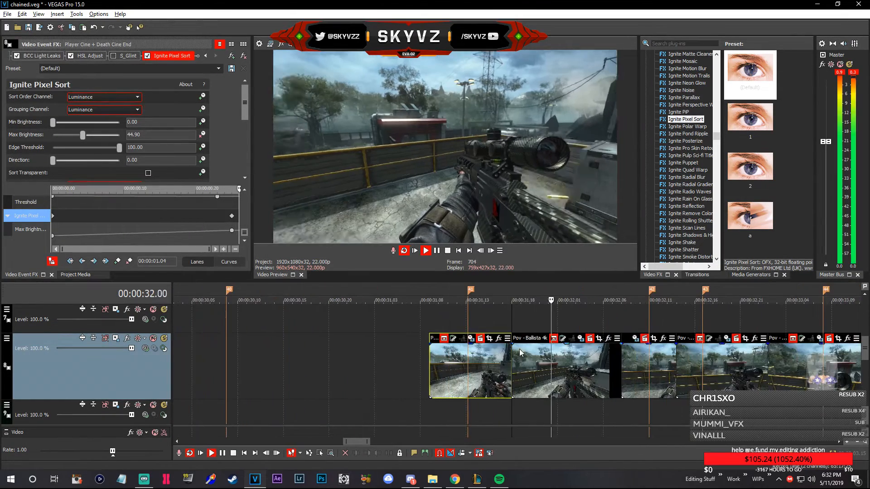
pyautogui.scroll(-3, 520, 350)
pyautogui.press('space')
pyautogui.click(472, 363)
pyautogui.press('space')
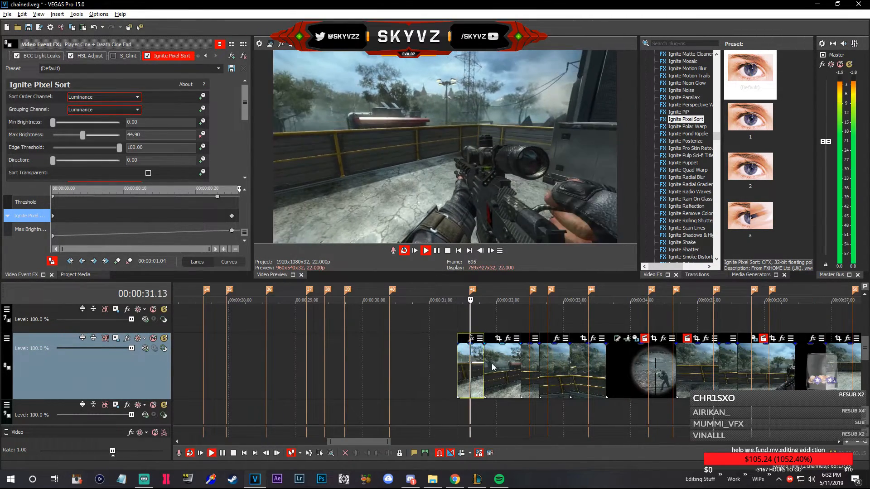
pyautogui.scroll(-2, 492, 363)
pyautogui.press('space')
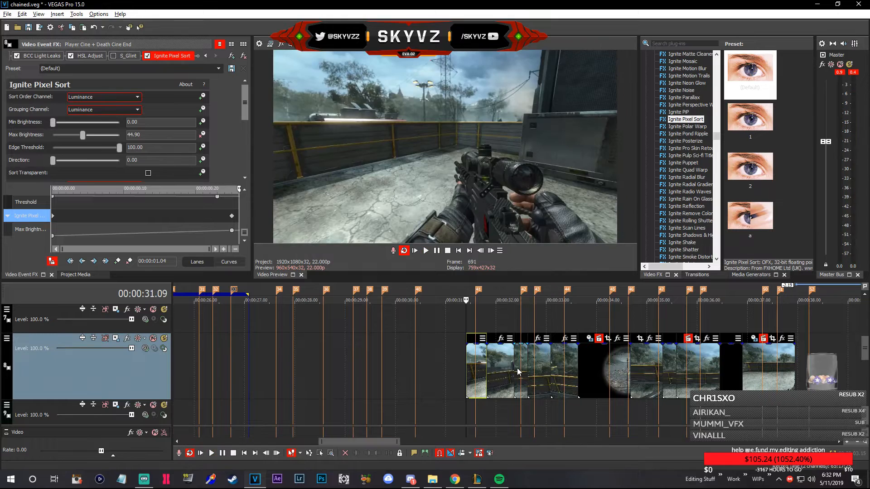
# Delete the first three gameplay pieces located before 00:00:32.14 on track 8
pyautogui.click(518, 368)
pyautogui.press('Delete')
pyautogui.click(501, 370)
pyautogui.press('Delete')
pyautogui.click(471, 369)
pyautogui.press('Delete')
pyautogui.click(525, 362)
pyautogui.scroll(-3, 417, 365)
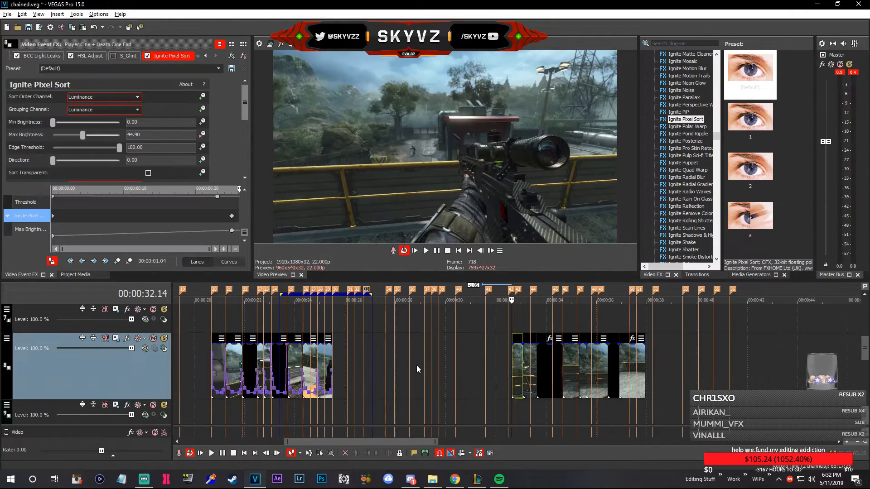
# Move the gameplay piece at 00:00:32.14 to the end of the edited sequence, starting at 00:00:25.11
pyautogui.click(368, 361)
pyautogui.press('space')
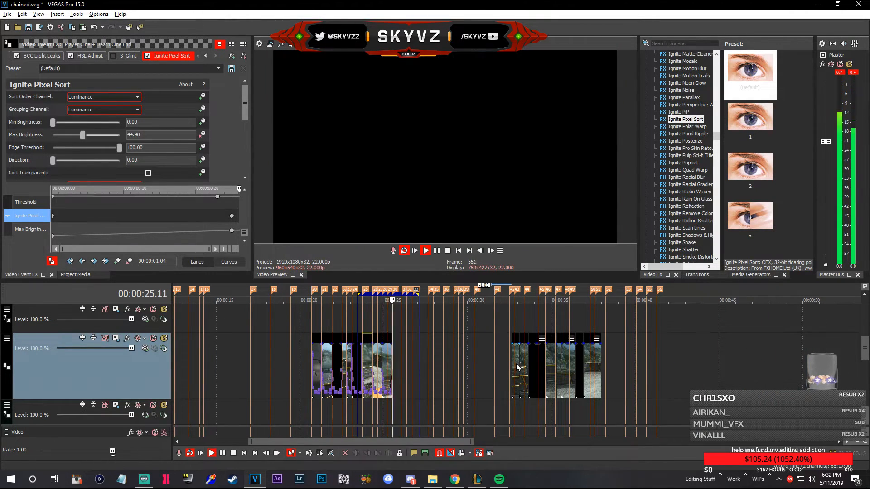
pyautogui.press('space')
pyautogui.moveTo(516, 364); pyautogui.dragTo(415, 366)
pyautogui.click(392, 364)
pyautogui.scroll(3, 396, 363)
pyautogui.press('space')
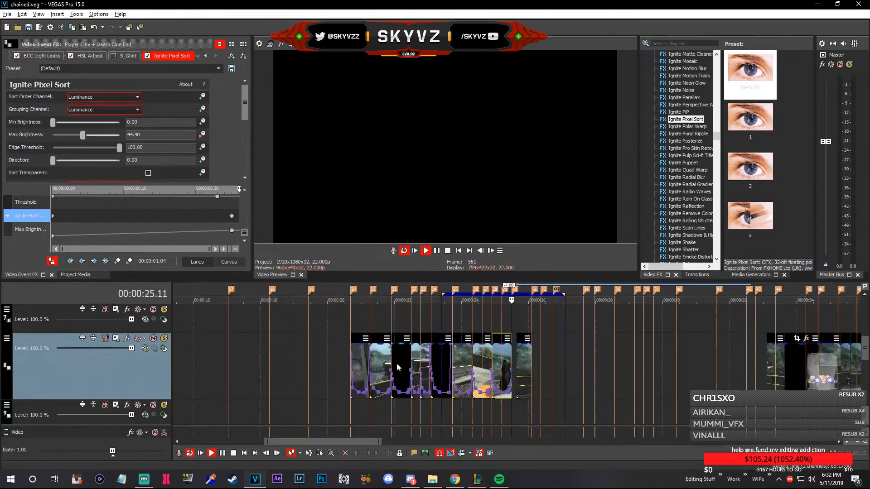
pyautogui.press('space')
pyautogui.moveTo(541, 372); pyautogui.dragTo(532, 371)
pyautogui.press('space')
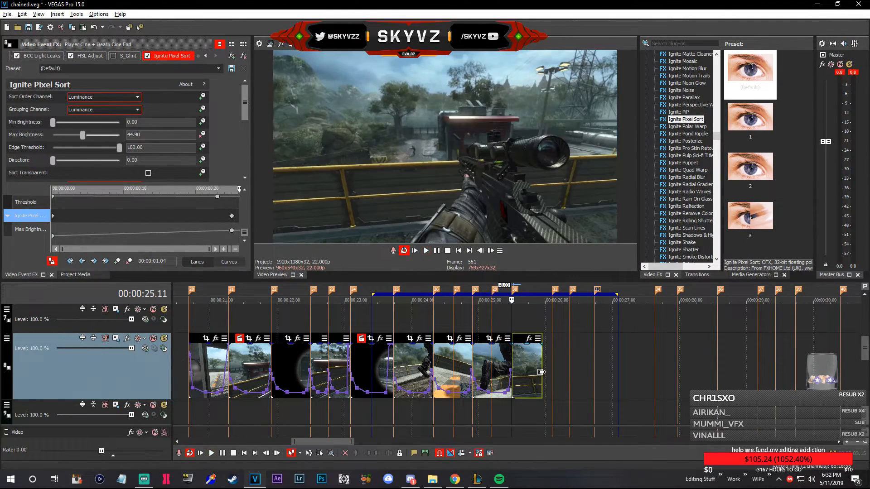
# Try the next gameplay piece at the end of the edited sequence and delete it
pyautogui.scroll(-3, 548, 370)
pyautogui.moveTo(700, 368); pyautogui.dragTo(521, 363)
pyautogui.press('space')
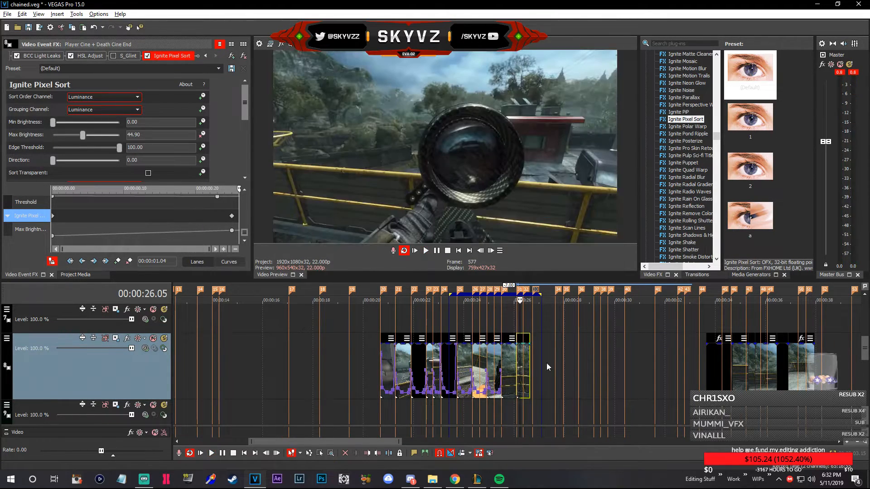
# Move the scoped-in gameplay piece against the end of the sequence, starting at the beat marker at 00:00:26.02
pyautogui.moveTo(719, 374); pyautogui.dragTo(542, 365)
pyautogui.press('space')
pyautogui.scroll(3, 500, 366)
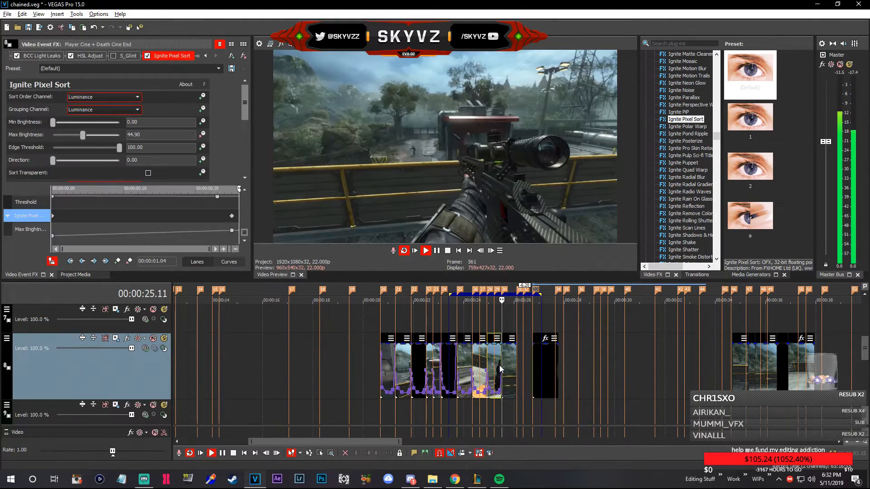
pyautogui.press('space')
pyautogui.click(431, 360)
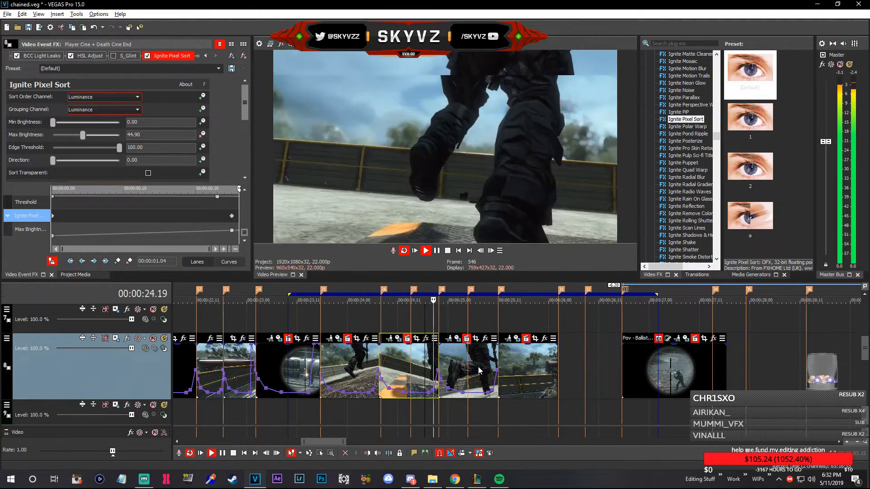
pyautogui.scroll(2, 550, 377)
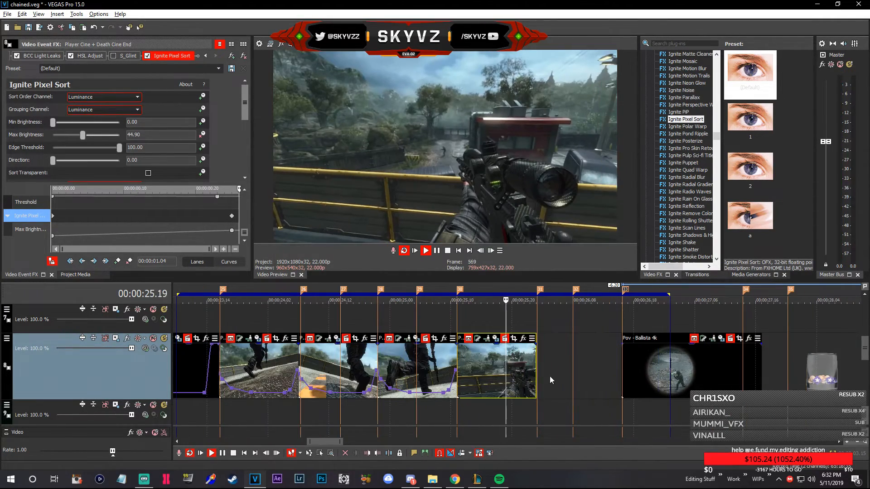
pyautogui.moveTo(646, 372); pyautogui.dragTo(561, 375)
pyautogui.click(560, 371)
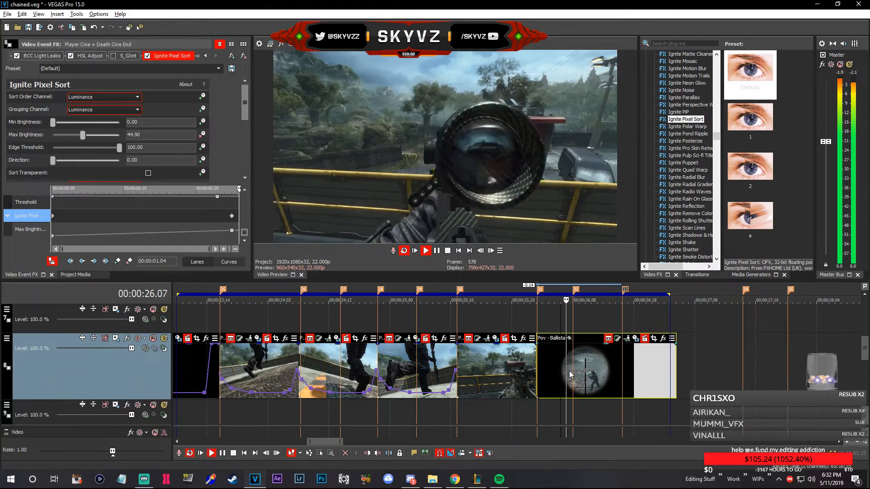
# Find the scope-out moment in the scoped-in piece and split it at 00:00:26.09
pyautogui.click(574, 372)
pyautogui.press('space')
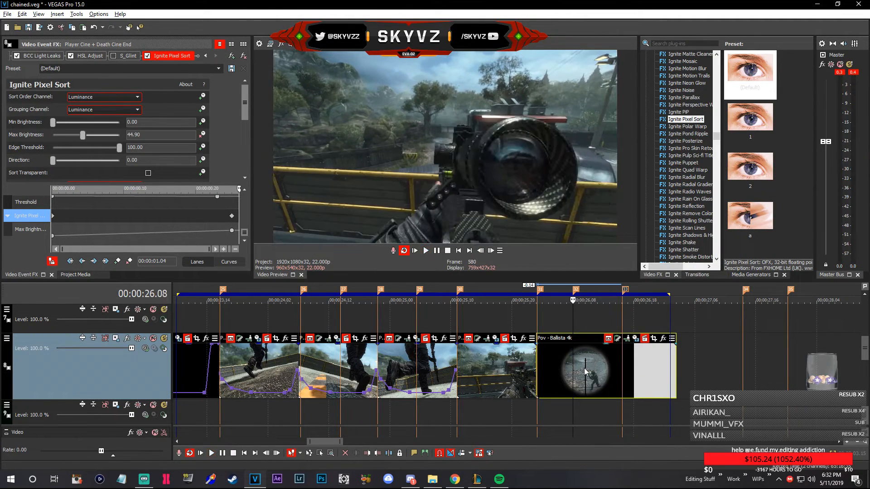
pyautogui.press('Right')
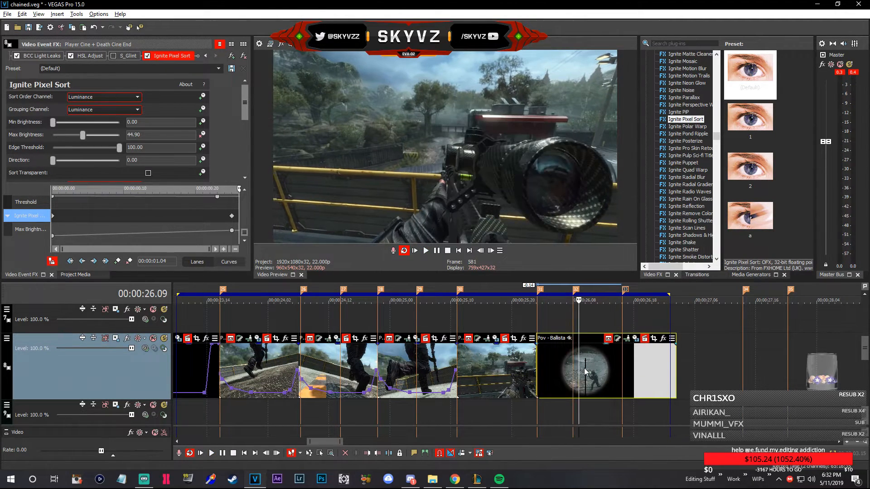
pyautogui.press('s')
# Shift the second part one frame earlier to the marker at 00:00:26.08 and trim its end to the next beat marker
pyautogui.press('Right')
pyautogui.press('Right')
pyautogui.press('Right')
pyautogui.press('Right')
pyautogui.press('Right')
pyautogui.press('Right')
pyautogui.press('Right')
pyautogui.press('Right')
pyautogui.press('Right')
pyautogui.press('Right')
pyautogui.press('Right')
pyautogui.press('Right')
pyautogui.press('Right')
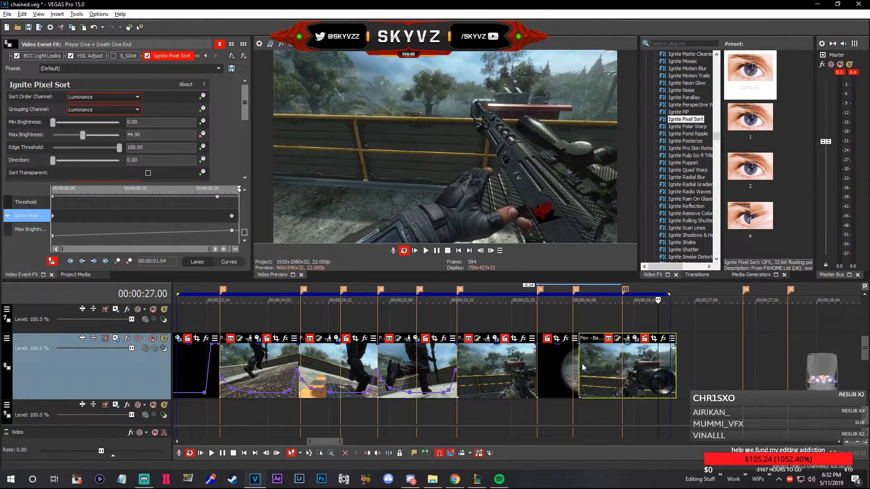
pyautogui.moveTo(577, 366); pyautogui.dragTo(571, 365)
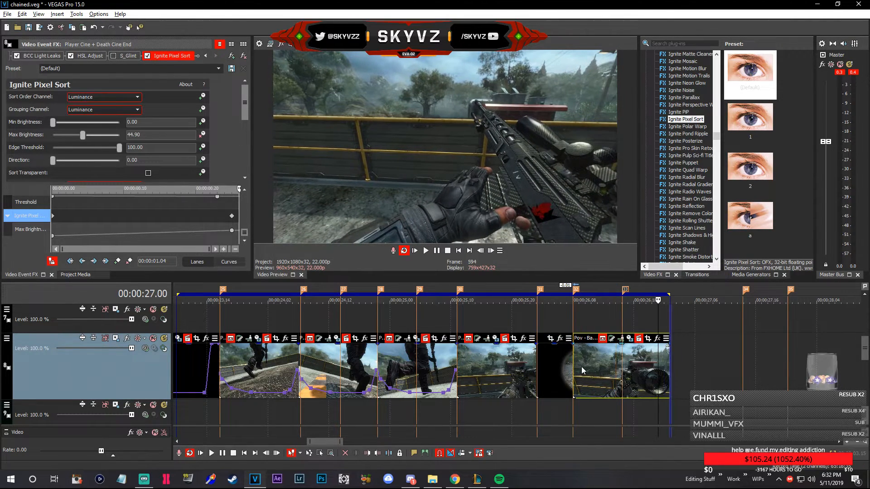
pyautogui.moveTo(669, 374); pyautogui.dragTo(622, 374)
# Step frame by frame through the scoped-in piece and the trimmed piece to examine the cut
pyautogui.click(530, 366)
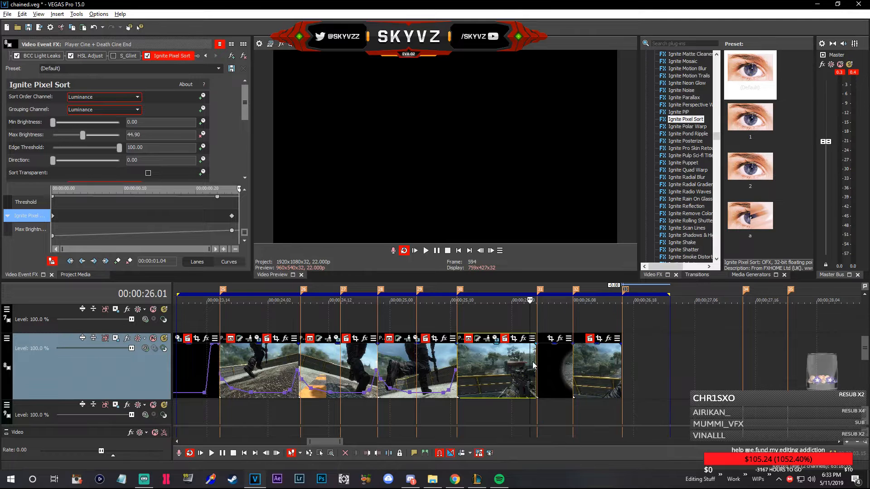
pyautogui.click(547, 366)
pyautogui.press('Right')
pyautogui.press('Right')
pyautogui.press('Right')
pyautogui.press('Right')
pyautogui.press('Right')
pyautogui.press('Right')
pyautogui.press('Right')
pyautogui.press('Right')
pyautogui.press('Right')
pyautogui.press('Right')
pyautogui.press('Right')
pyautogui.press('Right')
pyautogui.press('Right')
# Move the next gameplay piece to the end of the sequence and start the loop region at 00:00:26.02
pyautogui.scroll(-4, 588, 339)
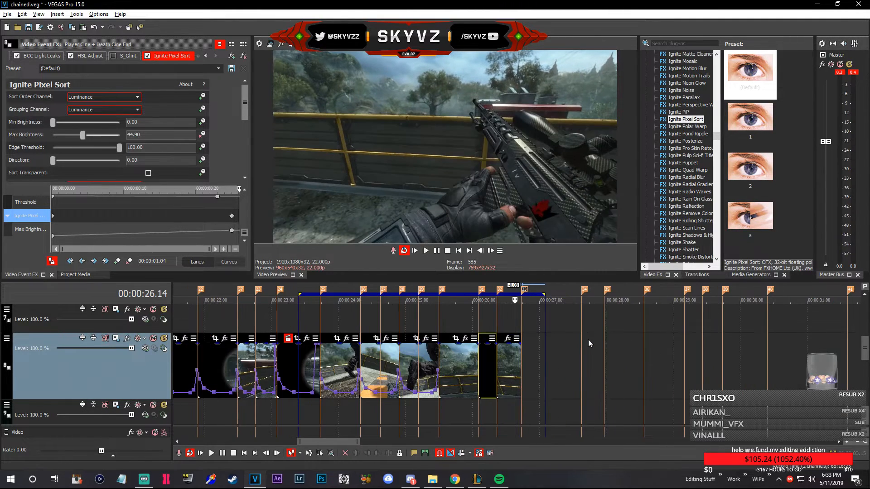
pyautogui.moveTo(789, 380); pyautogui.dragTo(521, 372)
pyautogui.moveTo(571, 295)
pyautogui.mouseDown()
pyautogui.moveTo(470, 295)
pyautogui.moveTo(492, 295)
pyautogui.mouseUp()
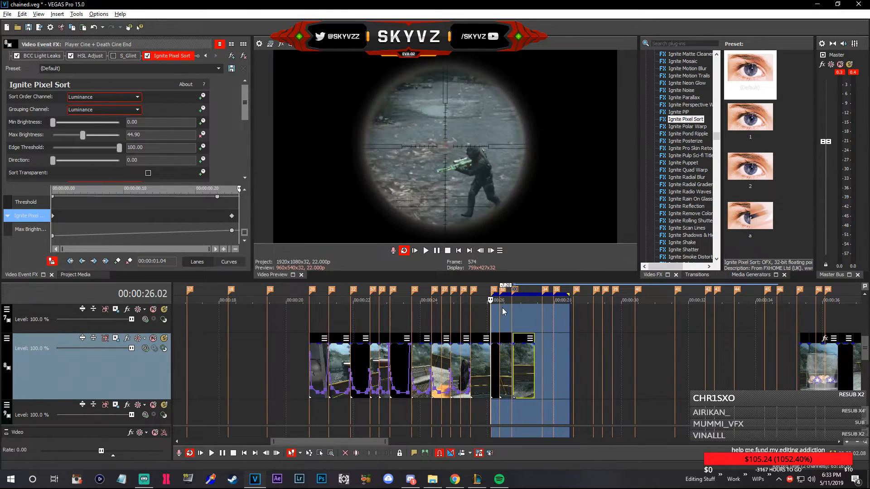
pyautogui.click(504, 313)
# Try extending the last piece's end by six frames to a further beat marker and play it
pyautogui.scroll(4, 521, 317)
pyautogui.moveTo(572, 335); pyautogui.dragTo(626, 370)
pyautogui.click(488, 366)
pyautogui.press('space')
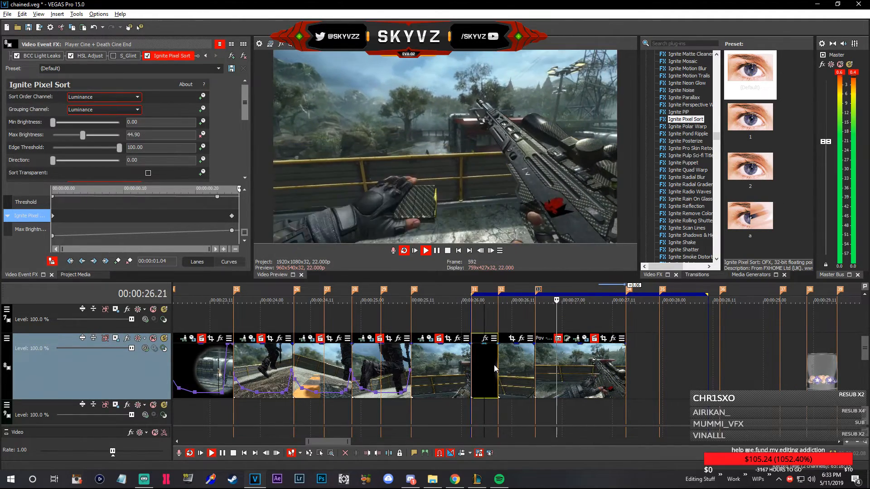
# Replay the end of the sequence to examine how the new gameplay pieces hit the beat
pyautogui.press('space')
pyautogui.scroll(-1, 602, 386)
pyautogui.press('space')
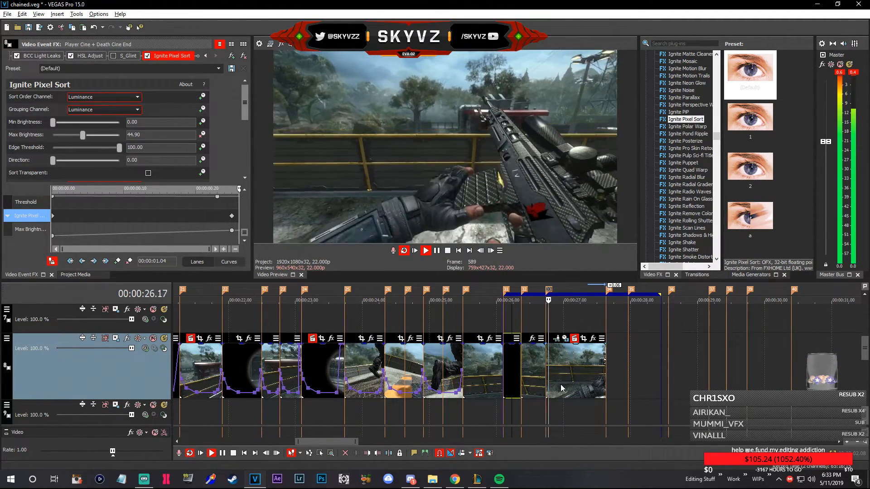
pyautogui.click(470, 369)
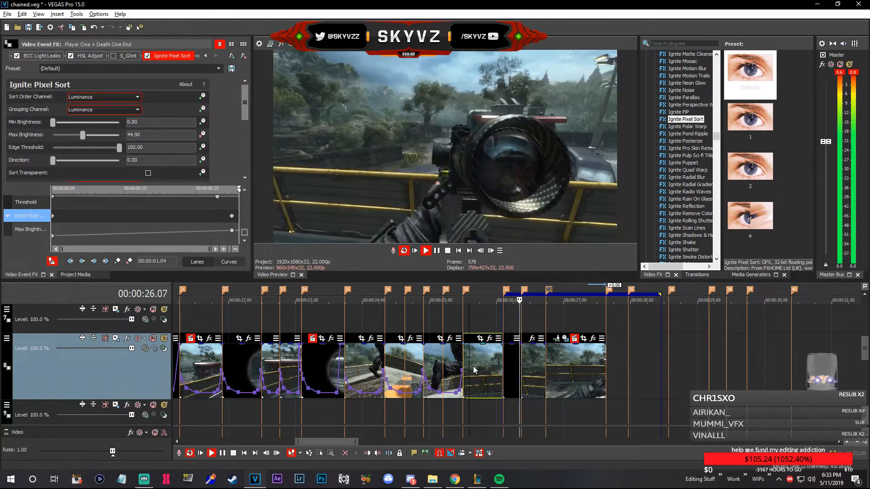
pyautogui.scroll(-2, 499, 372)
pyautogui.press('space')
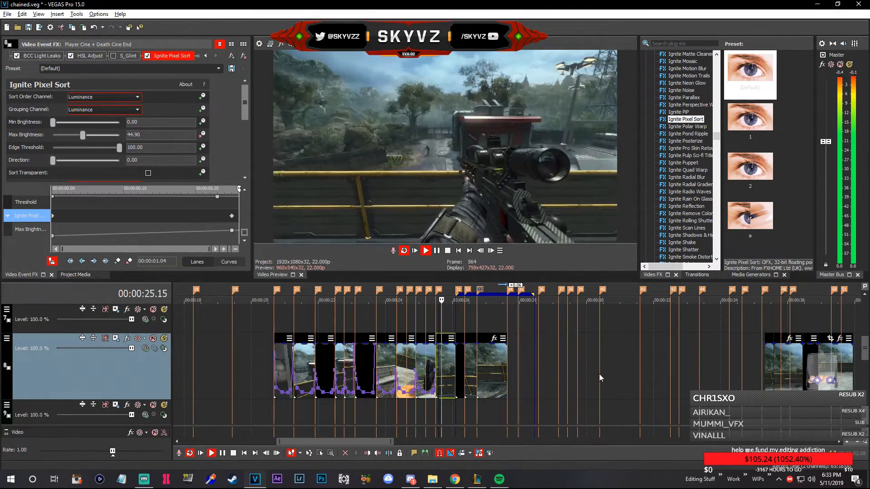
pyautogui.press('space')
pyautogui.scroll(2, 536, 385)
# Play up to the last piece and trim its end by six frames to the preceding beat marker
pyautogui.press('space')
pyautogui.press('space')
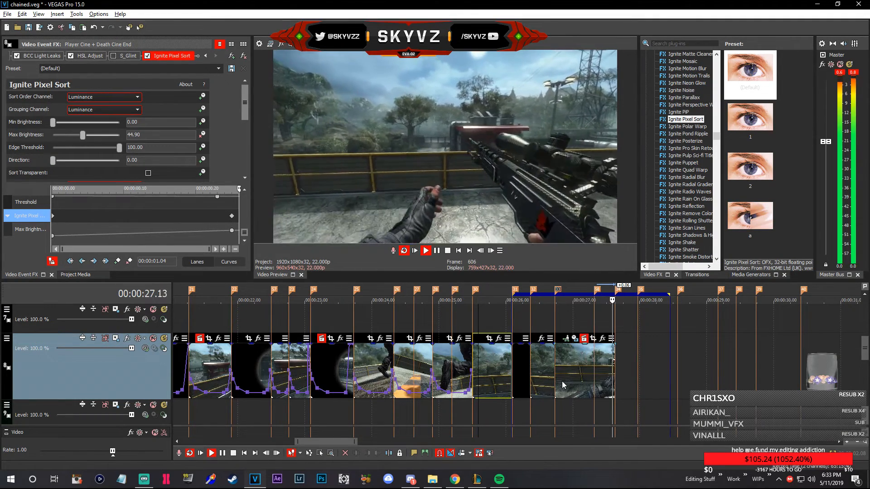
pyautogui.press('space')
pyautogui.moveTo(615, 381); pyautogui.dragTo(597, 382)
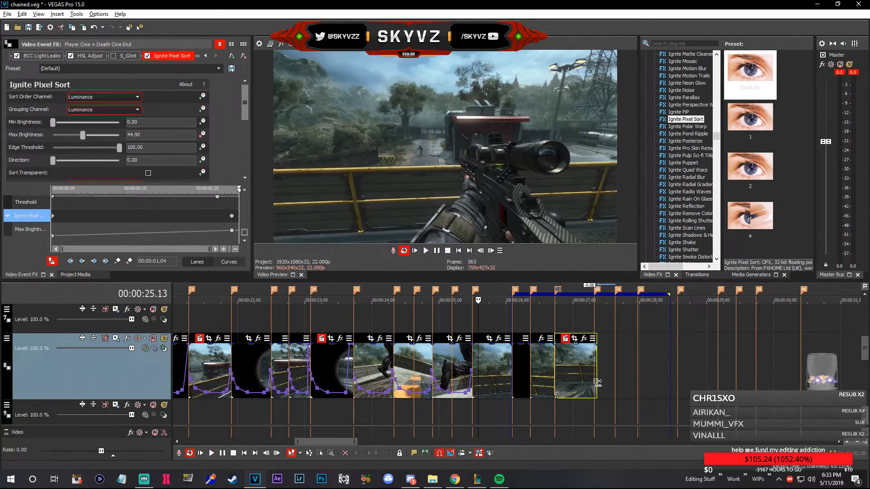
# Move the next gameplay piece to the end of the sequence and extend its end one frame to the following beat marker
pyautogui.scroll(-3, 594, 382)
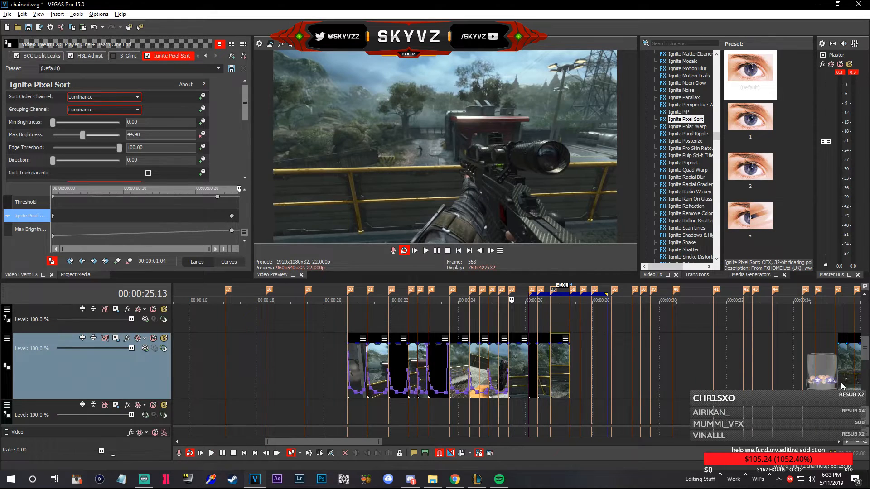
pyautogui.click(572, 372)
pyautogui.scroll(5, 573, 374)
pyautogui.click(548, 375)
pyautogui.moveTo(566, 379); pyautogui.dragTo(575, 378)
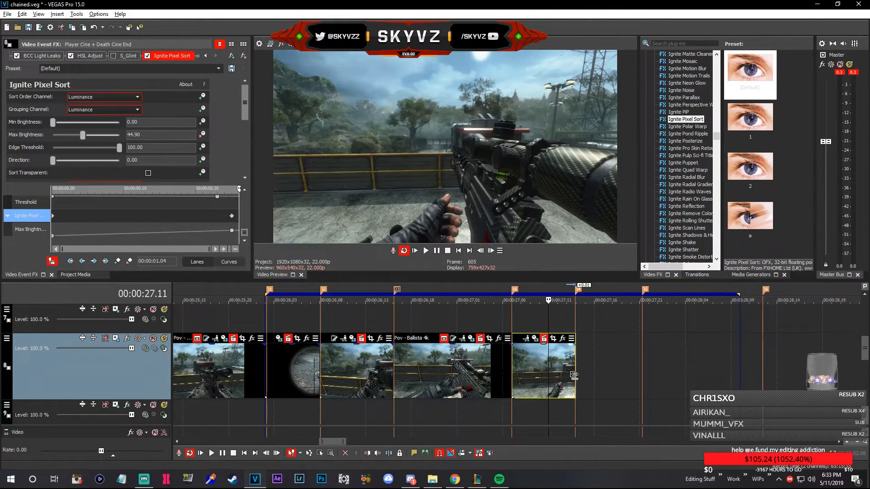
pyautogui.scroll(-4, 573, 377)
pyautogui.click(404, 368)
pyautogui.scroll(2, 404, 369)
pyautogui.scroll(1, 439, 370)
pyautogui.click(531, 314)
pyautogui.hotkey('ctrl', 'v')
pyautogui.scroll(3, 575, 320)
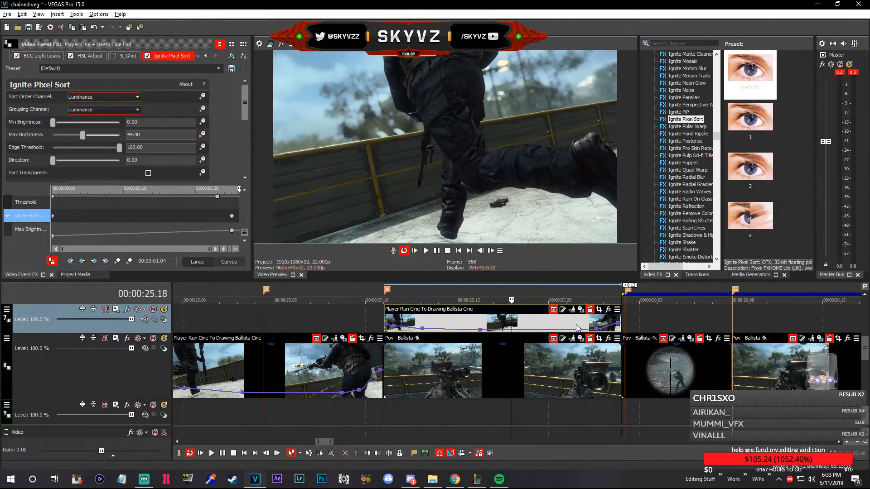
pyautogui.click(474, 324)
pyautogui.press('Delete')
pyautogui.scroll(-3, 467, 344)
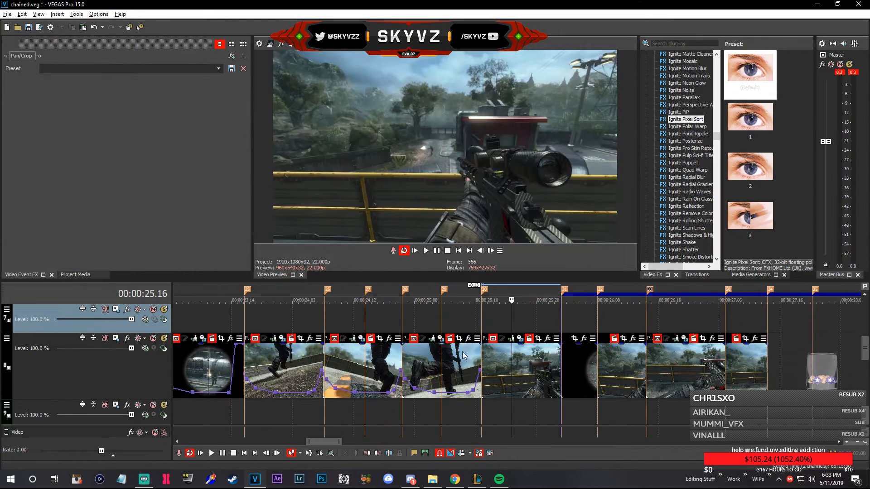
# Add a velocity envelope to the first Pov - Ballista 4k piece after the running cinematic, curving down to 9 % at 00:00:25.19
pyautogui.click(512, 358)
pyautogui.scroll(-1, 865, 349)
pyautogui.scroll(3, 643, 372)
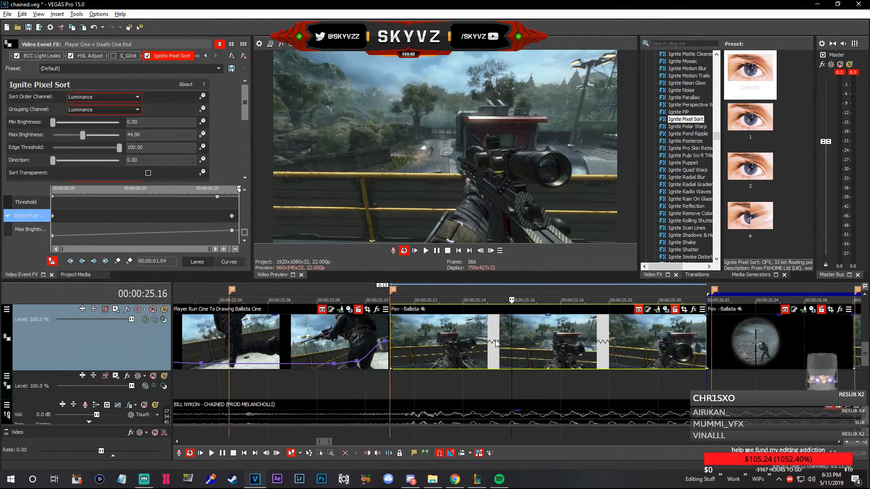
pyautogui.click(540, 344)
pyautogui.moveTo(404, 361); pyautogui.dragTo(403, 346)
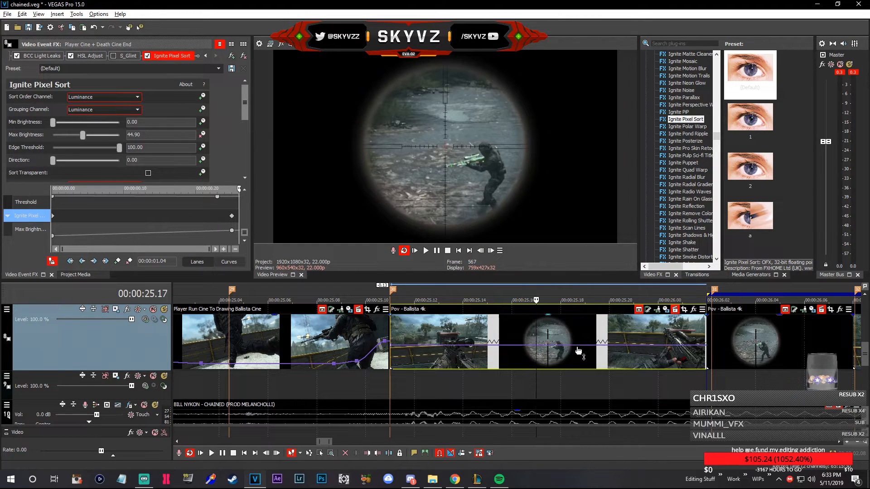
pyautogui.moveTo(577, 347); pyautogui.dragTo(584, 370)
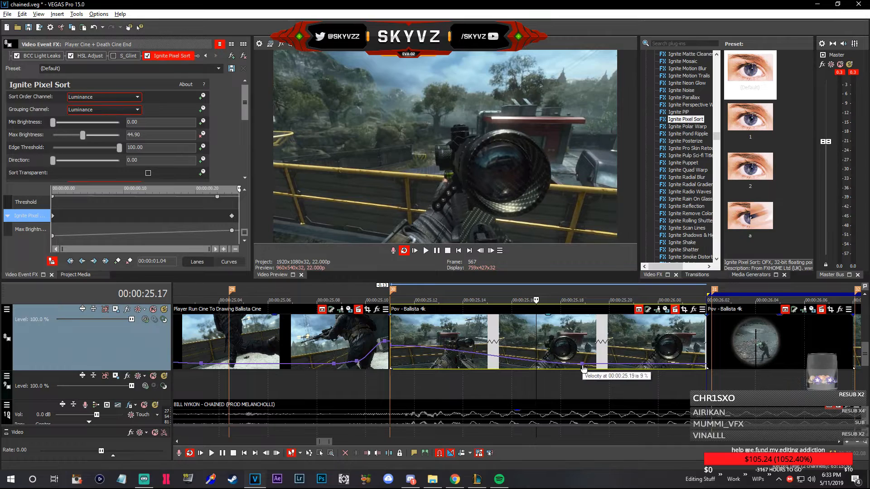
pyautogui.rightClick(425, 348)
pyautogui.click(436, 378)
# Play the retimed first gameplay piece and ramp its velocity up to 1,000 % at its end, near 00:00:26.02
pyautogui.press('space')
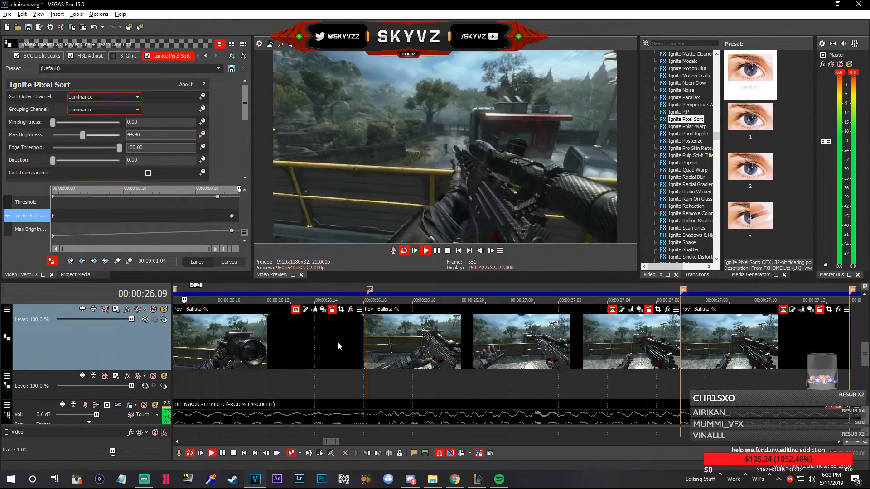
pyautogui.press('space')
pyautogui.press('space')
pyautogui.press('space')
pyautogui.doubleClick(626, 364)
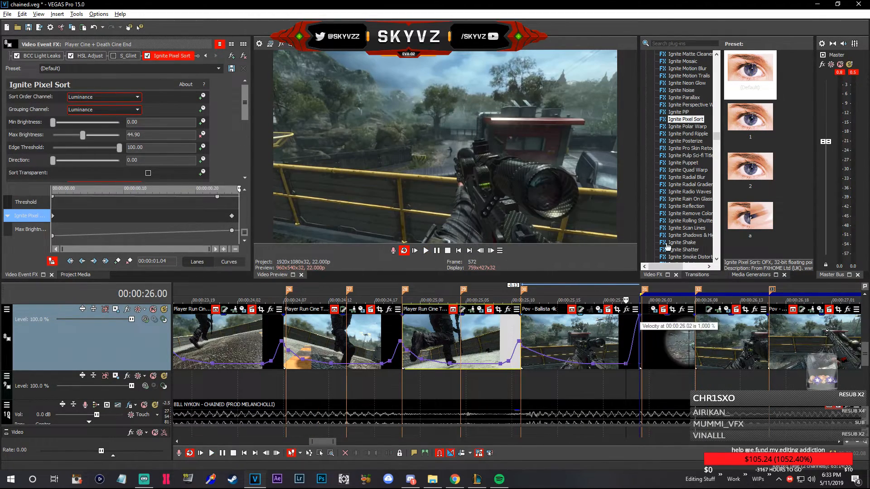
pyautogui.press('space')
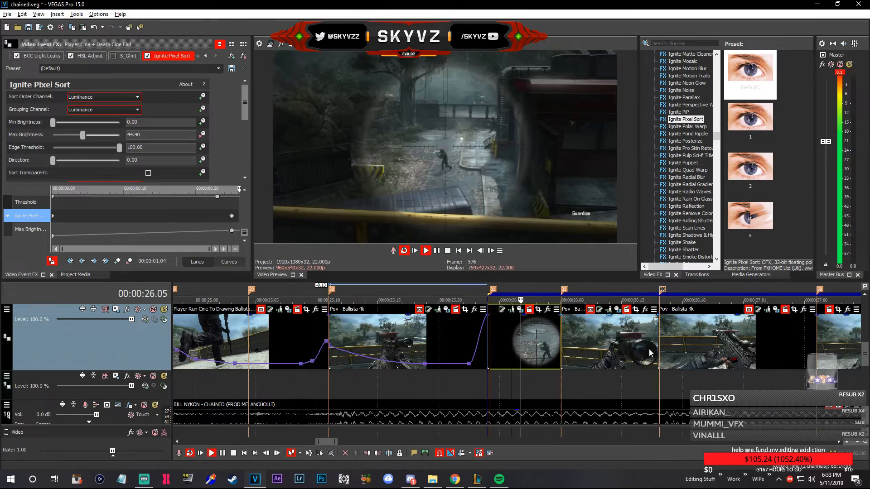
pyautogui.doubleClick(461, 357)
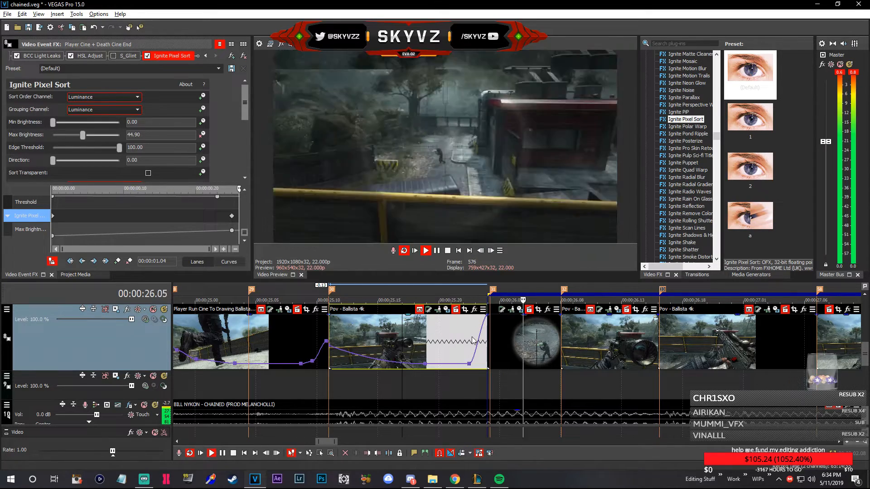
# Add a velocity envelope to the scope piece with a start point of 918 % at 00:00:26.02, followed by a steep drop
pyautogui.click(528, 348)
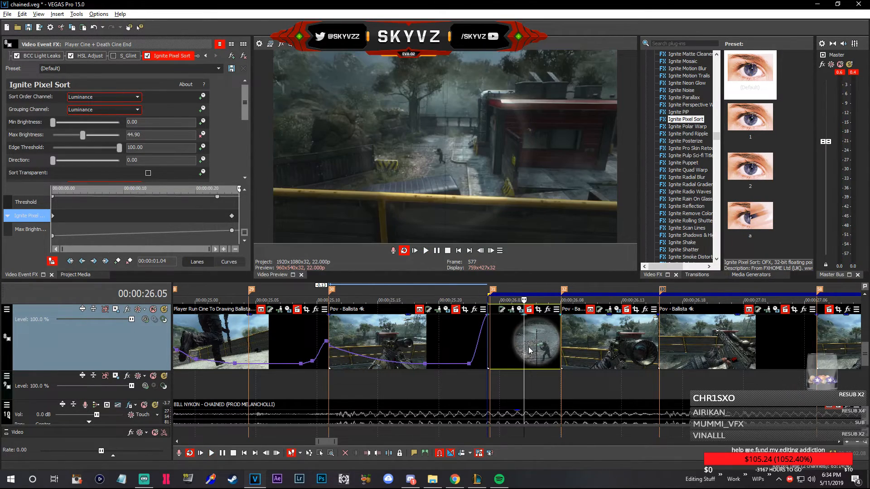
pyautogui.scroll(2, 498, 367)
pyautogui.click(475, 362)
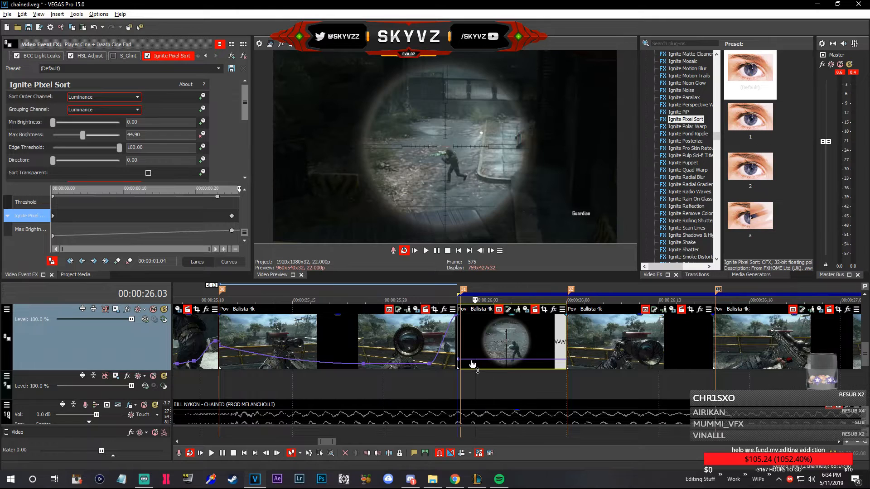
pyautogui.moveTo(465, 315); pyautogui.dragTo(464, 320)
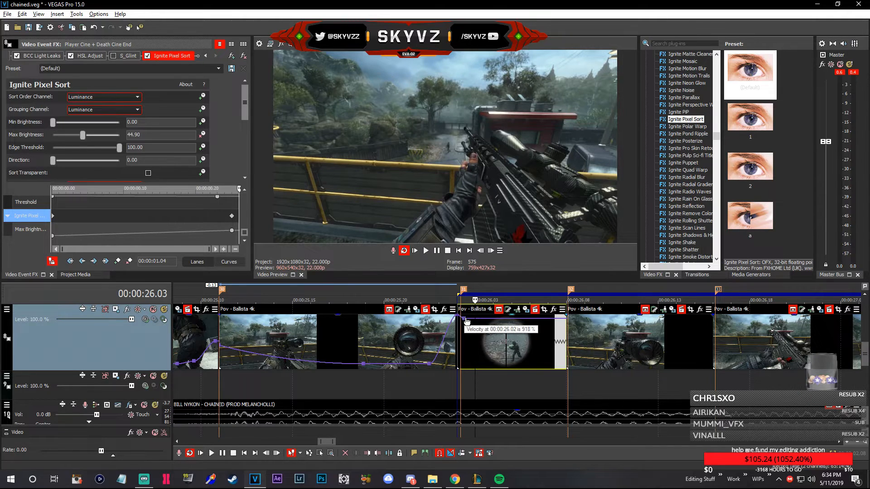
pyautogui.moveTo(464, 320)
pyautogui.mouseDown()
pyautogui.moveTo(454, 323)
pyautogui.moveTo(478, 365)
pyautogui.mouseUp()
pyautogui.scroll(3, 464, 323)
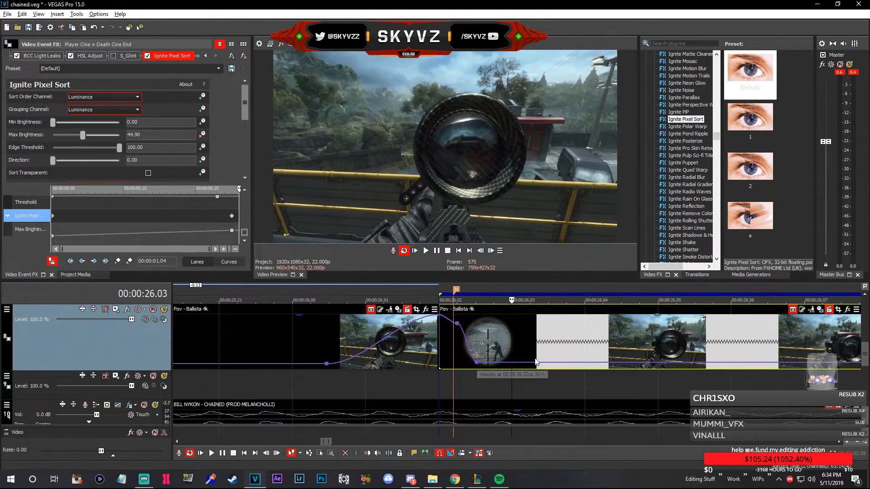
# Hold the scope piece's velocity at 9 % at 00:00:26.06 and ramp it steeply upward to the piece's end
pyautogui.scroll(-2, 622, 366)
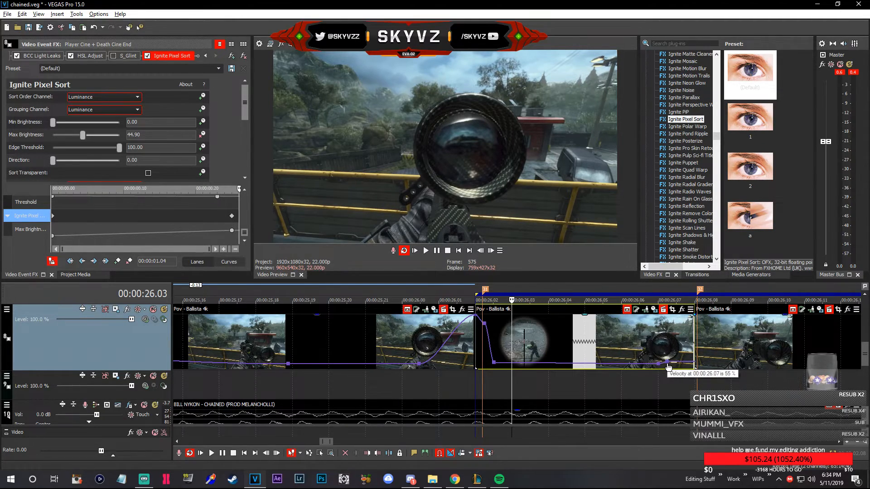
pyautogui.moveTo(639, 367)
pyautogui.mouseDown()
pyautogui.moveTo(626, 368)
pyautogui.moveTo(660, 365)
pyautogui.moveTo(644, 367)
pyautogui.mouseUp()
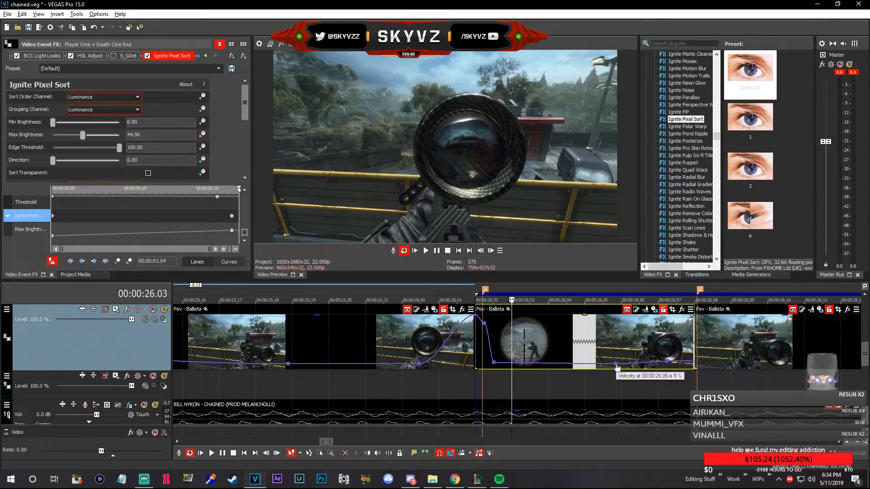
pyautogui.moveTo(661, 365); pyautogui.dragTo(687, 316)
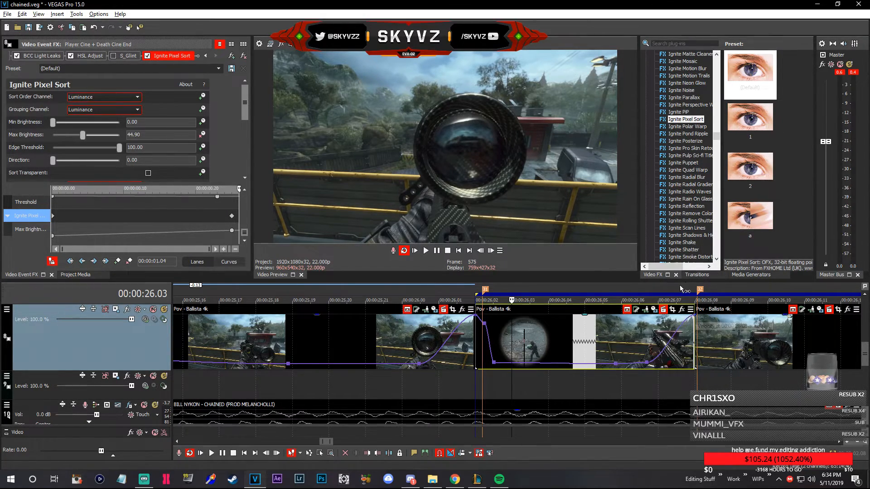
# Play from the end of the first gameplay piece to examine the scope piece's velocity ramp against the beat
pyautogui.click(393, 340)
pyautogui.press('space')
pyautogui.scroll(-1, 449, 347)
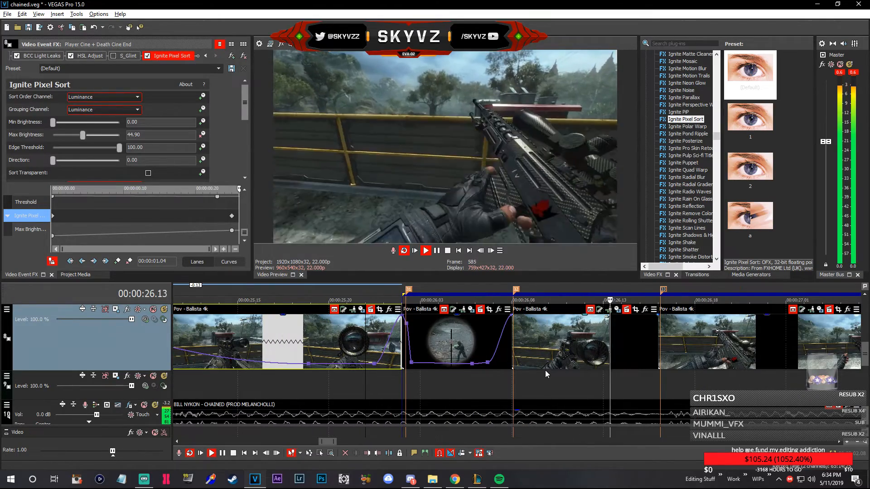
pyautogui.scroll(-3, 545, 371)
pyautogui.scroll(2, 531, 347)
pyautogui.click(545, 346)
pyautogui.press('space')
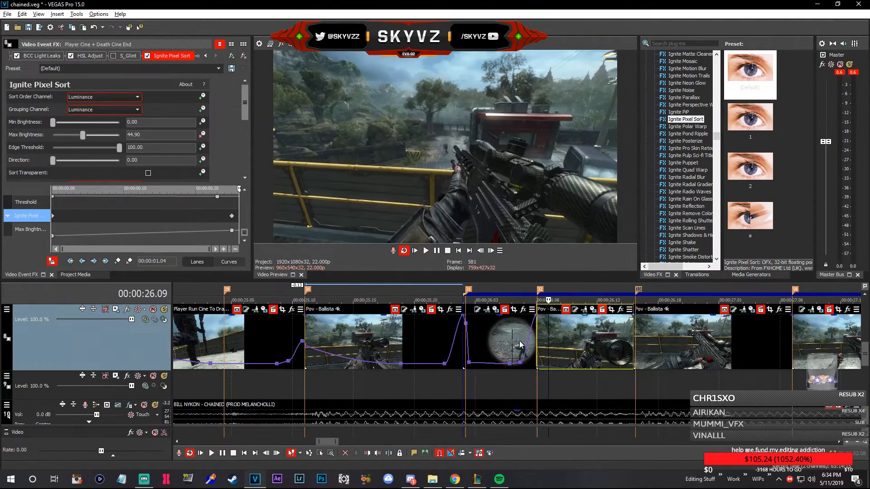
# Reset the scope piece's velocity envelope and reshape it with a gentler initial drop, a low middle and a moderate rise at the end
pyautogui.click(501, 345)
pyautogui.scroll(2, 508, 344)
pyautogui.press('v')
pyautogui.press('v')
pyautogui.moveTo(447, 361); pyautogui.dragTo(500, 366)
pyautogui.doubleClick(487, 359)
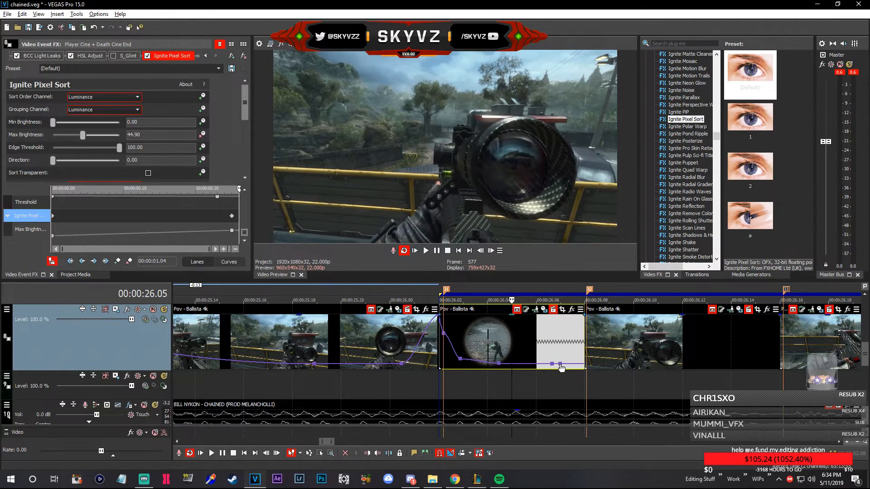
# Replay the cut from the first gameplay piece to the scope piece to examine the reshaped velocity
pyautogui.click(402, 338)
pyautogui.press('space')
pyautogui.press('space')
pyautogui.press('space')
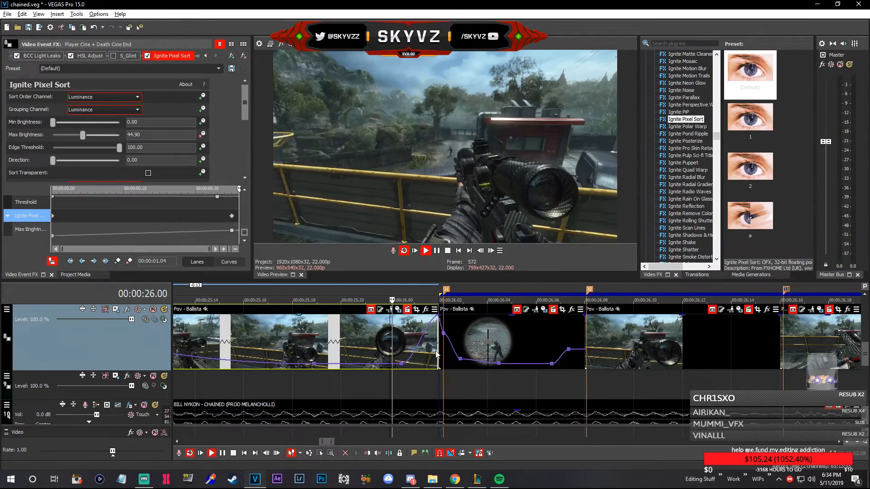
pyautogui.scroll(-4, 546, 373)
pyautogui.scroll(4, 570, 355)
pyautogui.press('space')
# Add a velocity envelope to the third gameplay piece, dropping quickly from a fast start to a slow middle
pyautogui.click(537, 363)
pyautogui.scroll(1, 536, 363)
pyautogui.moveTo(435, 360); pyautogui.dragTo(457, 365)
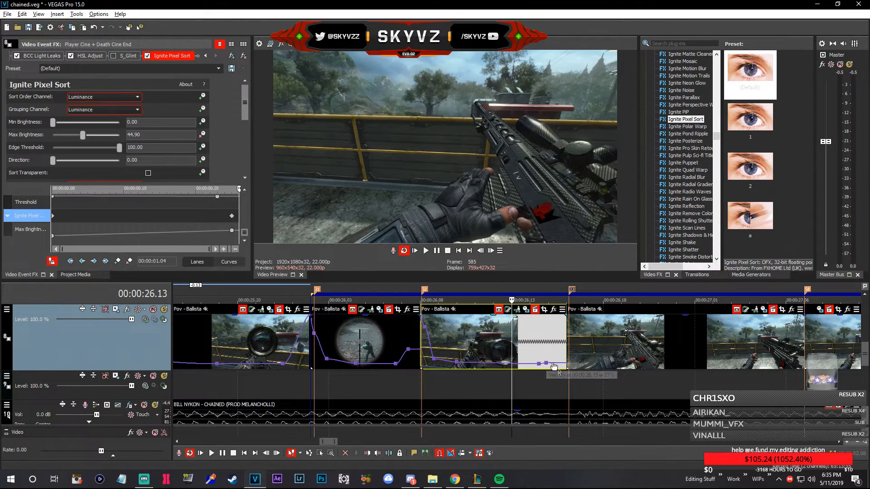
# Play from the scope piece onward to examine how the second and third gameplay pieces' velocity fits the song
pyautogui.click(381, 346)
pyautogui.press('space')
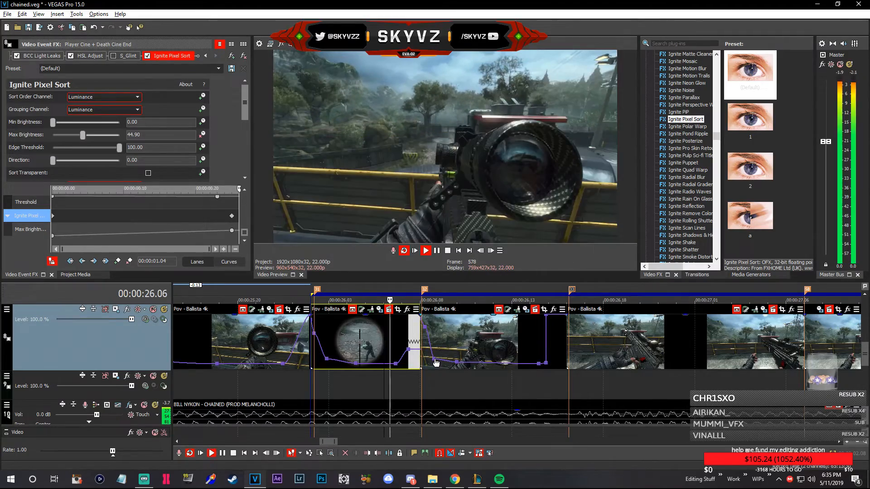
pyautogui.scroll(-3, 436, 362)
pyautogui.press('space')
pyautogui.press('space')
pyautogui.scroll(-2, 453, 360)
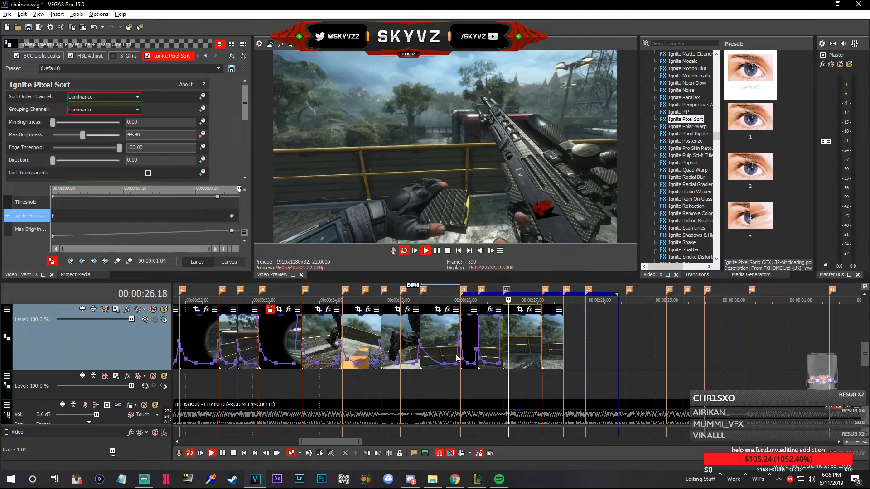
pyautogui.press('space')
# Copy the last Player Run Cine To Drawing Ballista Cine clip onto the empty track directly above the fourth gameplay piece
pyautogui.click(284, 340)
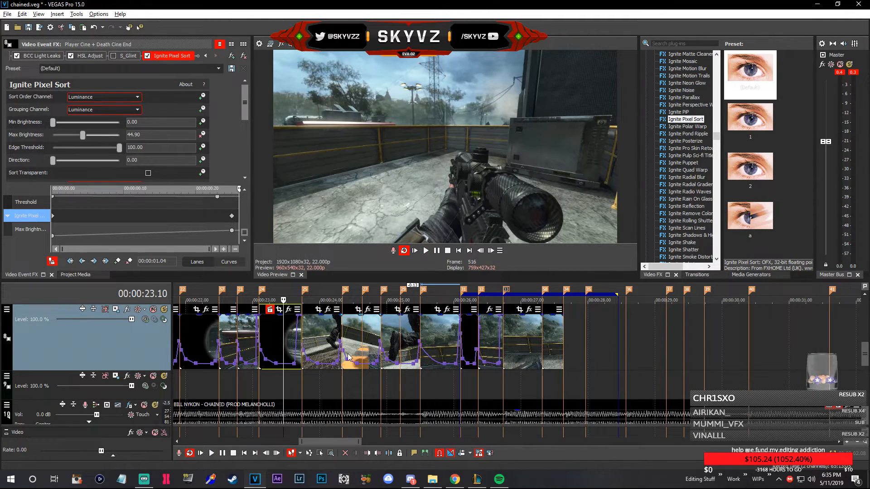
pyautogui.click(405, 344)
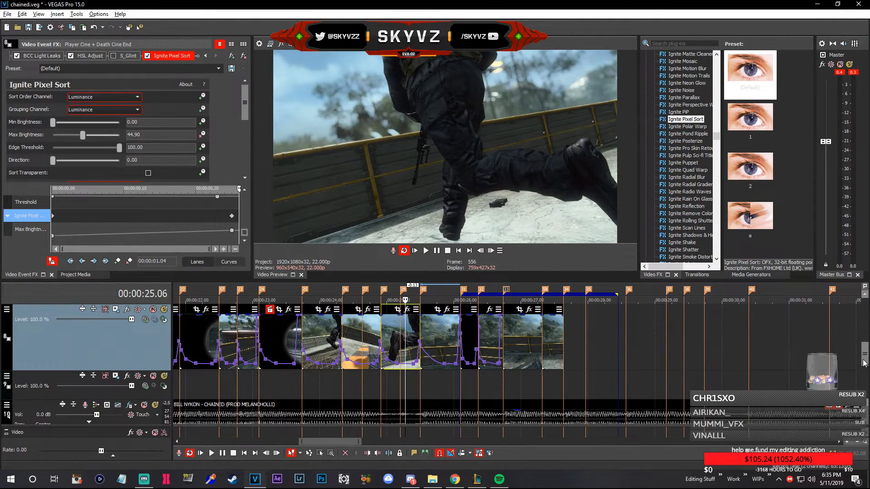
pyautogui.moveTo(863, 360); pyautogui.dragTo(863, 343)
pyautogui.click(503, 382)
pyautogui.hotkey('ctrl', 'v')
pyautogui.click(527, 378)
pyautogui.scroll(4, 527, 378)
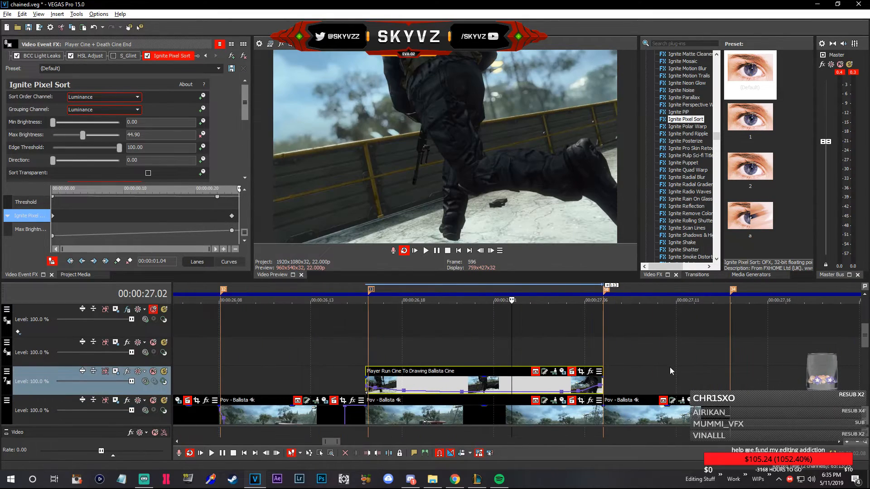
# Selectively paste only the cinematic clip's video event velocity envelope onto the fourth gameplay piece
pyautogui.moveTo(859, 337); pyautogui.dragTo(851, 358)
pyautogui.click(439, 362)
pyautogui.rightClick(457, 373)
pyautogui.click(508, 151)
pyautogui.click(482, 286)
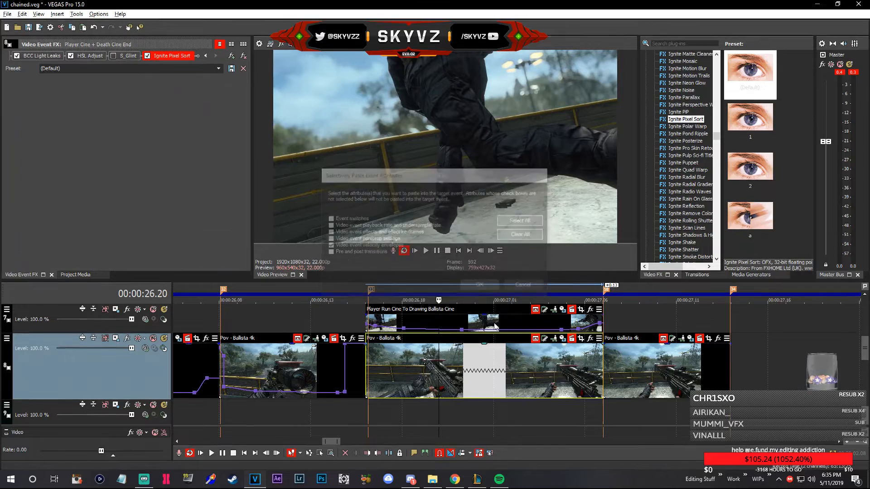
pyautogui.scroll(-2, 417, 329)
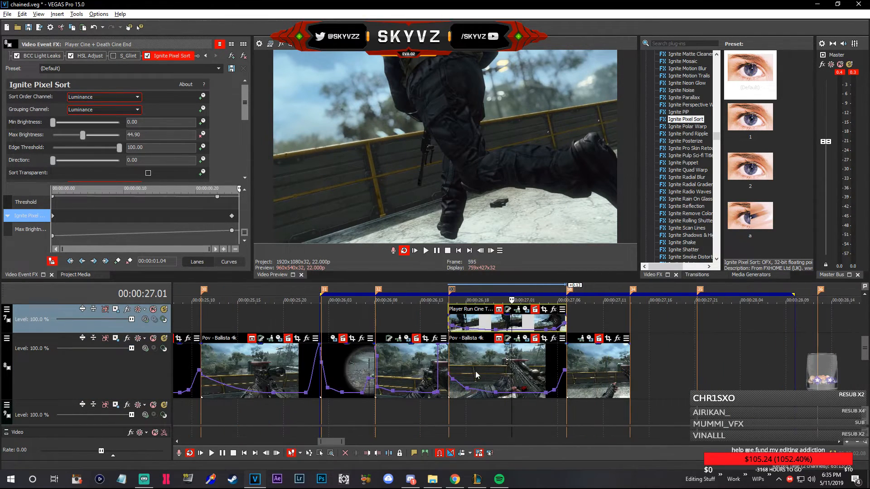
# Time-stretch the copied cinematic clip to match the third gameplay piece and paste only its velocity envelope onto that piece
pyautogui.moveTo(495, 321); pyautogui.dragTo(422, 321)
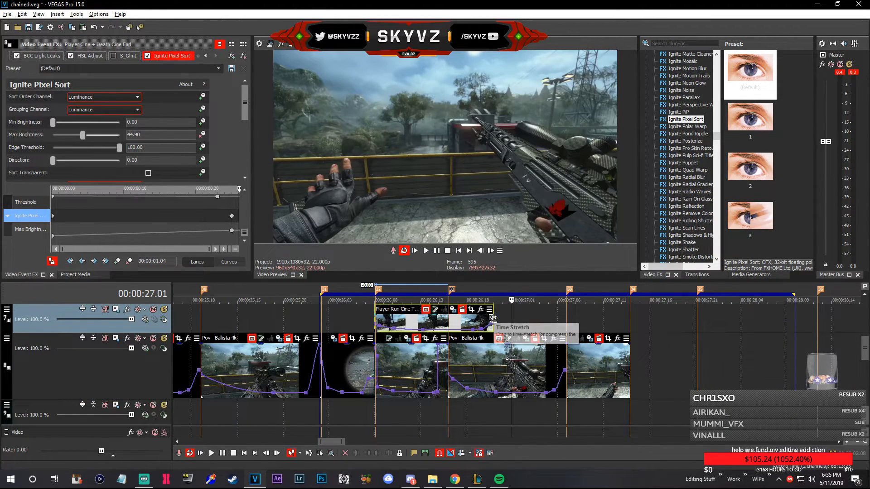
pyautogui.moveTo(493, 317); pyautogui.dragTo(449, 317)
pyautogui.click(421, 323)
pyautogui.rightClick(406, 371)
pyautogui.click(441, 152)
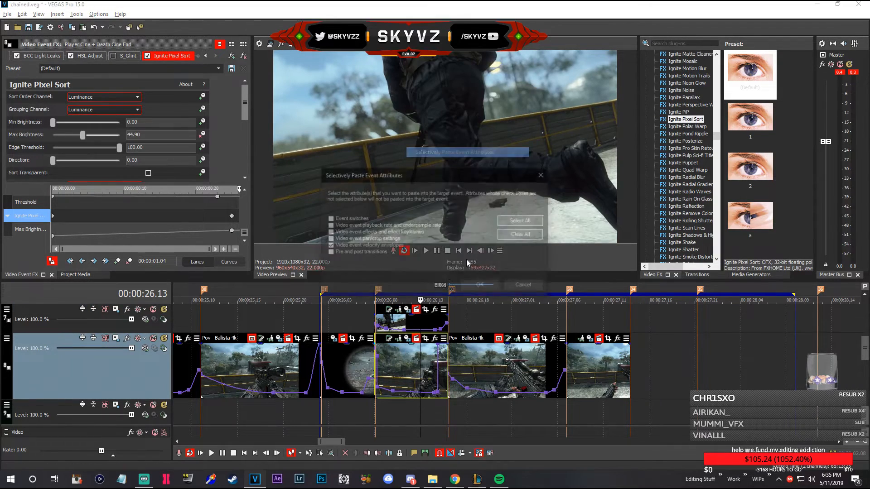
pyautogui.click(481, 287)
# Fit the copied cinematic clip above the scope piece and selectively paste only its velocity envelope onto the scope piece
pyautogui.moveTo(406, 323); pyautogui.dragTo(373, 319)
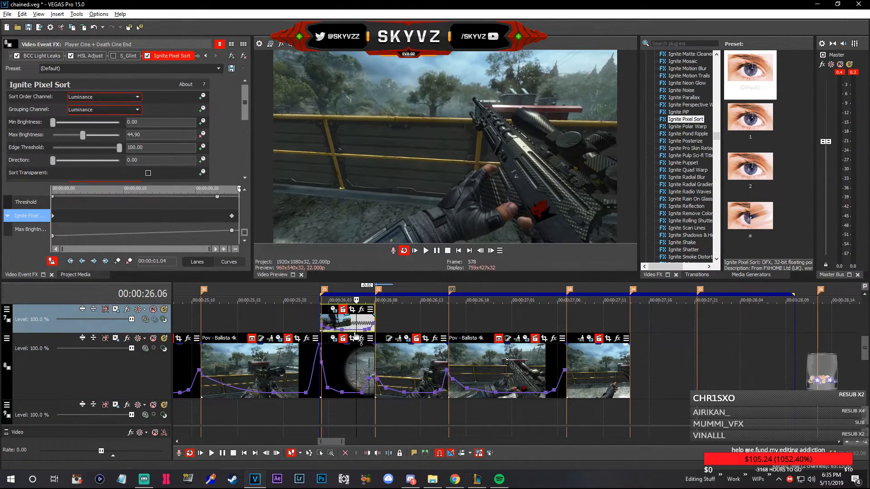
pyautogui.rightClick(357, 358)
pyautogui.click(384, 150)
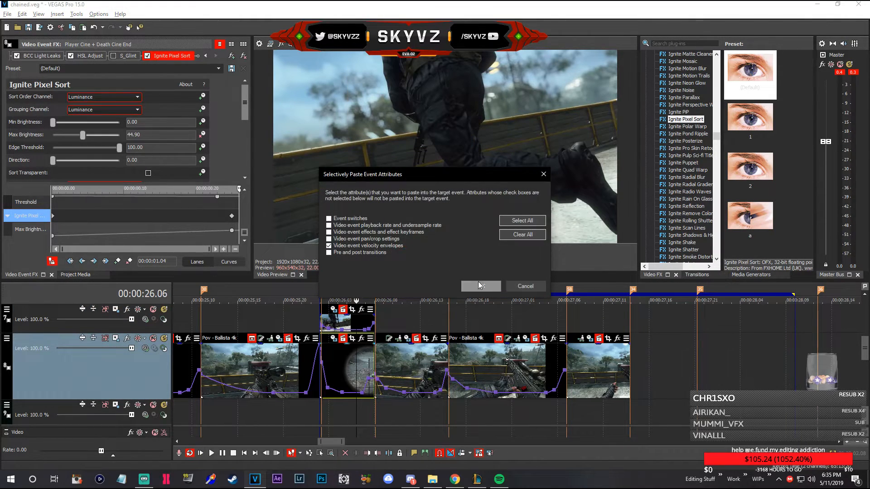
pyautogui.click(480, 286)
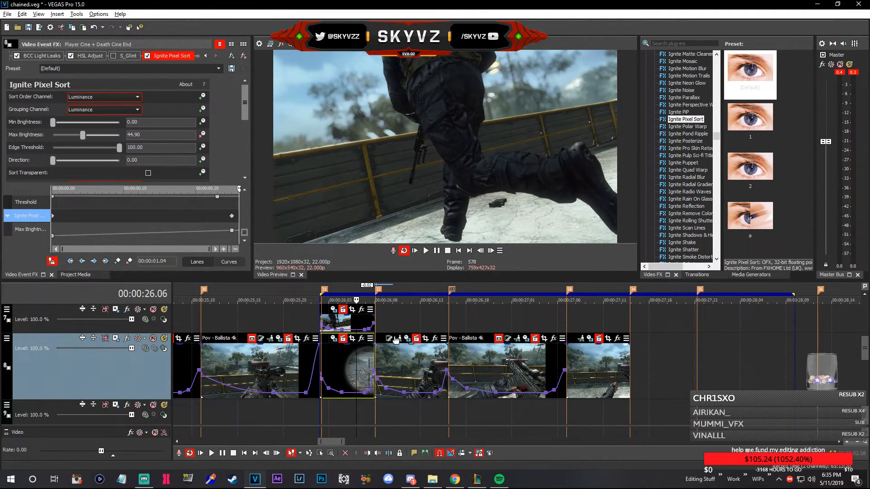
# Delete the helper cinematic clip from the upper track and replay the retimed gameplay pieces
pyautogui.click(343, 325)
pyautogui.press('Delete')
pyautogui.click(301, 311)
pyautogui.press('space')
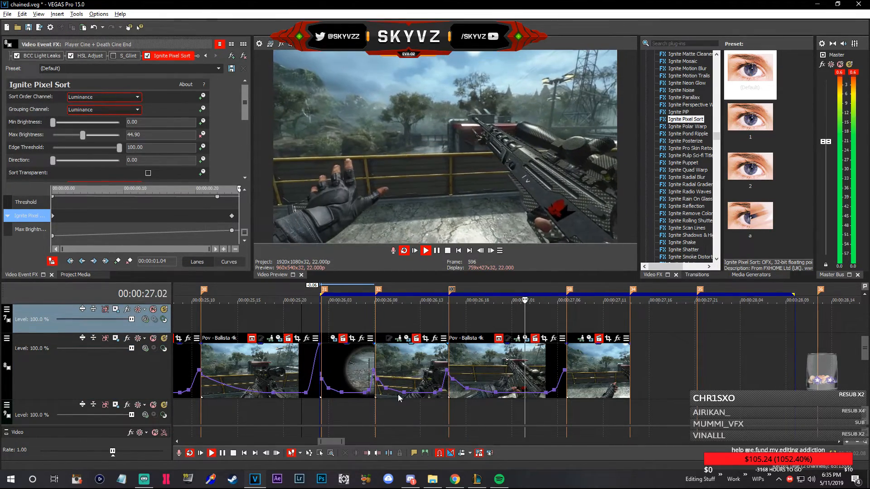
pyautogui.press('space')
pyautogui.press('space')
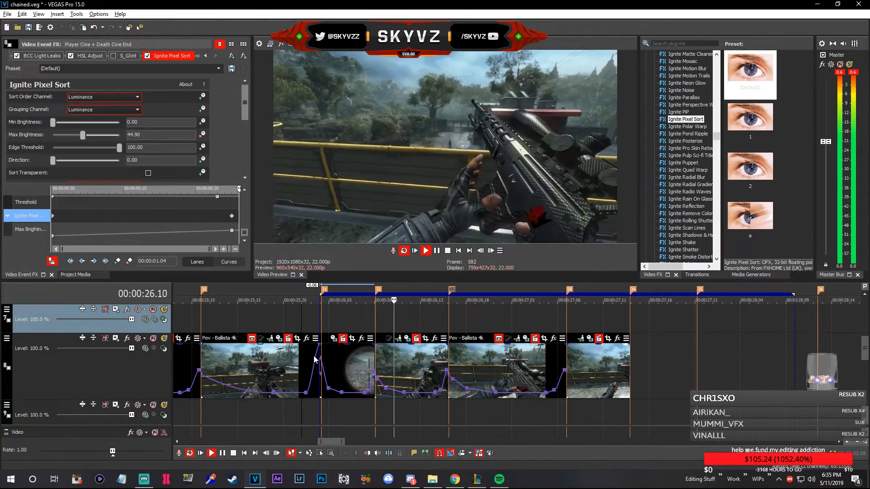
# Raise the velocity envelope on the last gameplay piece and add a point past its middle, set to 20% forward velocity
pyautogui.scroll(-3, 468, 386)
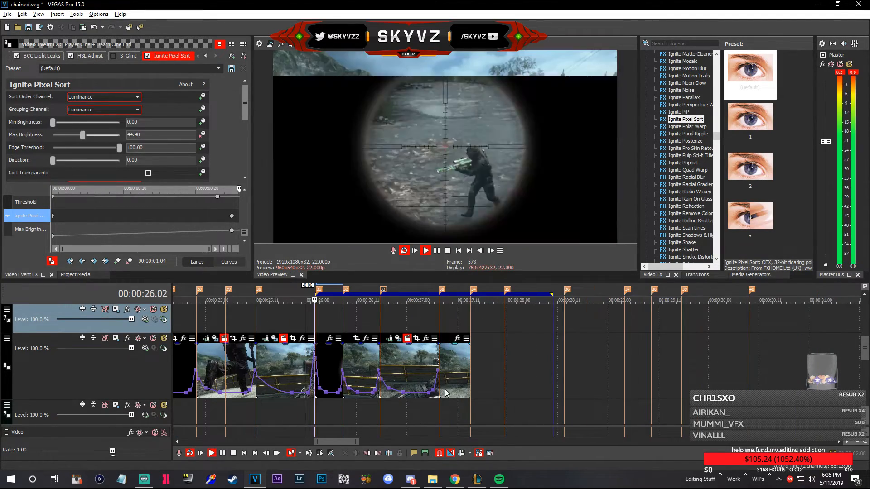
pyautogui.scroll(-3, 467, 381)
pyautogui.click(526, 364)
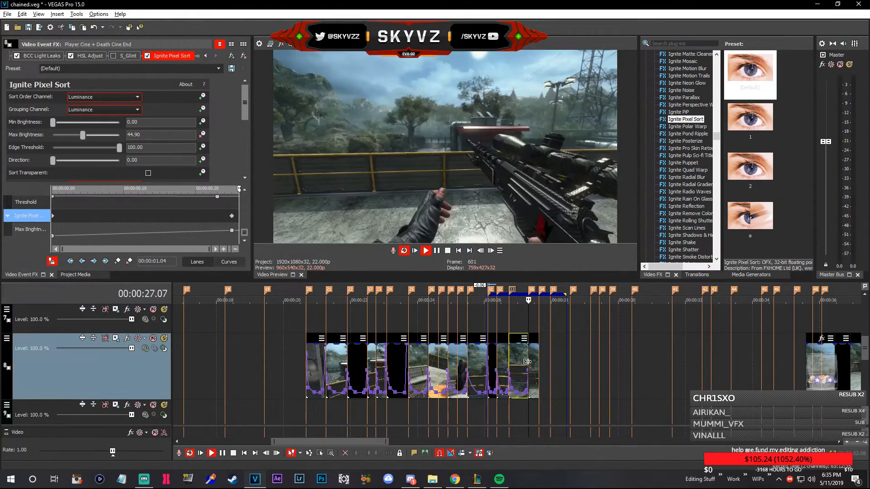
pyautogui.scroll(5, 535, 369)
pyautogui.press('space')
pyautogui.click(540, 380)
pyautogui.moveTo(510, 389); pyautogui.dragTo(510, 377)
pyautogui.doubleClick(535, 377)
pyautogui.rightClick(535, 377)
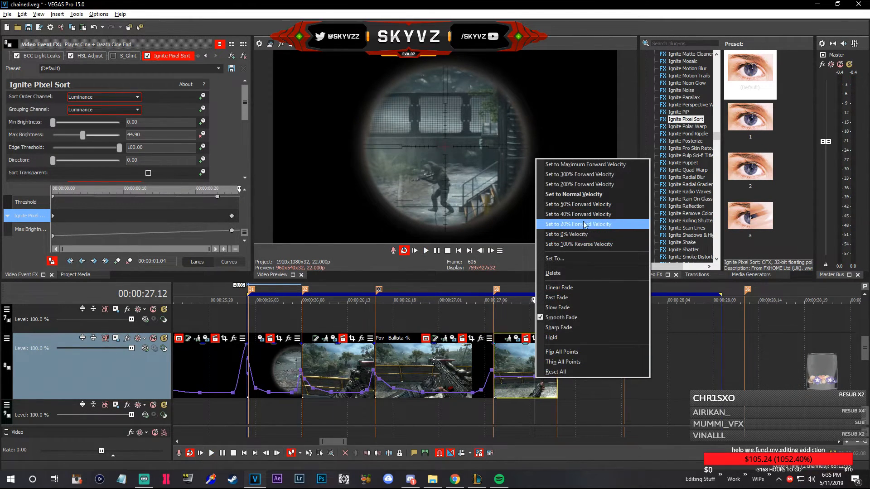
pyautogui.click(518, 356)
pyautogui.rightClick(534, 377)
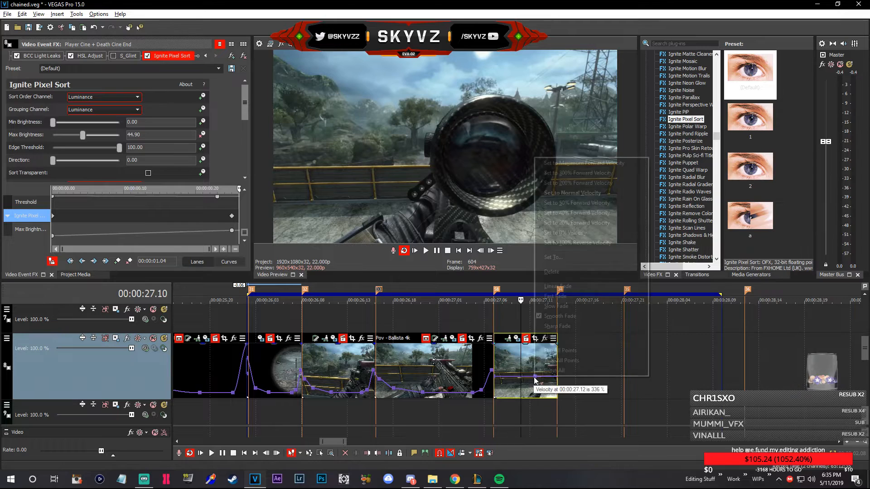
pyautogui.click(580, 222)
# Set the opening segment of the last gameplay piece's velocity envelope to Slow Fade and replay the piece
pyautogui.rightClick(506, 378)
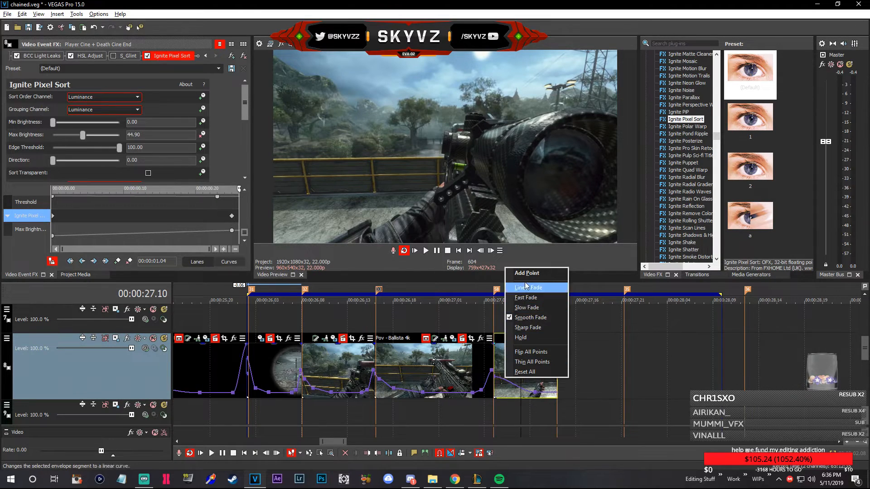
pyautogui.click(526, 308)
pyautogui.rightClick(511, 379)
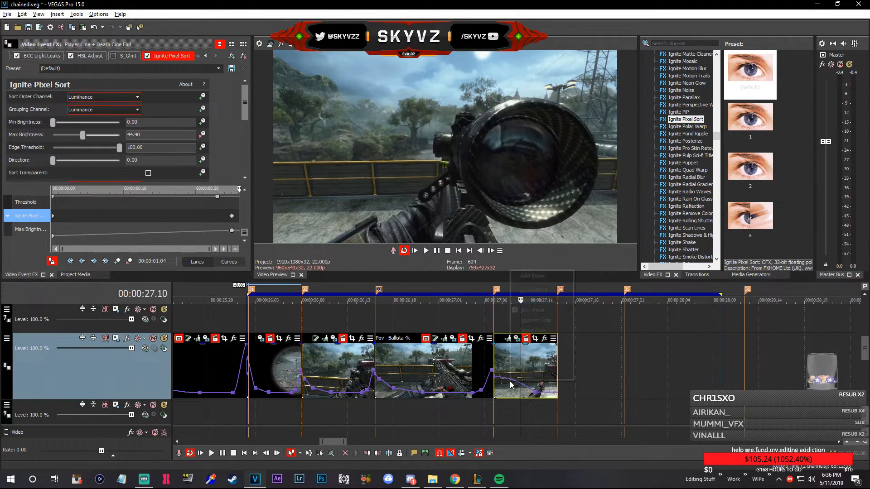
pyautogui.click(533, 310)
pyautogui.click(477, 359)
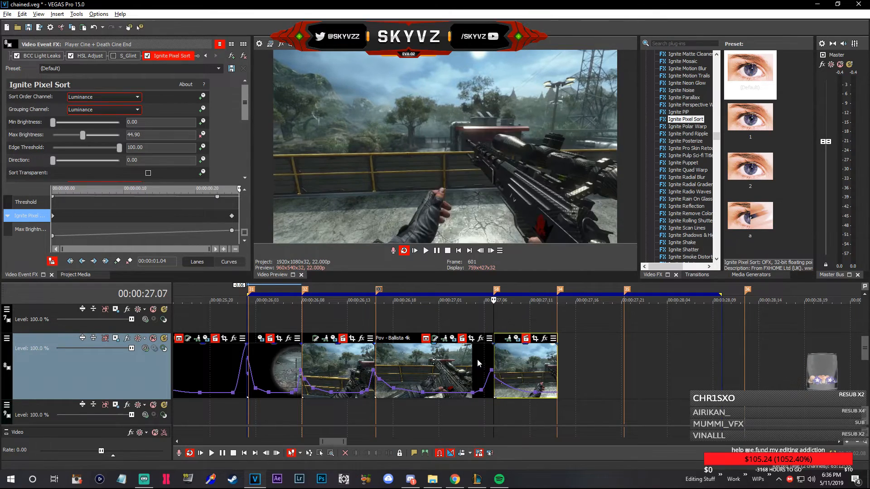
pyautogui.press('space')
# Move the next scope piece from the spare clips to the end of the gameplay sequence
pyautogui.scroll(-5, 559, 417)
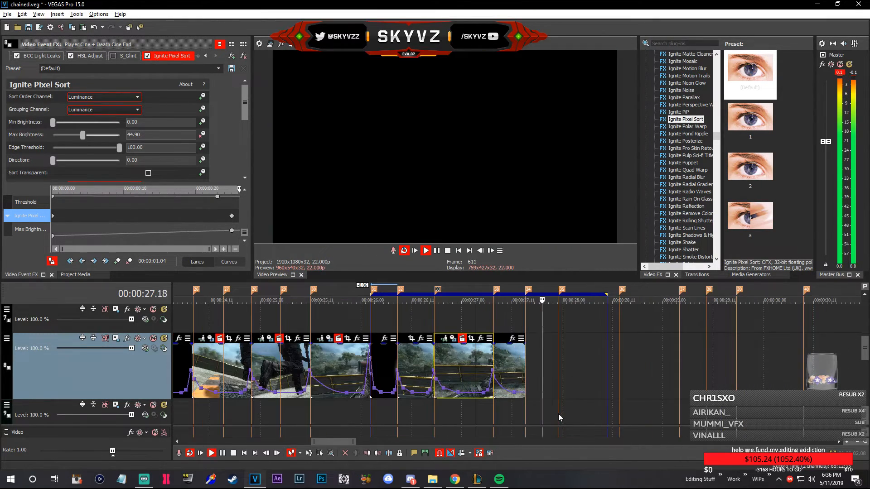
pyautogui.scroll(-2, 546, 401)
pyautogui.click(653, 374)
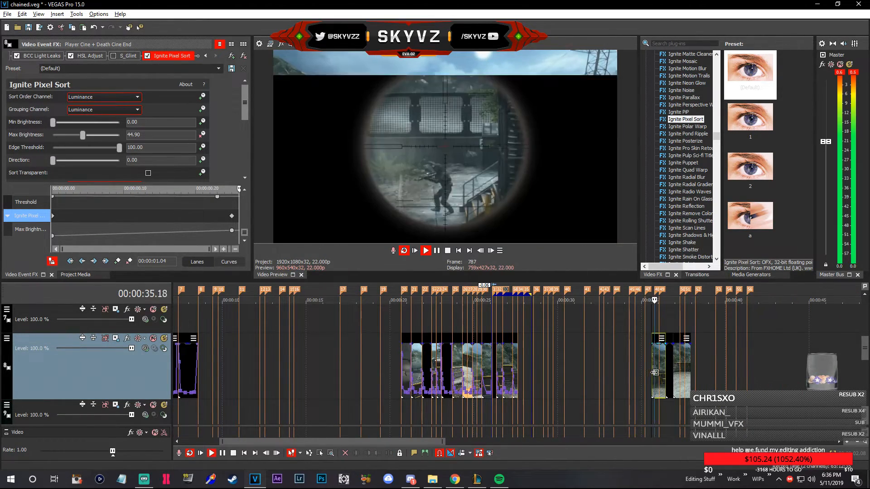
pyautogui.press('Return')
pyautogui.moveTo(669, 369); pyautogui.dragTo(520, 367)
pyautogui.click(518, 365)
pyautogui.scroll(4, 519, 364)
pyautogui.press('space')
pyautogui.press('space')
pyautogui.press('space')
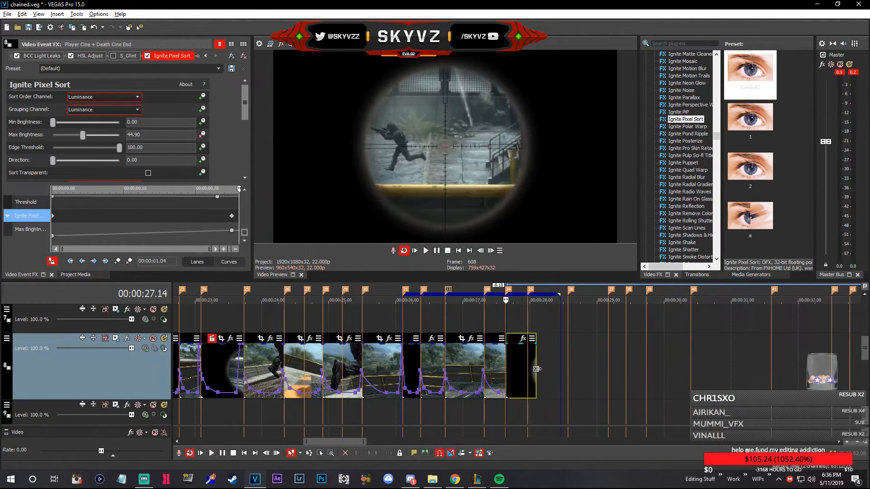
# Move the next Pov - Ballista 4k piece directly behind the new scope piece and shorten it toward the following beat marker
pyautogui.scroll(-3, 562, 370)
pyautogui.press('space')
pyautogui.moveTo(837, 383); pyautogui.dragTo(537, 366)
pyautogui.click(535, 366)
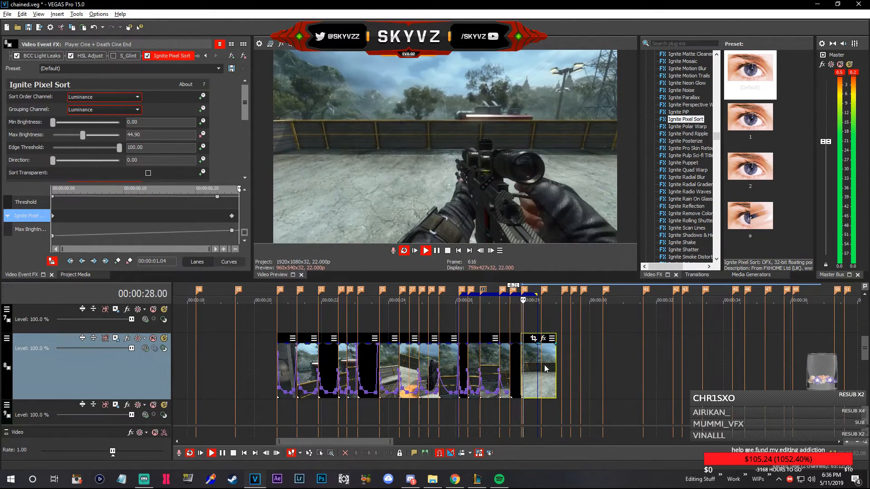
pyautogui.moveTo(556, 365); pyautogui.dragTo(543, 365)
# Fit a copied retimed gameplay piece above the new scope piece and selectively paste only its video event velocity envelope onto the scope piece
pyautogui.click(491, 366)
pyautogui.scroll(3, 491, 363)
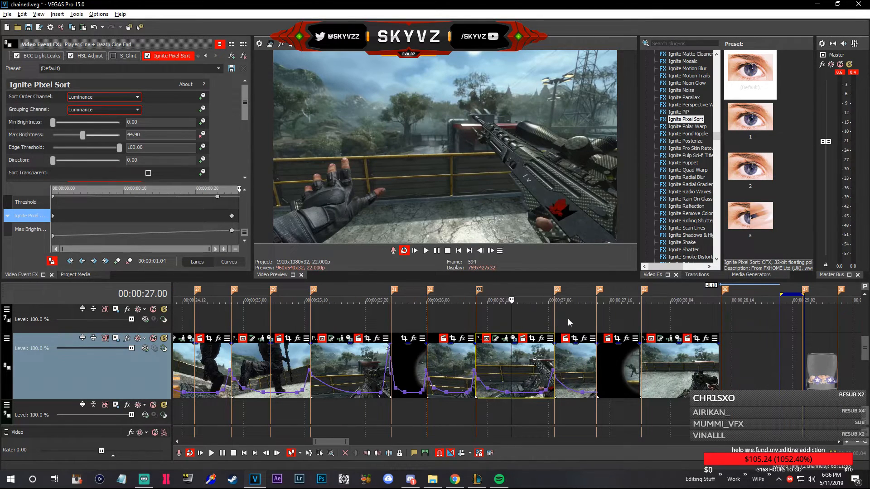
pyautogui.click(595, 322)
pyautogui.hotkey('ctrl', 'v')
pyautogui.moveTo(675, 321); pyautogui.dragTo(633, 322)
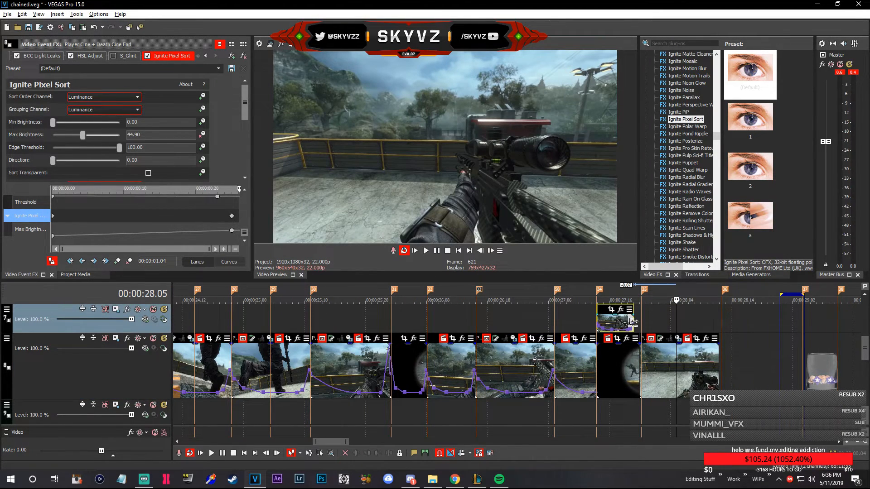
pyautogui.click(616, 362)
pyautogui.rightClick(617, 363)
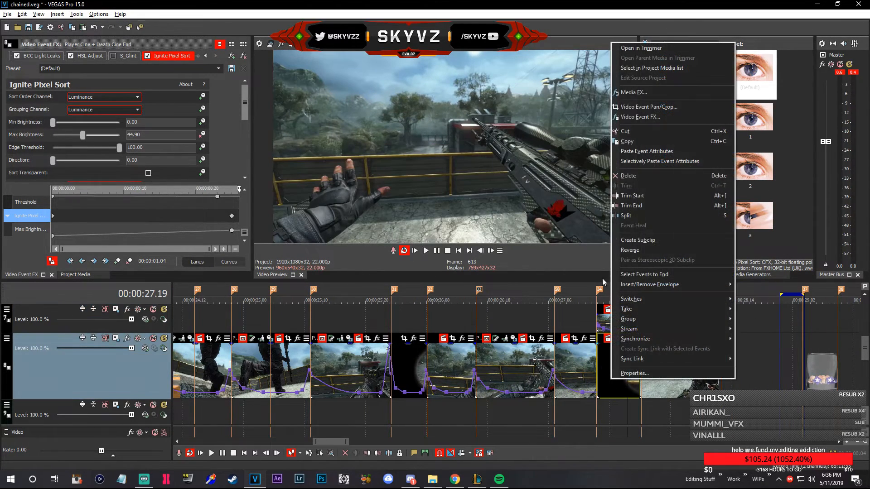
pyautogui.click(640, 166)
pyautogui.click(481, 285)
# Fit the helper copy above the last gameplay piece and selectively paste only its video event velocity envelope onto that piece
pyautogui.moveTo(607, 322); pyautogui.dragTo(650, 322)
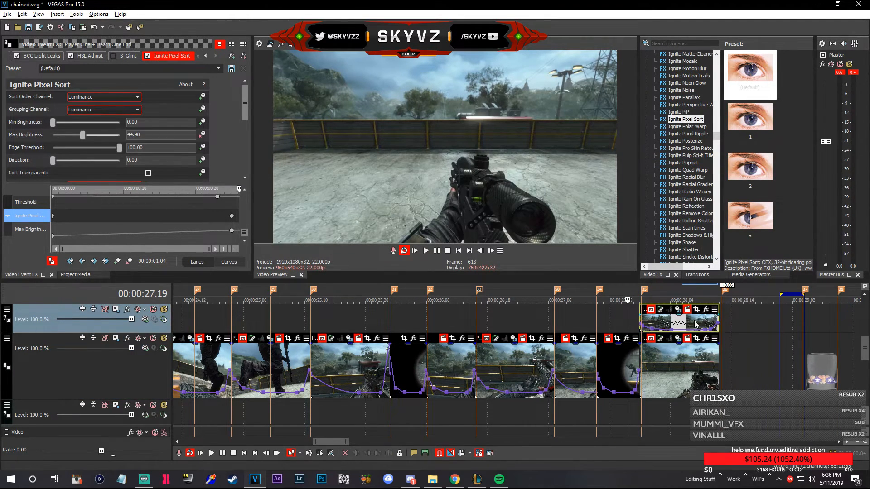
pyautogui.click(696, 363)
pyautogui.rightClick(675, 383)
pyautogui.click(685, 167)
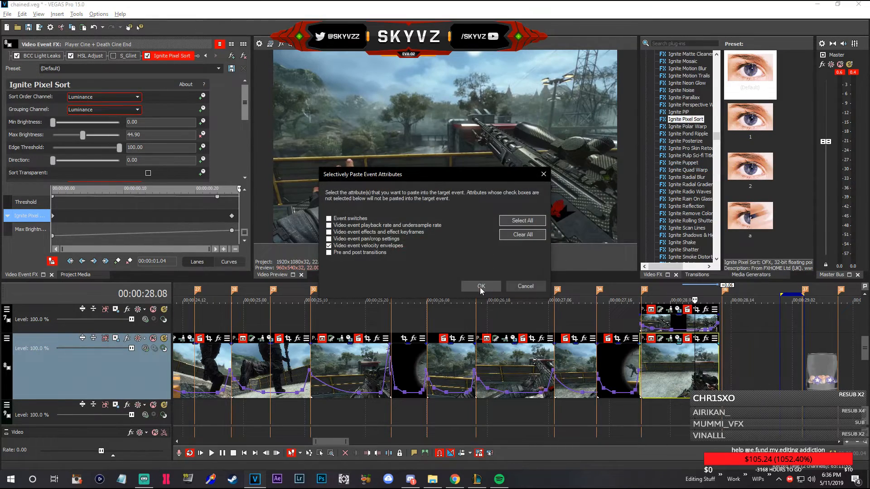
pyautogui.click(480, 288)
# Delete the helper copy from the upper track and play the whole gameplay sequence as a loop region
pyautogui.scroll(-2, 672, 358)
pyautogui.scroll(-3, 672, 354)
pyautogui.moveTo(248, 313); pyautogui.dragTo(541, 307)
pyautogui.press('space')
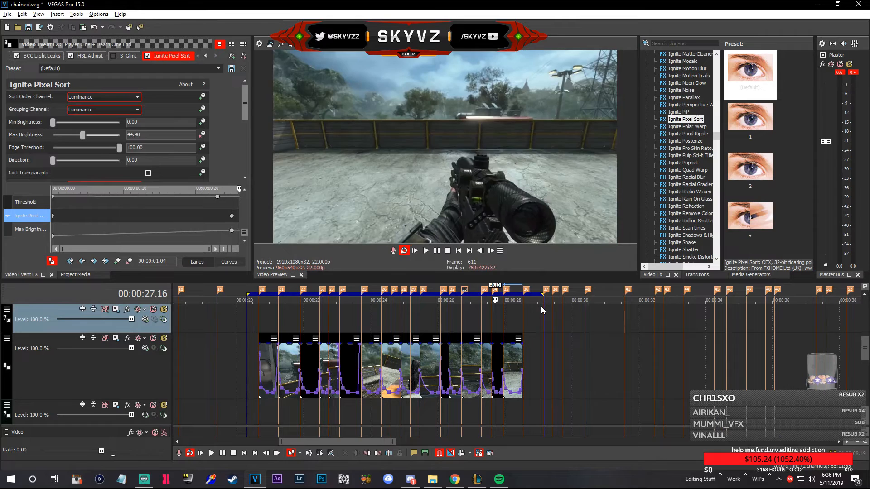
pyautogui.press('space')
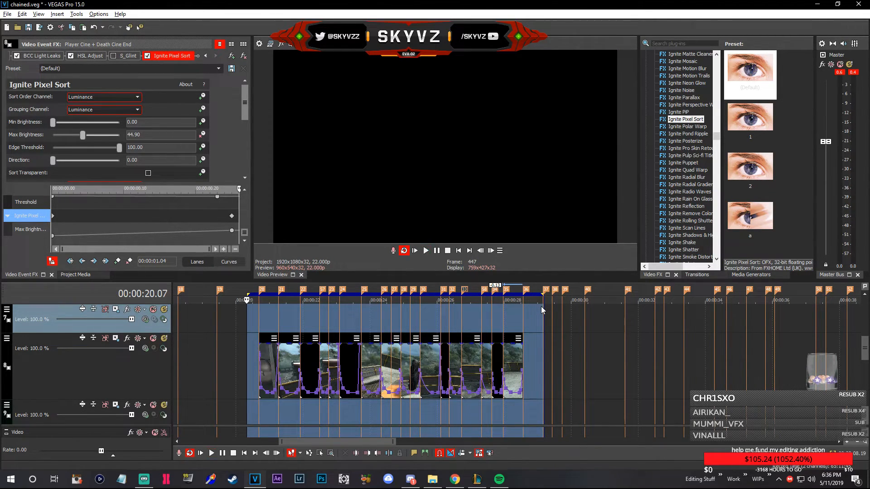
pyautogui.press('space')
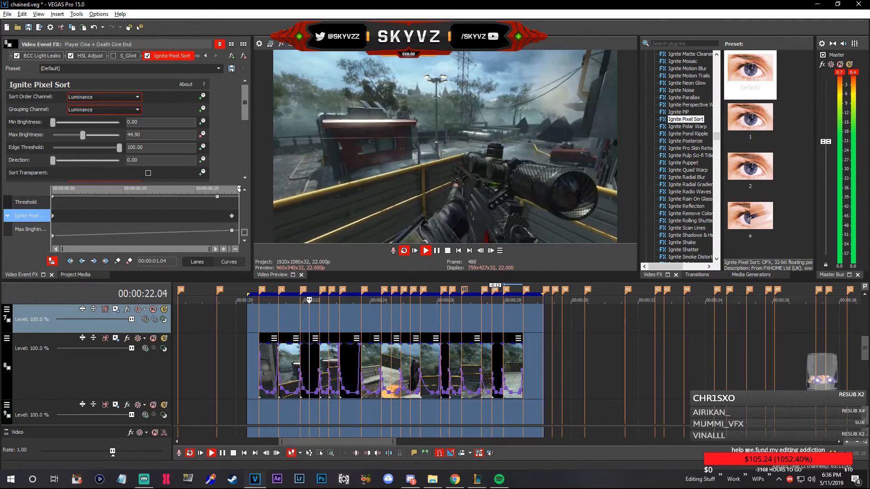
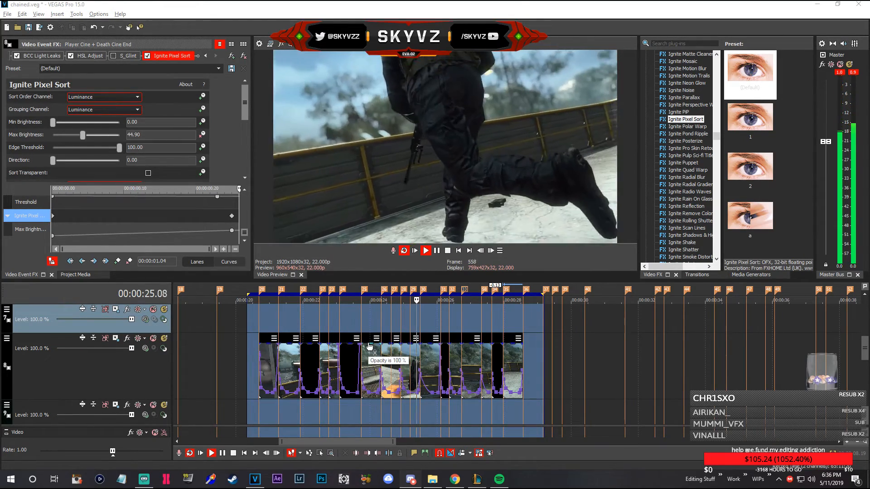
# Steepen the initial velocity drop of the first Pov - Ballista 4k piece after the running cinematic and replay it
pyautogui.click(423, 355)
pyautogui.scroll(4, 423, 355)
pyautogui.press('space')
pyautogui.scroll(2, 540, 373)
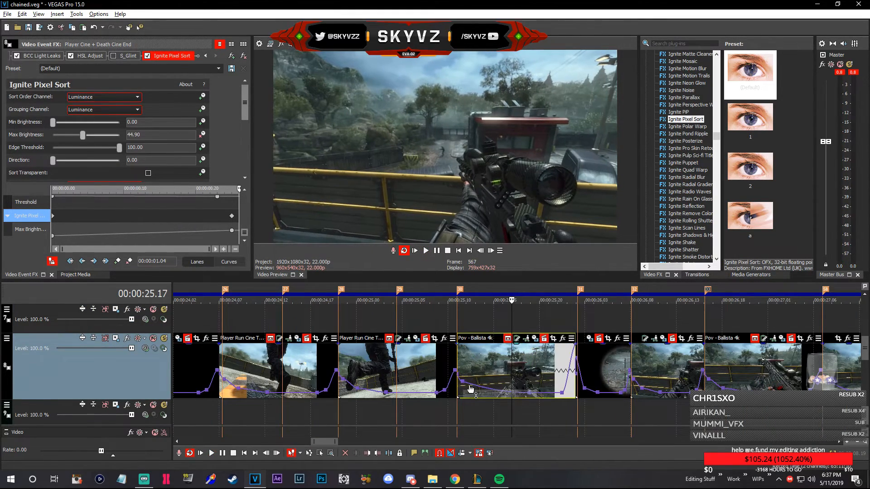
pyautogui.click(384, 355)
pyautogui.press('space')
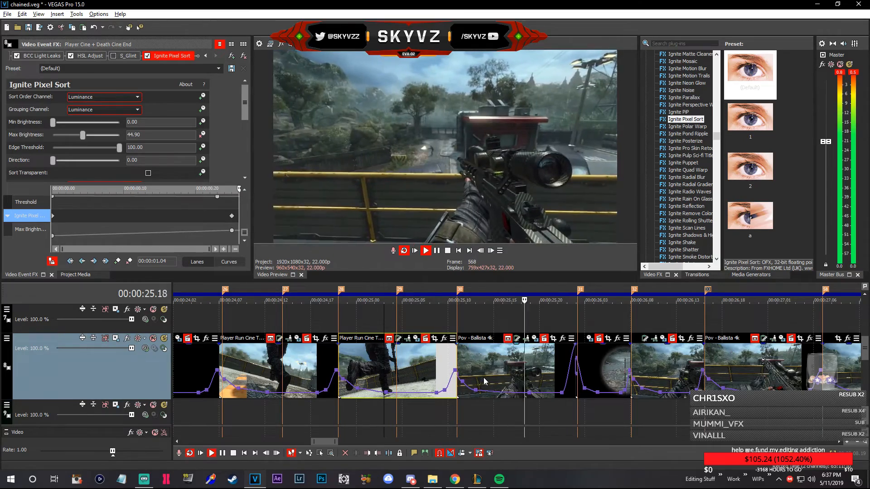
pyautogui.scroll(-1, 490, 374)
pyautogui.press('space')
# Move the velocity point before that gameplay piece's final ramp slightly earlier and higher, and replay the following cuts
pyautogui.press('space')
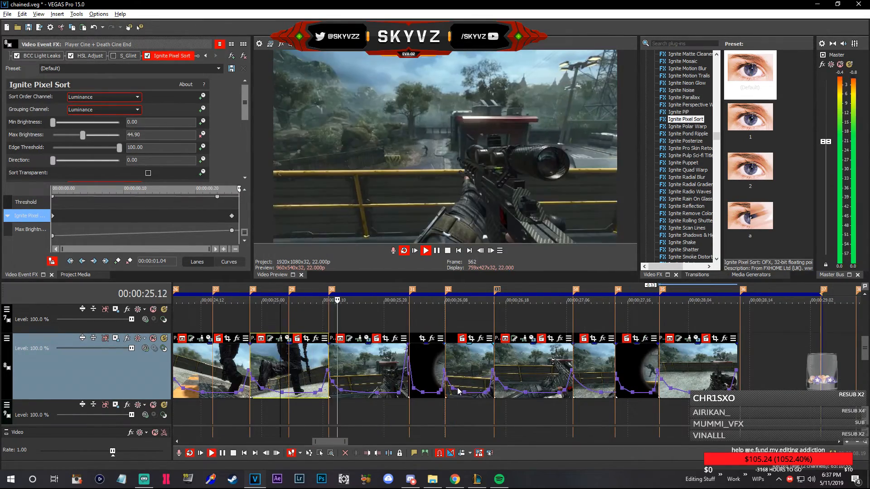
pyautogui.scroll(2, 497, 383)
pyautogui.press('space')
pyautogui.moveTo(640, 393); pyautogui.dragTo(630, 389)
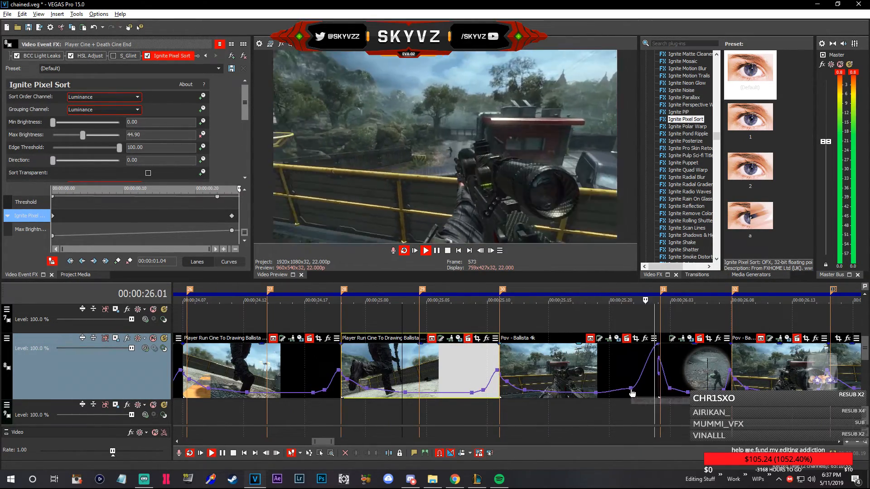
pyautogui.press('space')
pyautogui.press('space')
pyautogui.press('space')
pyautogui.press('space')
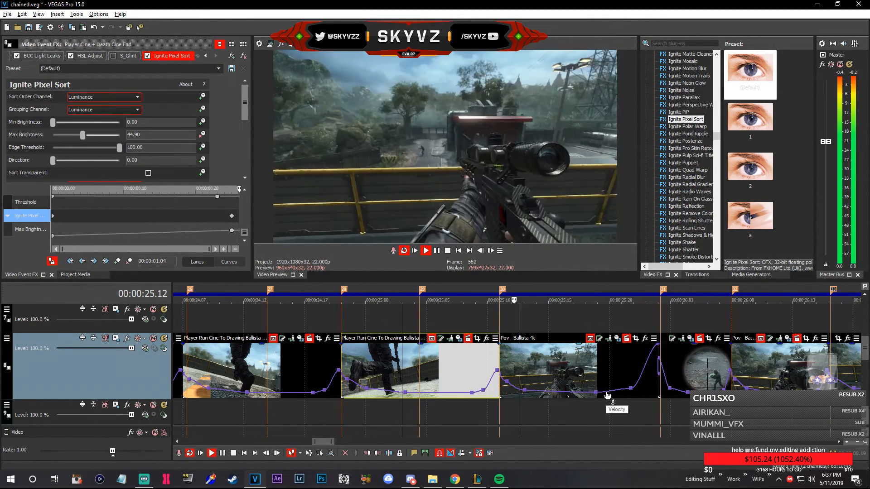
pyautogui.scroll(-3, 580, 394)
pyautogui.scroll(-4, 551, 391)
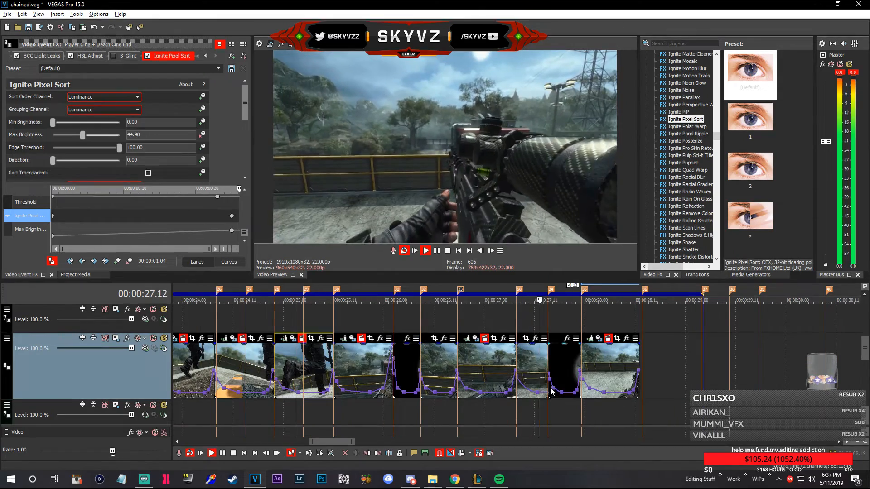
# Nudge the velocity point at the cut between the last scope piece and the final gameplay piece, and replay the transition
pyautogui.press('Return')
pyautogui.scroll(4, 526, 368)
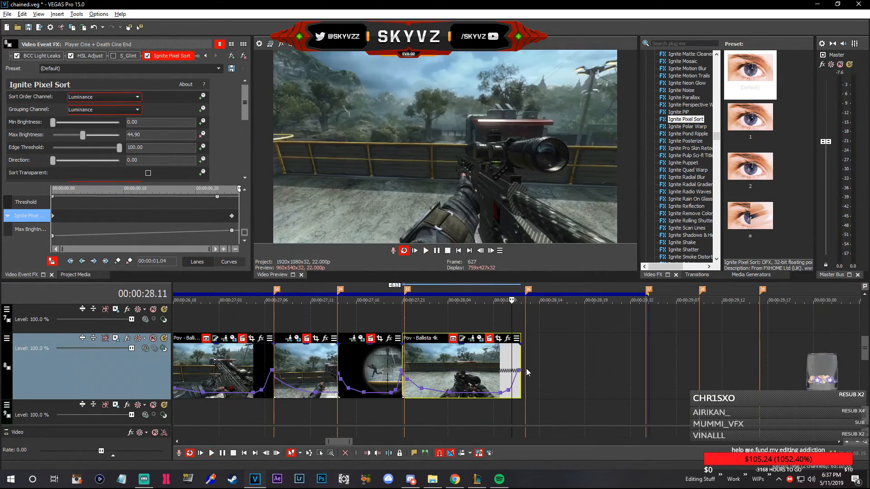
pyautogui.moveTo(403, 375); pyautogui.dragTo(404, 371)
pyautogui.press('space')
pyautogui.click(374, 368)
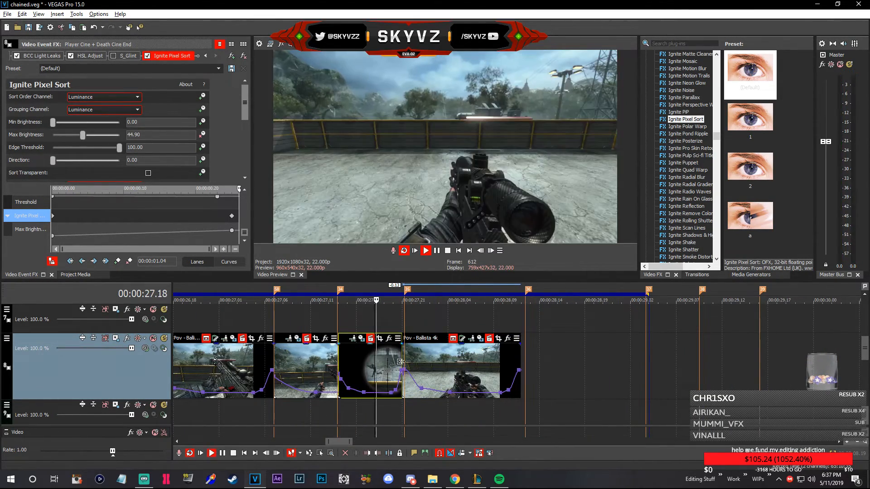
pyautogui.press('space')
pyautogui.press('space')
pyautogui.press('space')
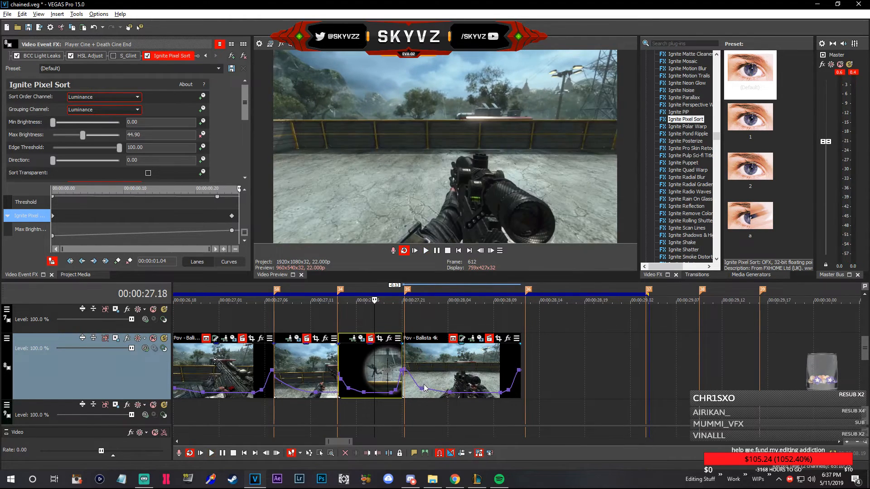
# Try moving the second velocity point of the final gameplay piece slightly earlier while replaying the cut
pyautogui.press('space')
pyautogui.moveTo(421, 389); pyautogui.dragTo(415, 390)
pyautogui.press('space')
pyautogui.press('space')
pyautogui.press('space')
pyautogui.press('space')
pyautogui.press('space')
pyautogui.moveTo(415, 390)
pyautogui.mouseDown()
pyautogui.moveTo(406, 392)
pyautogui.moveTo(419, 390)
pyautogui.mouseUp()
pyautogui.press('space')
pyautogui.press('space')
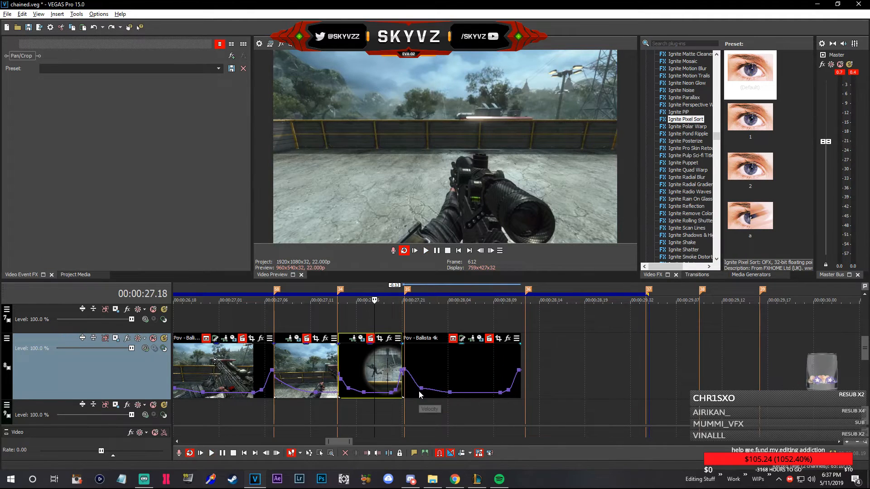
pyautogui.press('space')
pyautogui.press('space')
# Step frame by frame through the opening gameplay pieces to examine their motion and cut timing
pyautogui.scroll(-3, 373, 377)
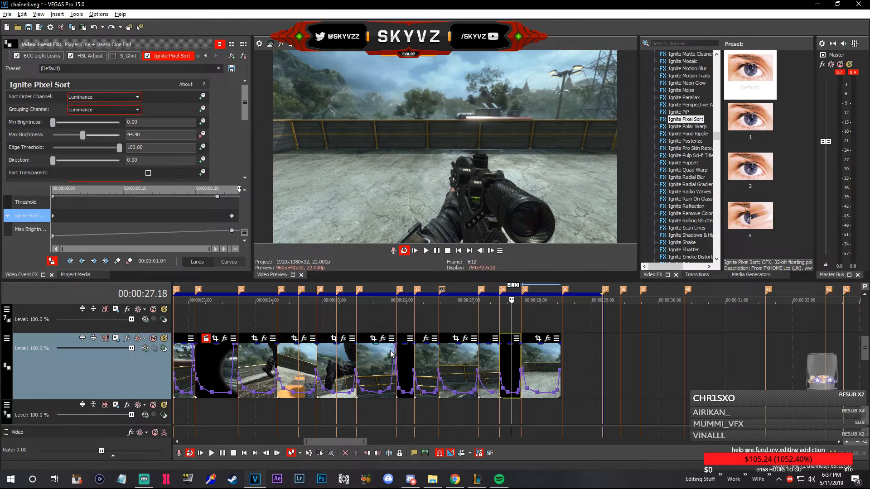
pyautogui.scroll(-3, 477, 366)
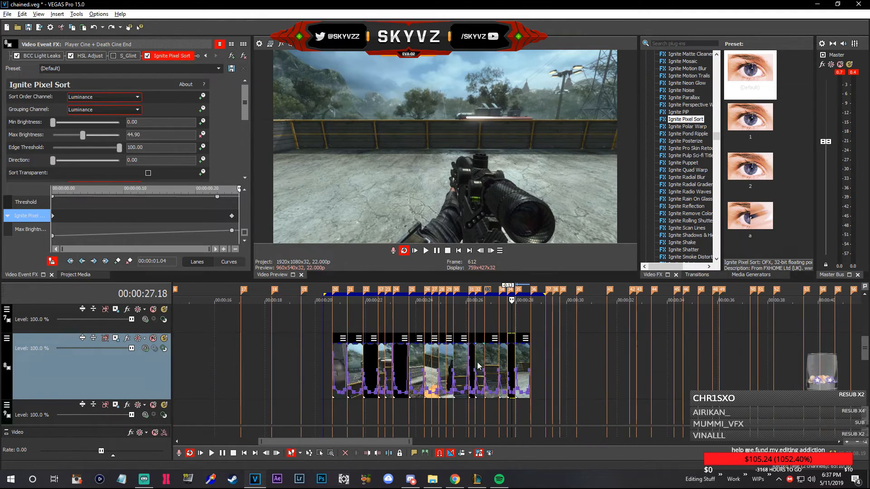
pyautogui.click(340, 364)
pyautogui.scroll(6, 342, 365)
pyautogui.press('Right')
pyautogui.press('Right')
pyautogui.press('Right')
pyautogui.press('Right')
pyautogui.press('Right')
pyautogui.press('Right')
pyautogui.press('Right')
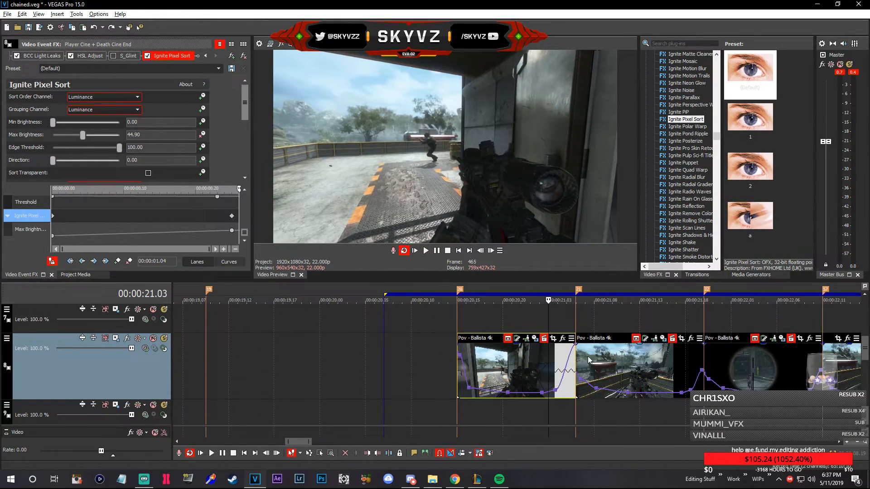
pyautogui.scroll(-2, 572, 371)
pyautogui.press('Right')
pyautogui.press('Right')
pyautogui.press('Right')
pyautogui.press('Right')
pyautogui.press('Right')
pyautogui.press('Right')
pyautogui.press('Right')
# Step frame by frame from the opening Pov - Ballista 4k piece through the scope pieces to examine their retiming up to the running cinematic
pyautogui.click(549, 368)
pyautogui.press('Right')
pyautogui.press('Right')
pyautogui.press('Right')
pyautogui.press('Right')
pyautogui.press('Right')
pyautogui.press('Right')
pyautogui.press('Right')
pyautogui.press('Right')
pyautogui.press('Right')
pyautogui.press('Right')
pyautogui.press('Right')
pyautogui.press('Right')
pyautogui.press('Right')
pyautogui.press('Right')
pyautogui.press('Right')
pyautogui.press('Right')
pyautogui.press('Right')
pyautogui.press('Right')
pyautogui.press('Right')
pyautogui.scroll(3, 602, 389)
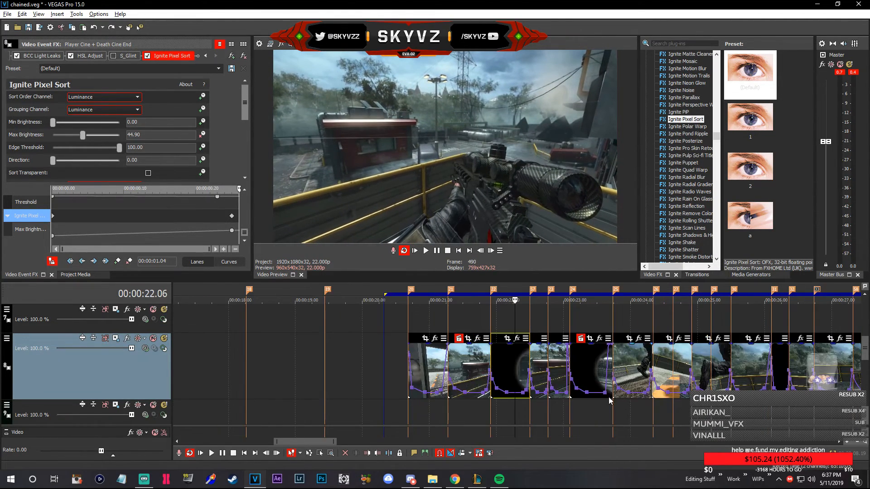
pyautogui.press('Right')
pyautogui.press('Right')
pyautogui.press('Right')
pyautogui.press('Right')
pyautogui.press('Right')
pyautogui.press('Right')
pyautogui.press('Right')
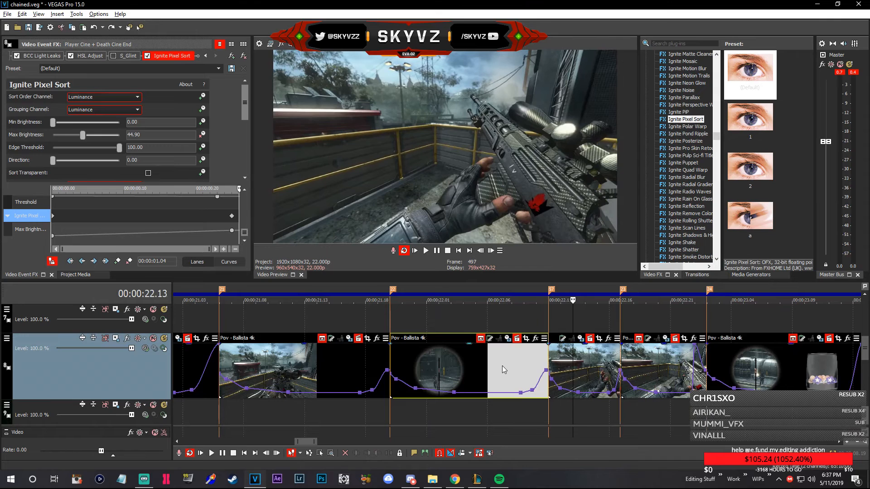
pyautogui.press('Right')
pyautogui.press('Right')
pyautogui.press('Right')
pyautogui.press('Right')
pyautogui.press('Right')
pyautogui.press('Right')
pyautogui.press('Right')
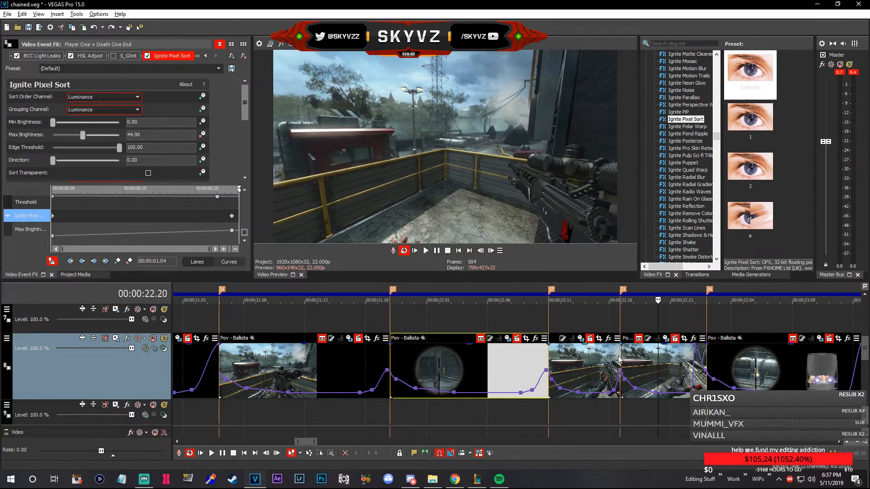
pyautogui.press('Right')
pyautogui.press('Right')
pyautogui.press('Right')
pyautogui.press('Right')
pyautogui.press('Right')
pyautogui.press('Right')
pyautogui.press('Right')
pyautogui.press('Right')
pyautogui.press('Right')
pyautogui.press('Right')
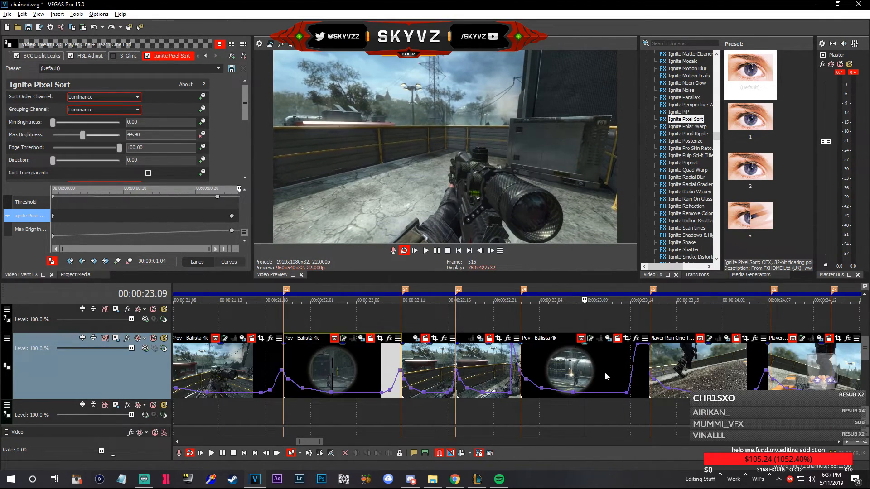
pyautogui.press('Right')
pyautogui.press('Right')
pyautogui.press('Right')
pyautogui.press('Right')
pyautogui.press('Right')
pyautogui.press('Right')
pyautogui.press('Right')
pyautogui.press('Right')
pyautogui.press('Right')
pyautogui.press('Right')
pyautogui.press('Right')
pyautogui.press('Right')
pyautogui.press('Right')
# Step frame by frame through the Player Run Cine pieces and into the following gameplay piece to examine their motion and cuts
pyautogui.scroll(-1, 623, 378)
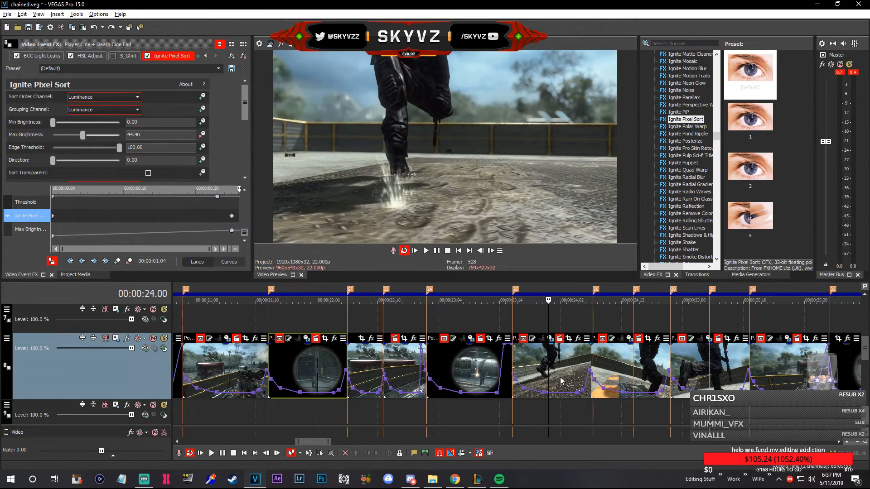
pyautogui.scroll(-3, 503, 371)
pyautogui.press('Right')
pyautogui.press('Right')
pyautogui.press('Right')
pyautogui.press('Right')
pyautogui.press('Right')
pyautogui.press('Right')
pyautogui.press('Right')
pyautogui.press('Right')
pyautogui.press('Right')
pyautogui.press('Right')
pyautogui.press('Right')
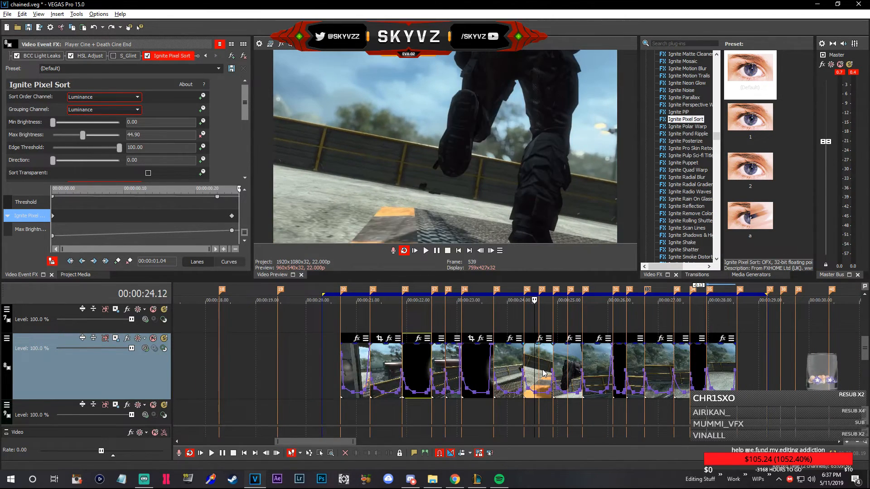
pyautogui.press('Right')
pyautogui.press('Right')
pyautogui.press('Right')
pyautogui.press('Right')
pyautogui.press('Right')
pyautogui.press('Right')
pyautogui.press('Right')
pyautogui.press('Right')
pyautogui.press('Right')
pyautogui.press('Right')
pyautogui.press('Right')
pyautogui.press('Right')
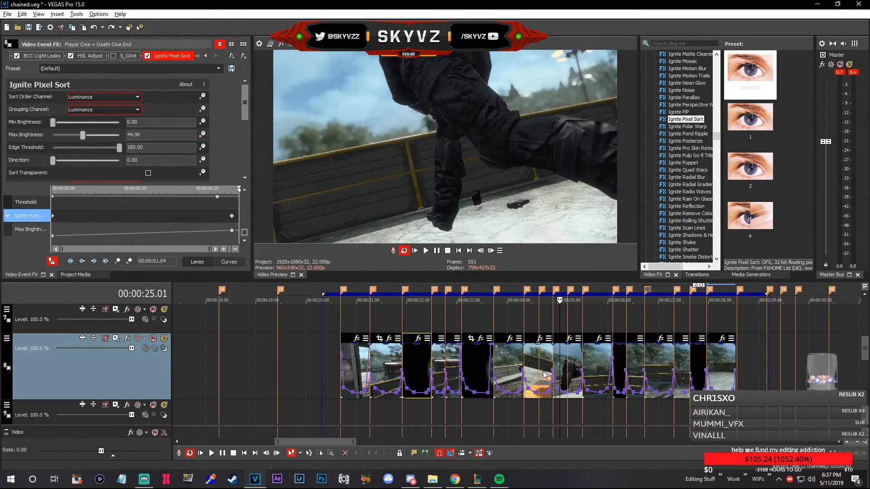
pyautogui.press('Right')
pyautogui.press('Right')
pyautogui.press('Right')
pyautogui.press('Right')
pyautogui.press('Right')
pyautogui.press('Right')
pyautogui.press('Right')
pyautogui.press('Right')
pyautogui.press('Right')
pyautogui.press('Right')
pyautogui.press('Right')
pyautogui.scroll(4, 562, 371)
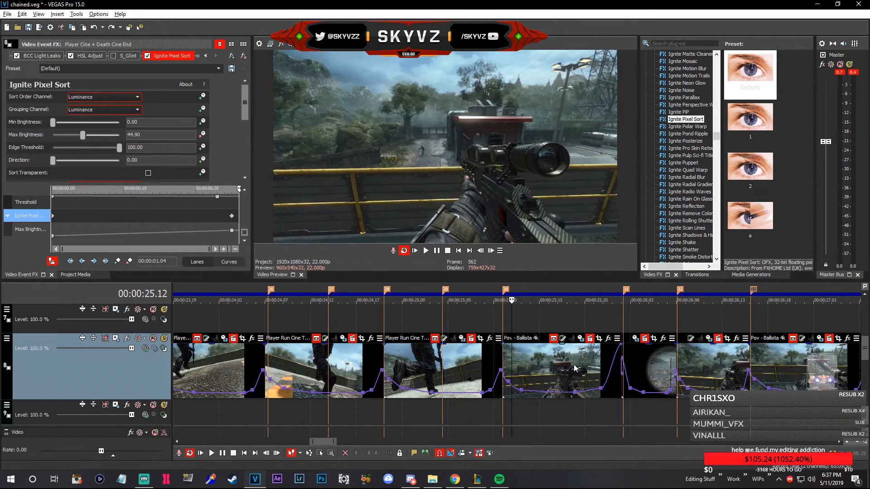
pyautogui.press('Right')
pyautogui.press('Right')
pyautogui.press('Right')
pyautogui.press('Right')
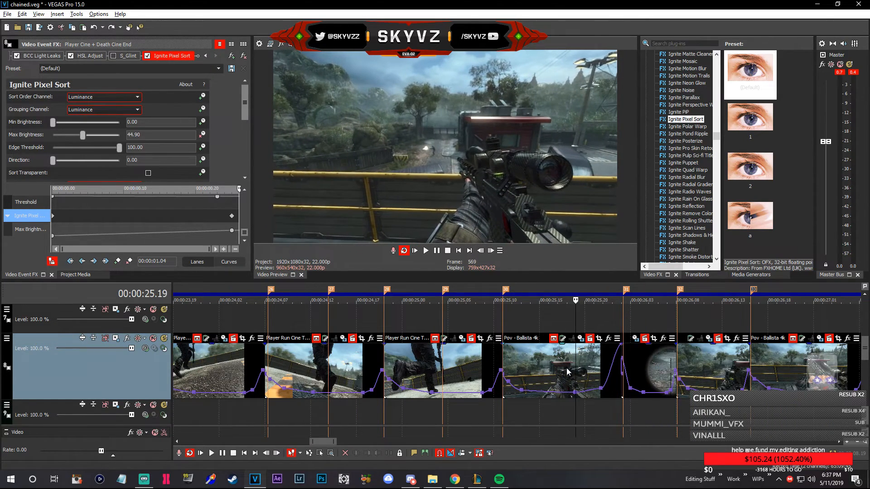
# Overlap the following Pov - Ballista 4k piece onto the end of the last Player Run Cine piece and apply uni.Dolly Fade with the Clean asf preset
pyautogui.click(466, 368)
pyautogui.press('space')
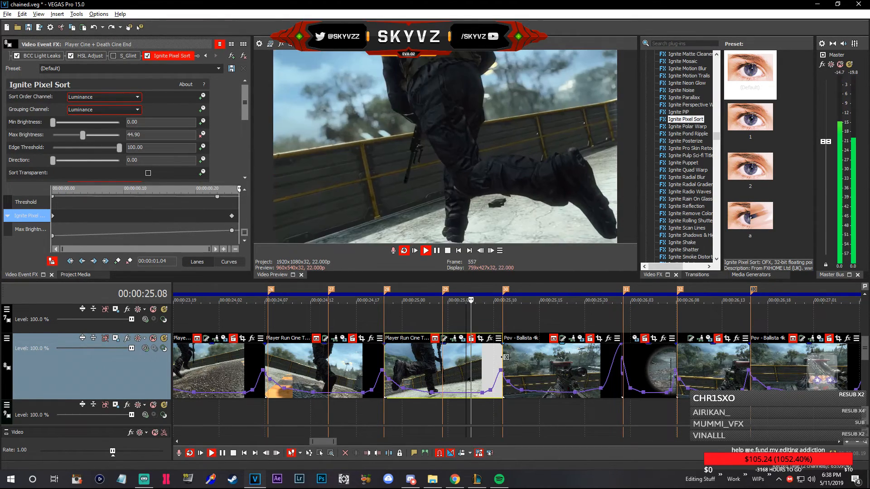
pyautogui.press('space')
pyautogui.moveTo(503, 358); pyautogui.dragTo(470, 364)
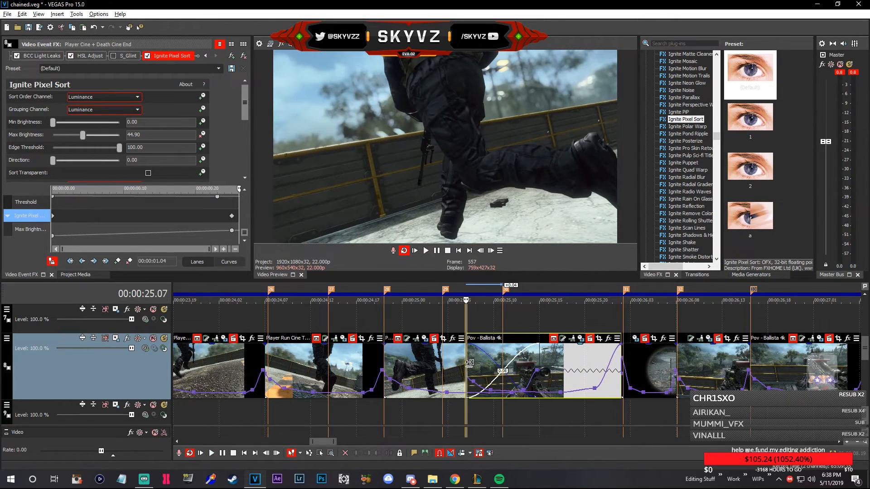
pyautogui.click(696, 275)
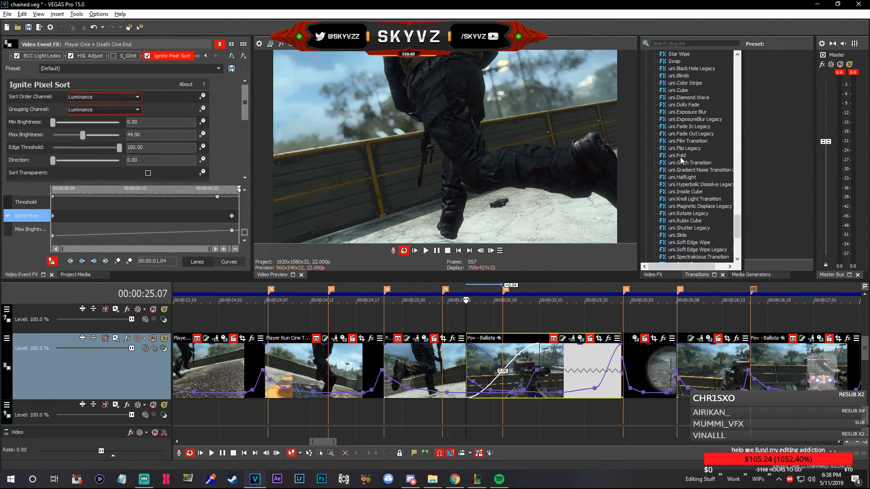
pyautogui.click(681, 104)
pyautogui.moveTo(768, 125); pyautogui.dragTo(754, 141)
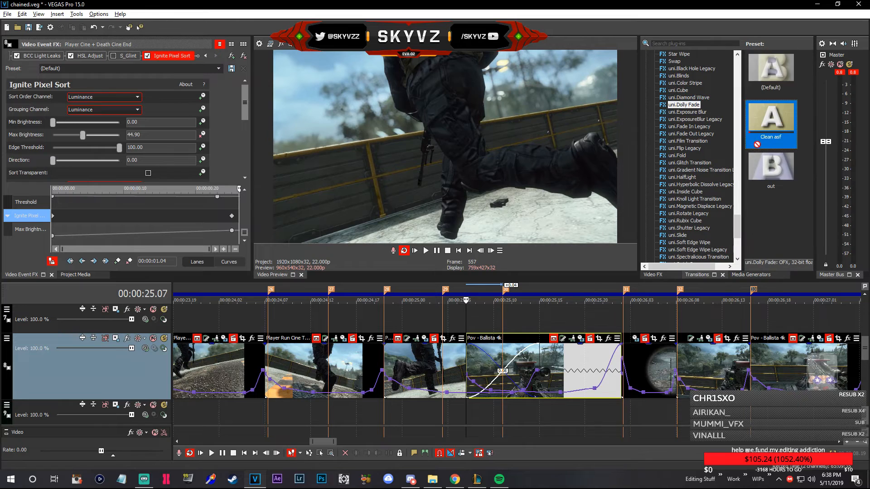
pyautogui.moveTo(502, 374); pyautogui.dragTo(501, 370)
# Replay the Dolly Fade transition and the cuts after it through the end of the sequence
pyautogui.press('space')
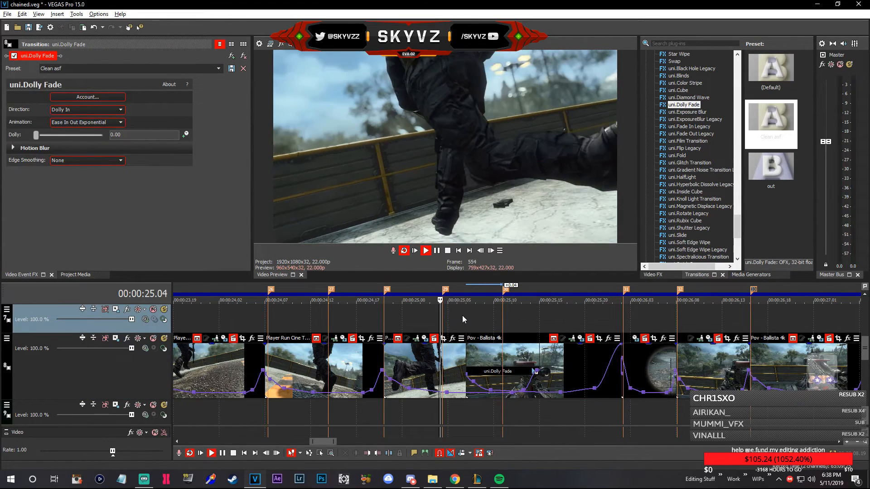
pyautogui.press('space')
pyautogui.press('space')
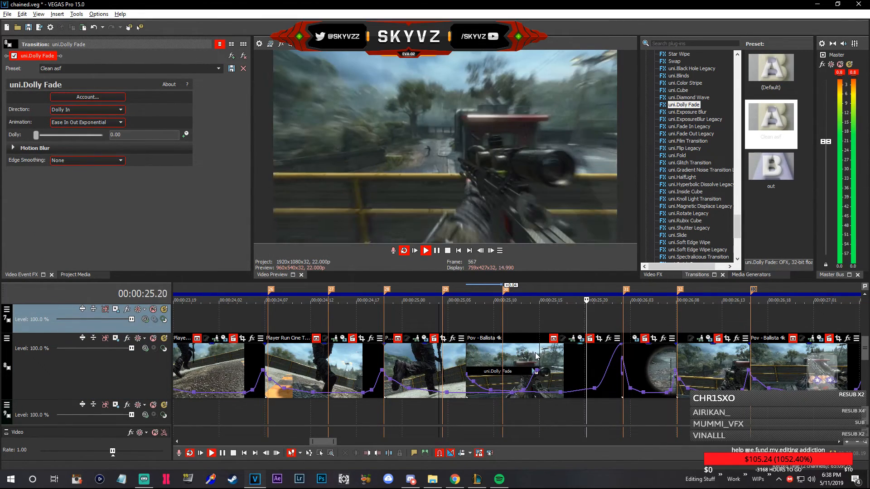
pyautogui.scroll(-4, 564, 365)
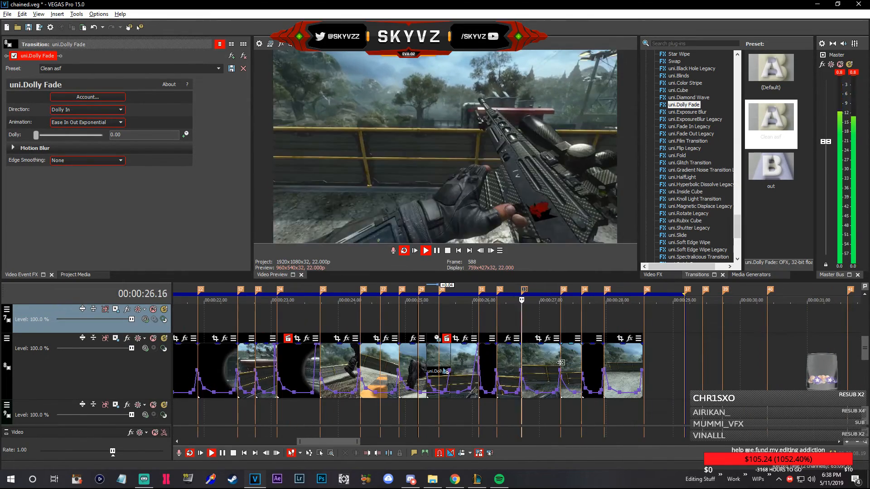
pyautogui.scroll(-3, 559, 366)
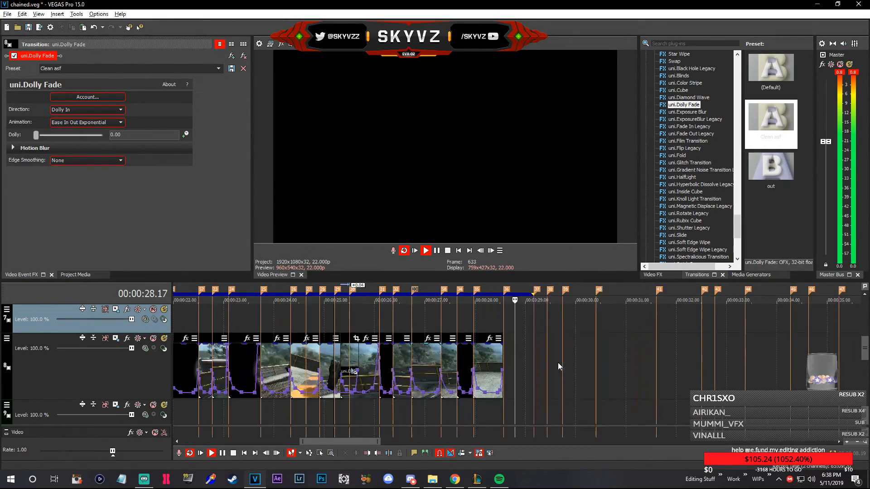
# Extend the loop region well past the last piece and replay the whole sequence from its first piece
pyautogui.moveTo(301, 286); pyautogui.dragTo(671, 309)
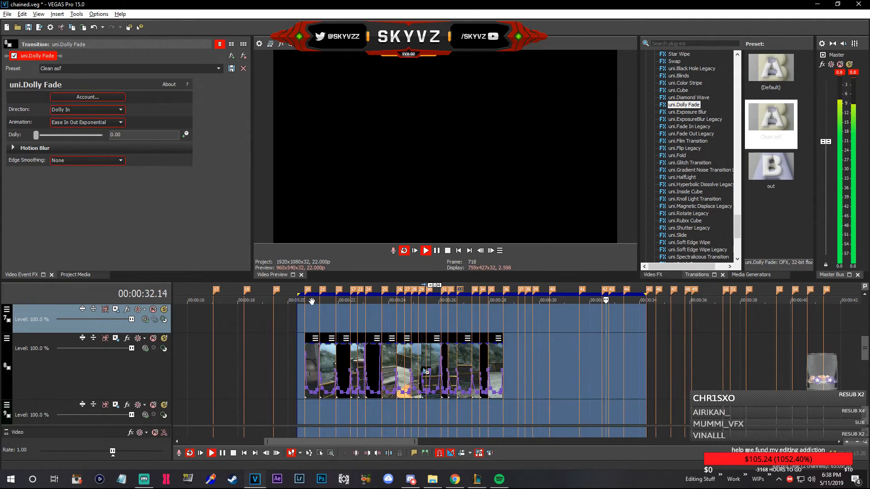
pyautogui.click(311, 301)
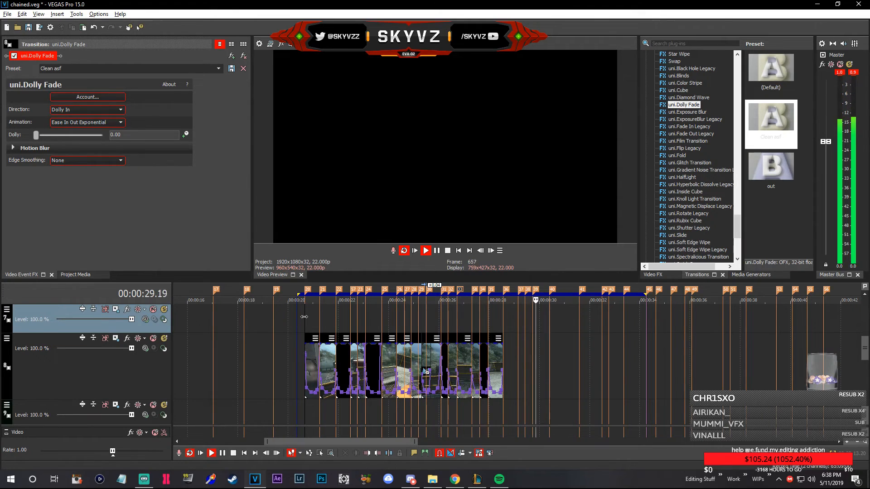
pyautogui.click(305, 317)
pyautogui.scroll(5, 413, 334)
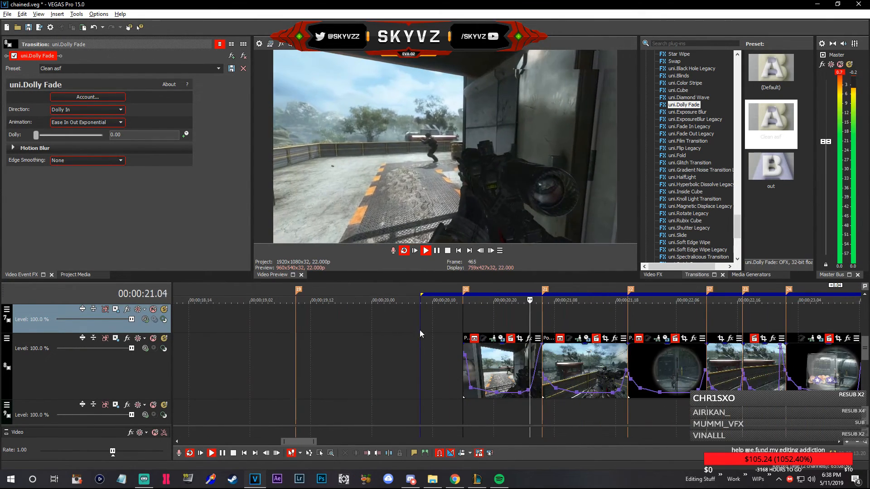
# Spot-check the gameplay, scope and running cinematic pieces and their velocity curves from the second piece up to the Dolly Fade
pyautogui.click(585, 374)
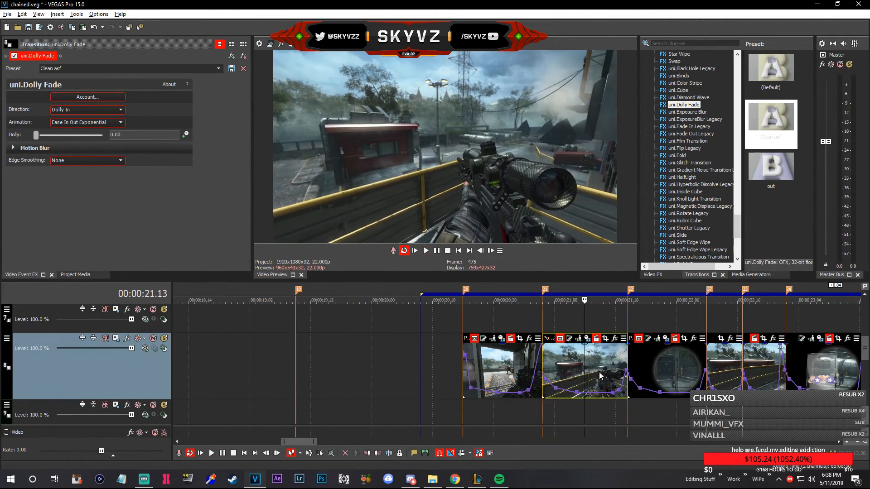
pyautogui.click(647, 373)
pyautogui.scroll(-4, 559, 363)
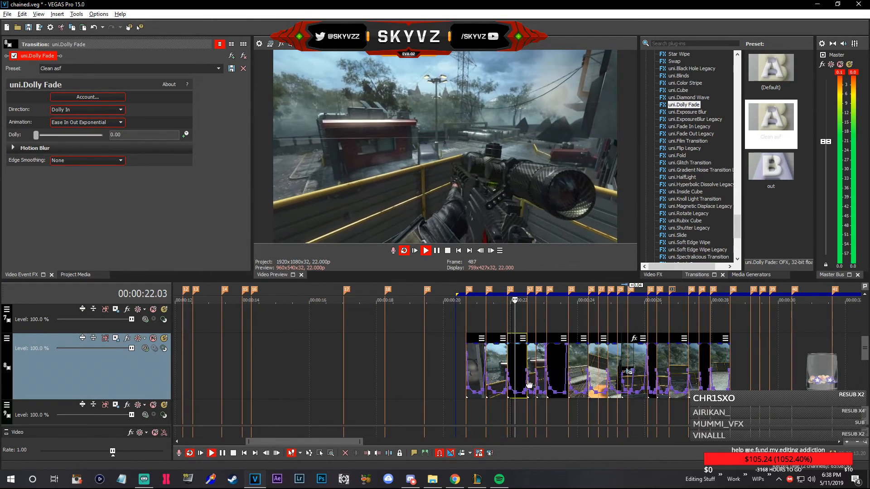
pyautogui.press('space')
pyautogui.click(559, 360)
pyautogui.scroll(5, 560, 362)
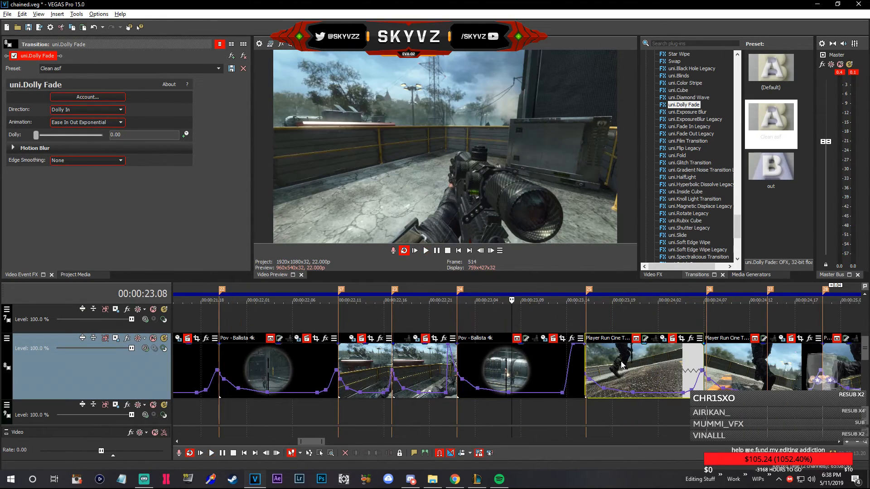
pyautogui.click(485, 363)
pyautogui.click(612, 376)
pyautogui.scroll(-3, 589, 385)
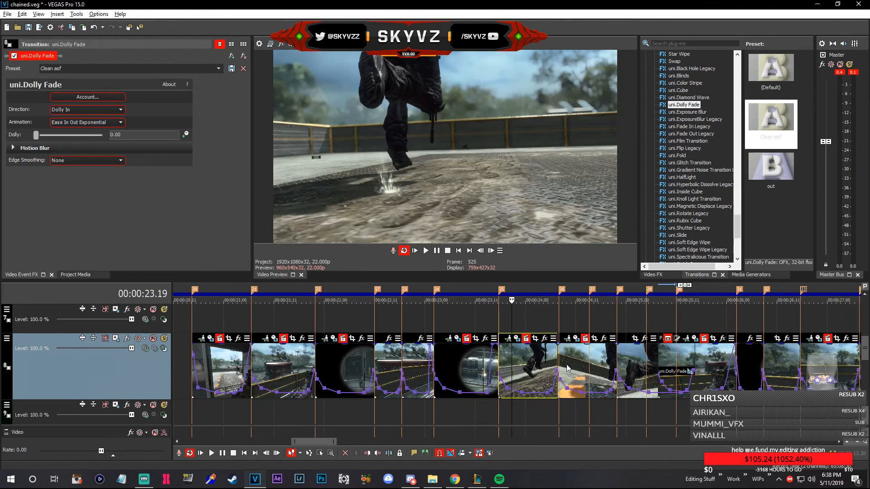
pyautogui.scroll(5, 538, 368)
pyautogui.click(530, 360)
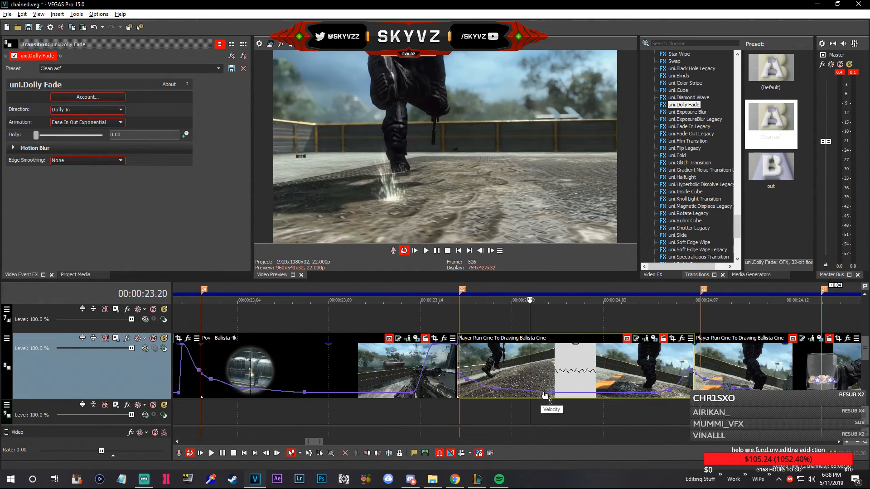
pyautogui.scroll(-4, 710, 377)
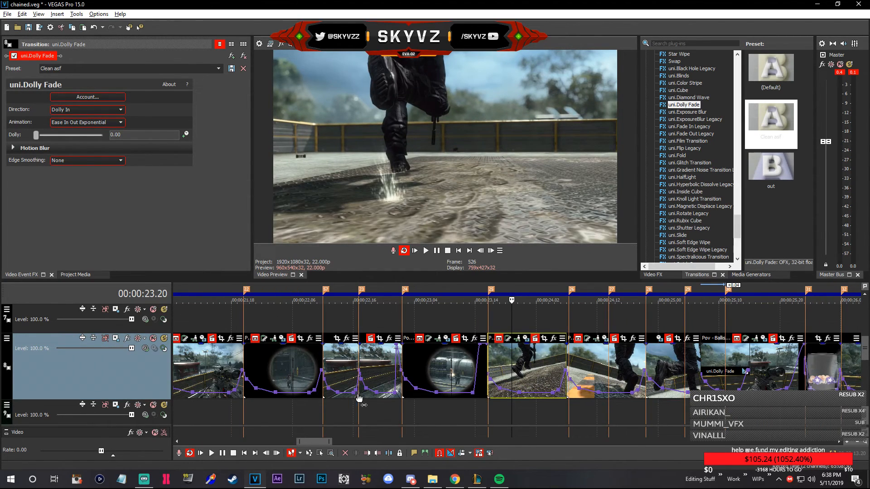
pyautogui.click(591, 372)
pyautogui.click(633, 368)
pyautogui.click(615, 363)
pyautogui.click(698, 359)
pyautogui.scroll(-3, 661, 366)
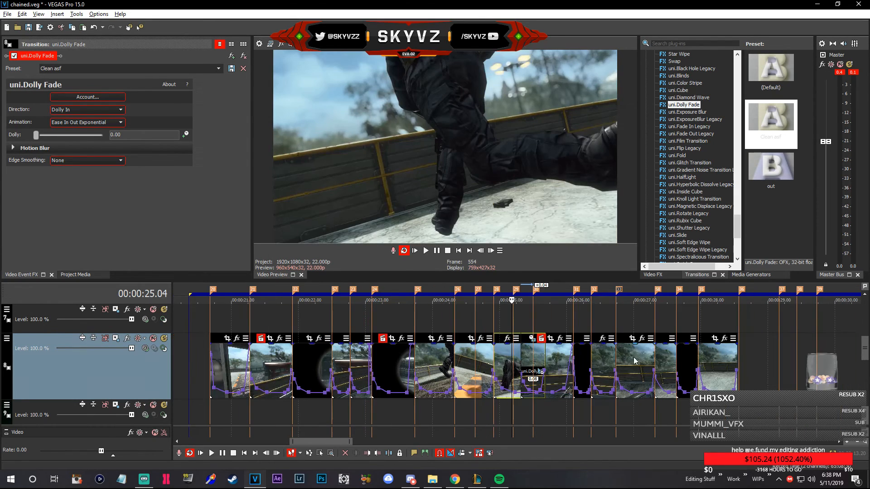
# Step frame by frame through the gameplay piece following the scope pieces after the Dolly Fade to examine its motion into the next cut
pyautogui.click(576, 362)
pyautogui.scroll(5, 577, 362)
pyautogui.click(619, 366)
pyautogui.press('Right')
pyautogui.press('Right')
pyautogui.press('Right')
pyautogui.press('Right')
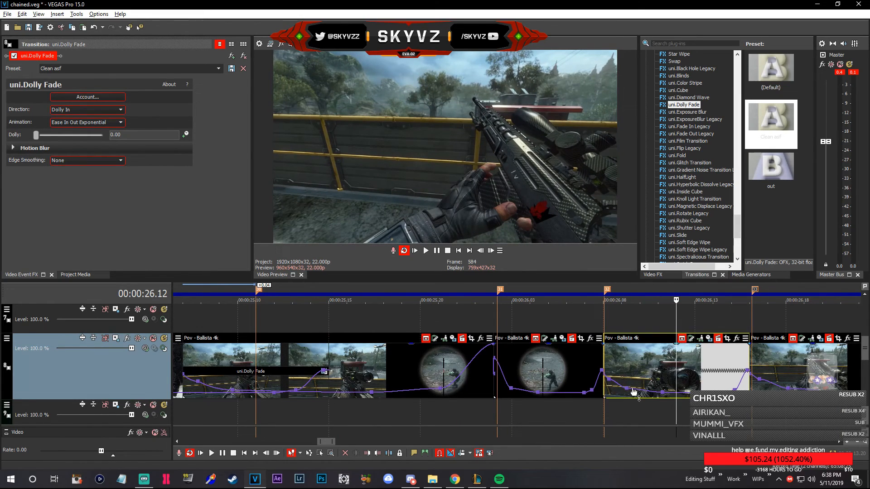
pyautogui.press('Right')
pyautogui.press('Right')
pyautogui.press('Right')
pyautogui.press('Right')
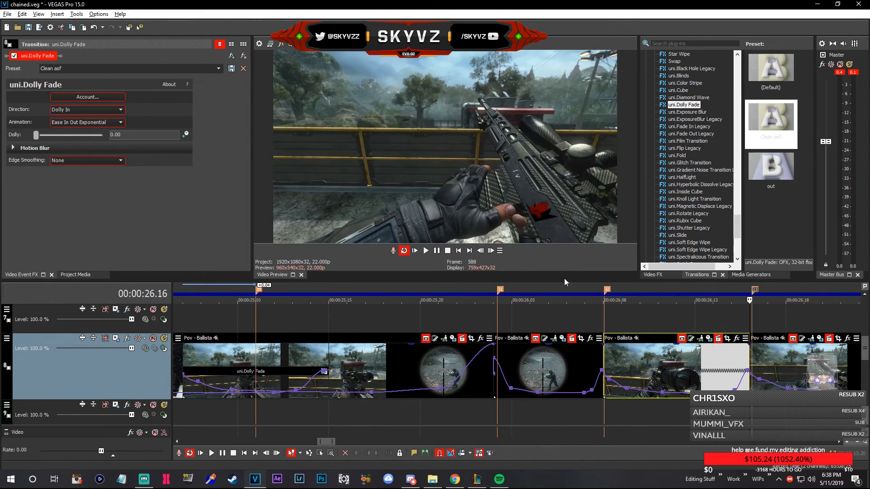
# Step frame by frame through the next two rifle-handling gameplay pieces to examine their motion up to the following scope piece
pyautogui.press('Right')
pyautogui.press('Right')
pyautogui.press('Right')
pyautogui.press('Right')
pyautogui.press('Right')
pyautogui.press('Right')
pyautogui.press('Right')
pyautogui.press('Right')
pyautogui.press('Right')
pyautogui.scroll(-2, 612, 344)
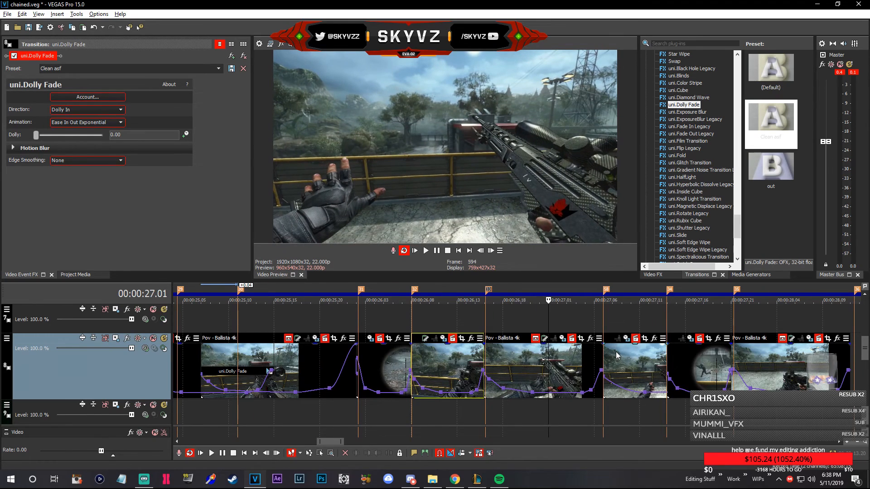
pyautogui.press('Right')
pyautogui.press('Right')
pyautogui.press('Right')
pyautogui.press('Right')
pyautogui.press('Right')
pyautogui.press('Right')
pyautogui.press('Right')
pyautogui.press('Right')
pyautogui.press('Right')
pyautogui.press('Right')
pyautogui.press('Right')
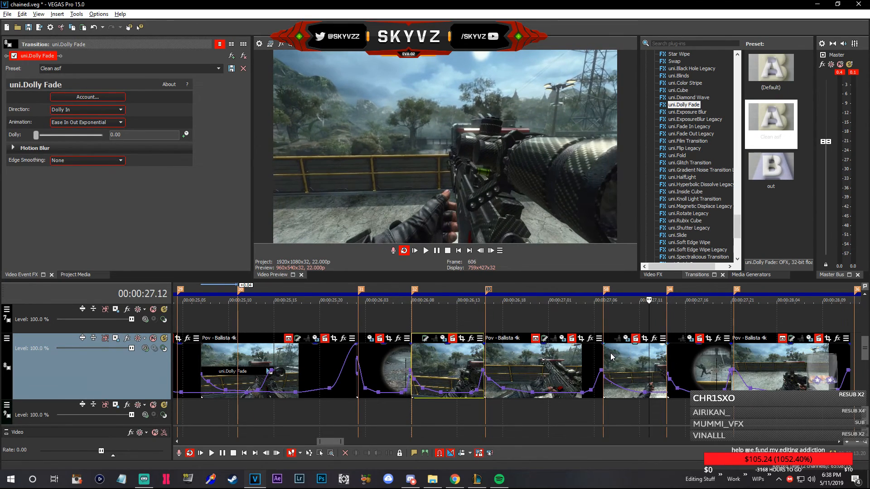
# Step frame by frame through the last scope piece and into the closing gameplay piece to examine the motion across their cut
pyautogui.press('Right')
pyautogui.press('Right')
pyautogui.press('Right')
pyautogui.press('Right')
pyautogui.press('Right')
pyautogui.press('Right')
pyautogui.press('Right')
pyautogui.press('Right')
pyautogui.press('Right')
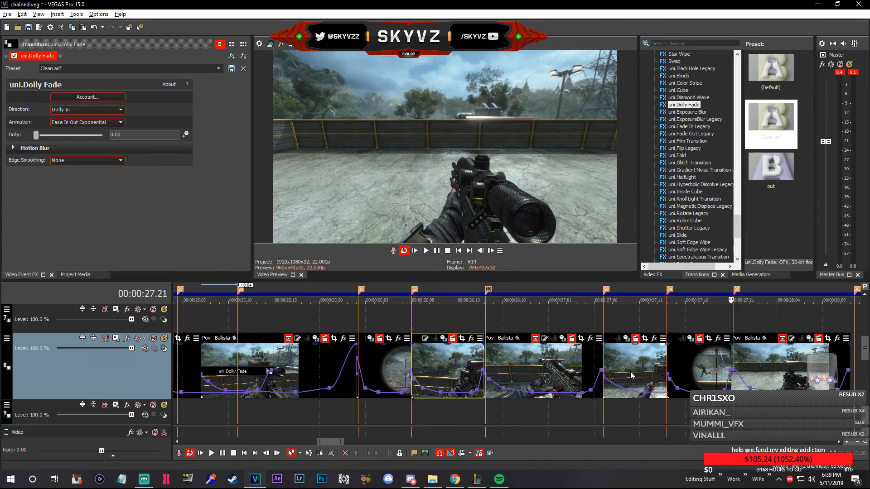
pyautogui.press('Right')
pyautogui.press('Right')
pyautogui.press('Right')
pyautogui.press('Right')
pyautogui.press('Right')
pyautogui.press('Right')
pyautogui.press('Right')
pyautogui.press('Right')
pyautogui.press('Right')
pyautogui.press('Right')
pyautogui.press('Right')
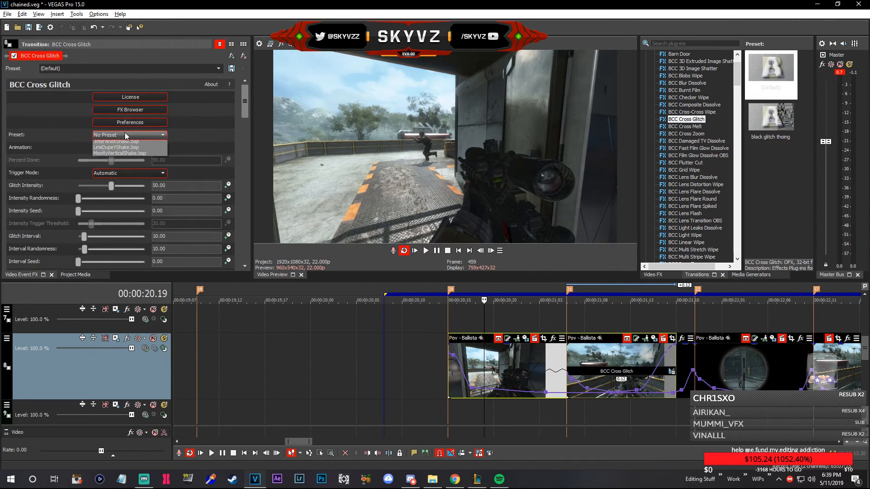
# Apply the LineDupeYShake.bsp preset to the second piece's BCC Cross Glitch transition and preview it in a loop region over the opening pieces
pyautogui.click(117, 218)
pyautogui.moveTo(421, 291); pyautogui.dragTo(802, 306)
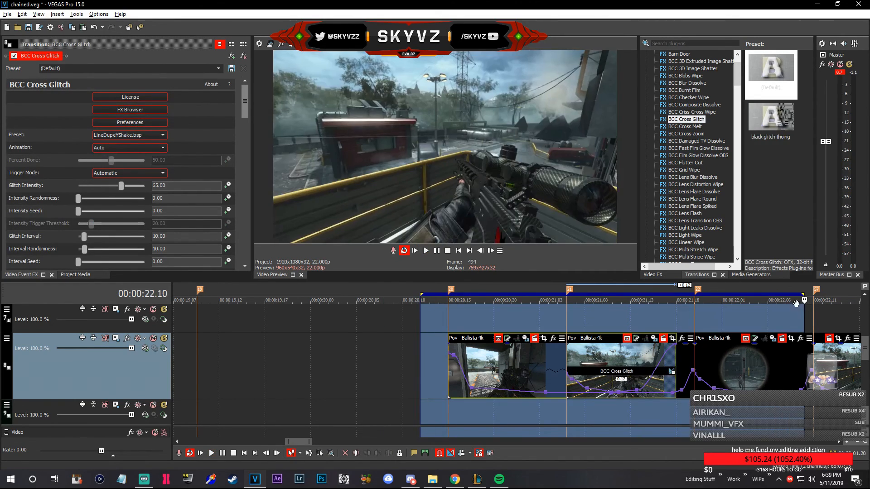
pyautogui.press('space')
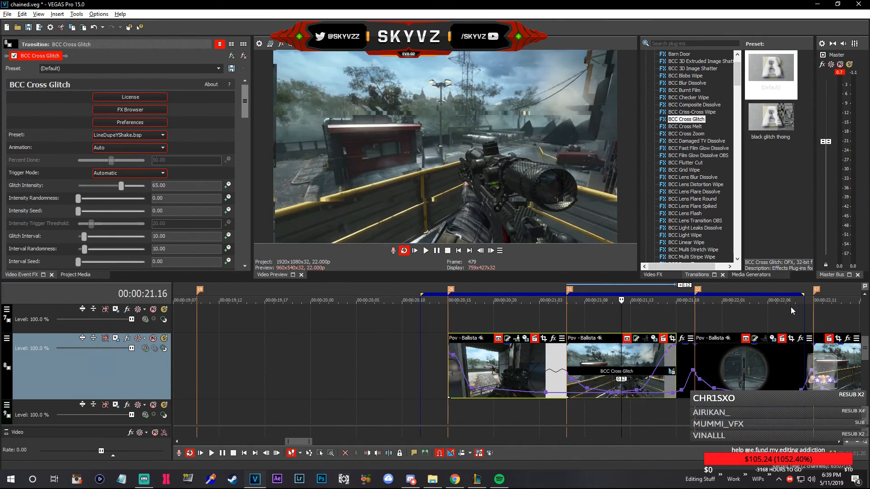
pyautogui.press('space')
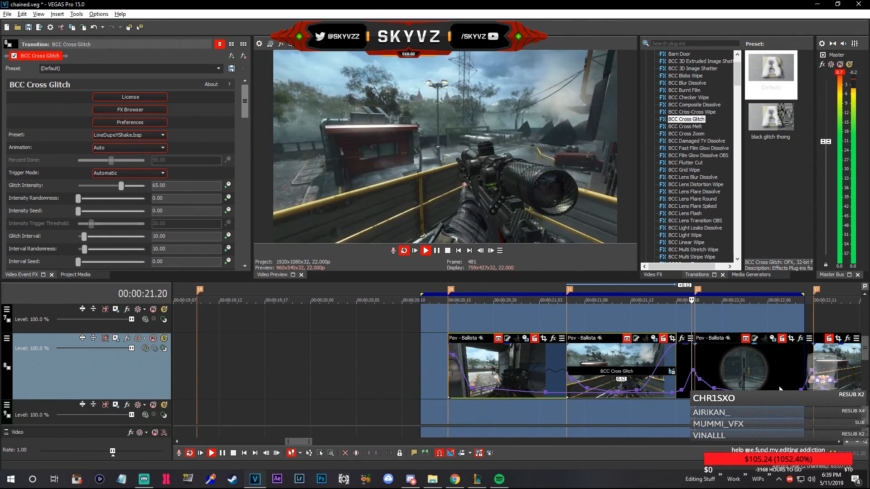
# Set the loop region over the whole sequence from its first piece and replay it
pyautogui.scroll(-3, 623, 424)
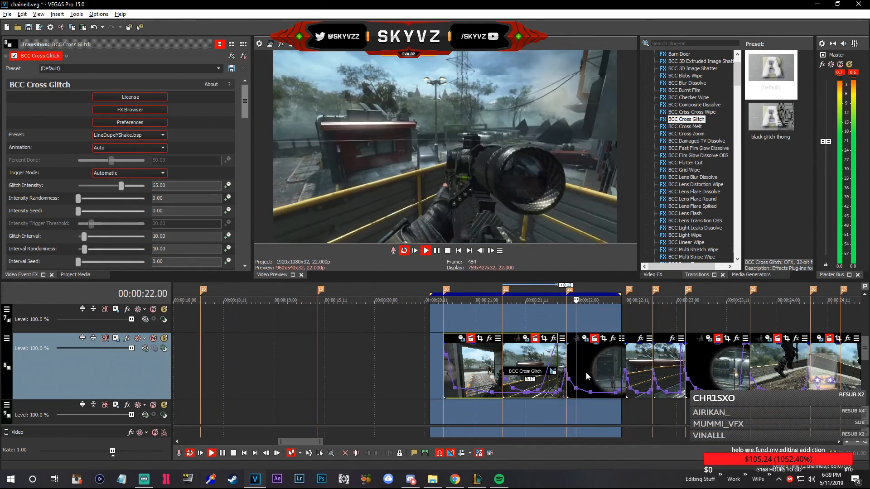
pyautogui.scroll(-3, 586, 376)
pyautogui.moveTo(524, 295); pyautogui.dragTo(738, 306)
pyautogui.press('space')
pyautogui.press('space')
pyautogui.scroll(3, 584, 373)
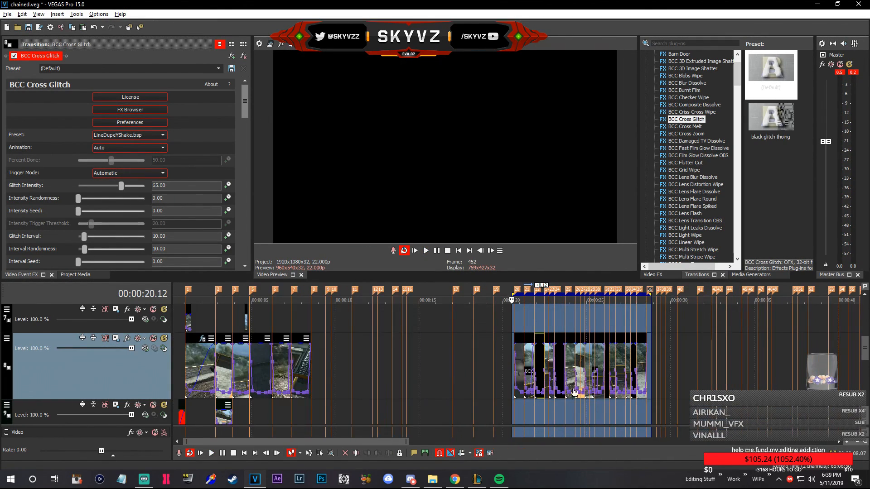
# Check the scope piece after the Cross Glitch transition and play from within it into the following gameplay pieces
pyautogui.scroll(-2, 582, 370)
pyautogui.click(569, 361)
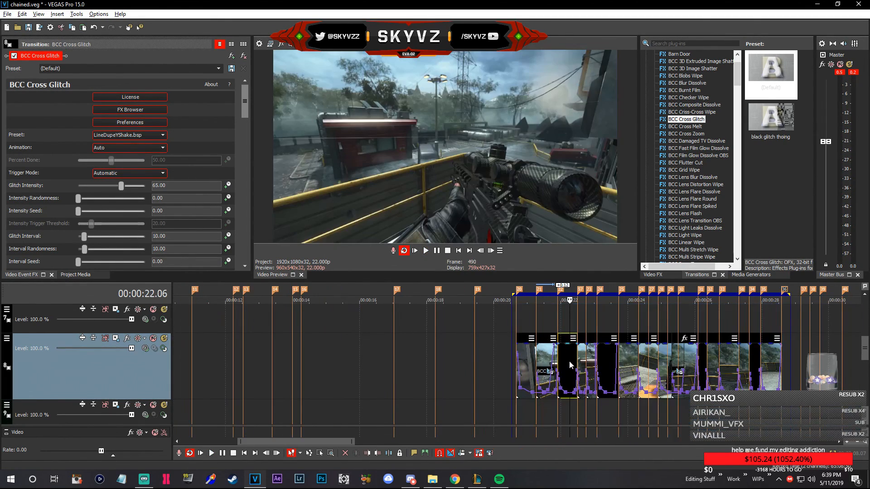
pyautogui.scroll(3, 569, 361)
pyautogui.scroll(3, 576, 361)
pyautogui.click(474, 368)
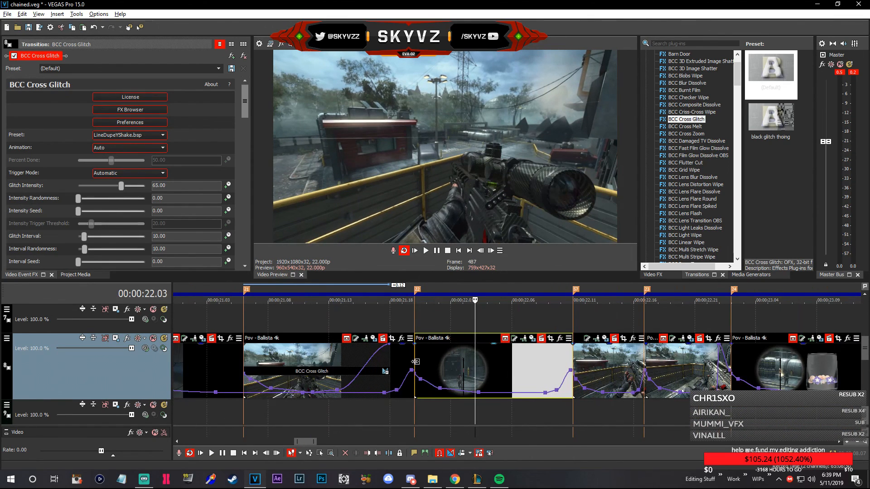
pyautogui.press('space')
pyautogui.scroll(-2, 506, 363)
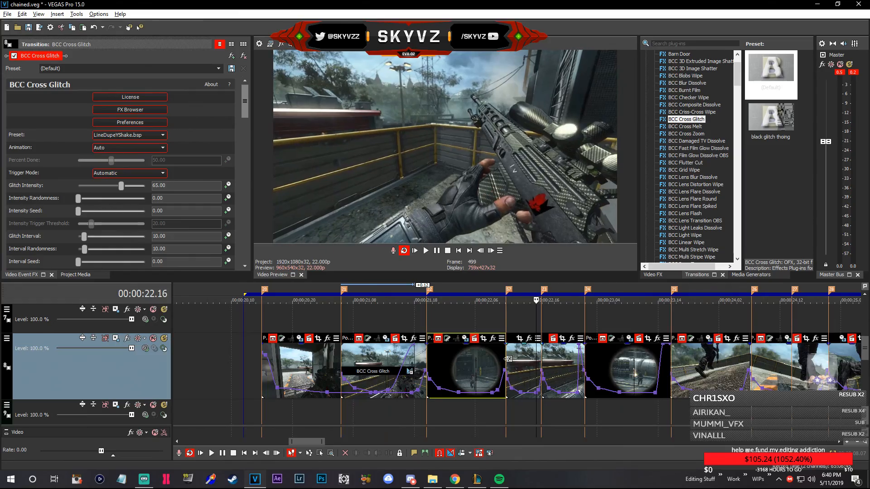